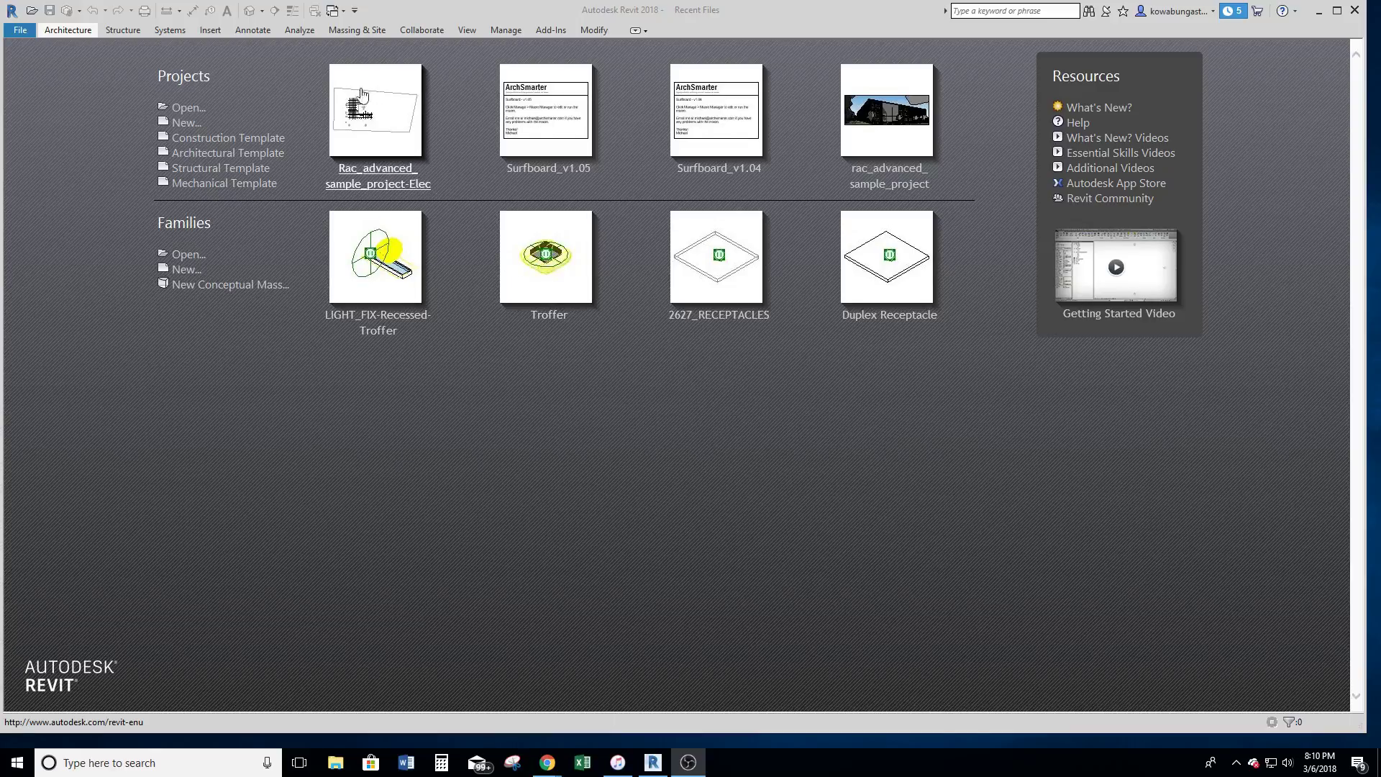
Open the project Rac_advanced_sample_project-Elec from the Revit Models > Template File folder and accept the coordination review warning
click(30, 10)
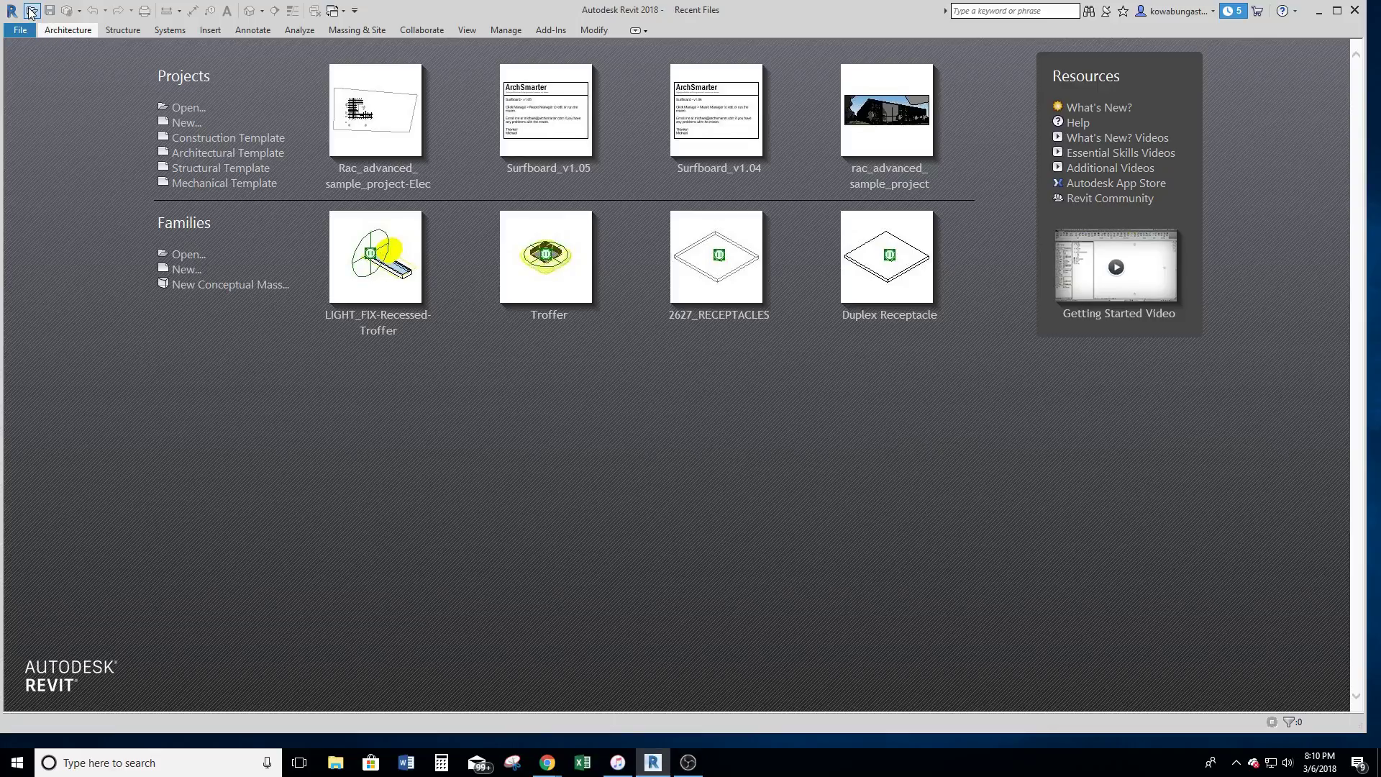
click(29, 10)
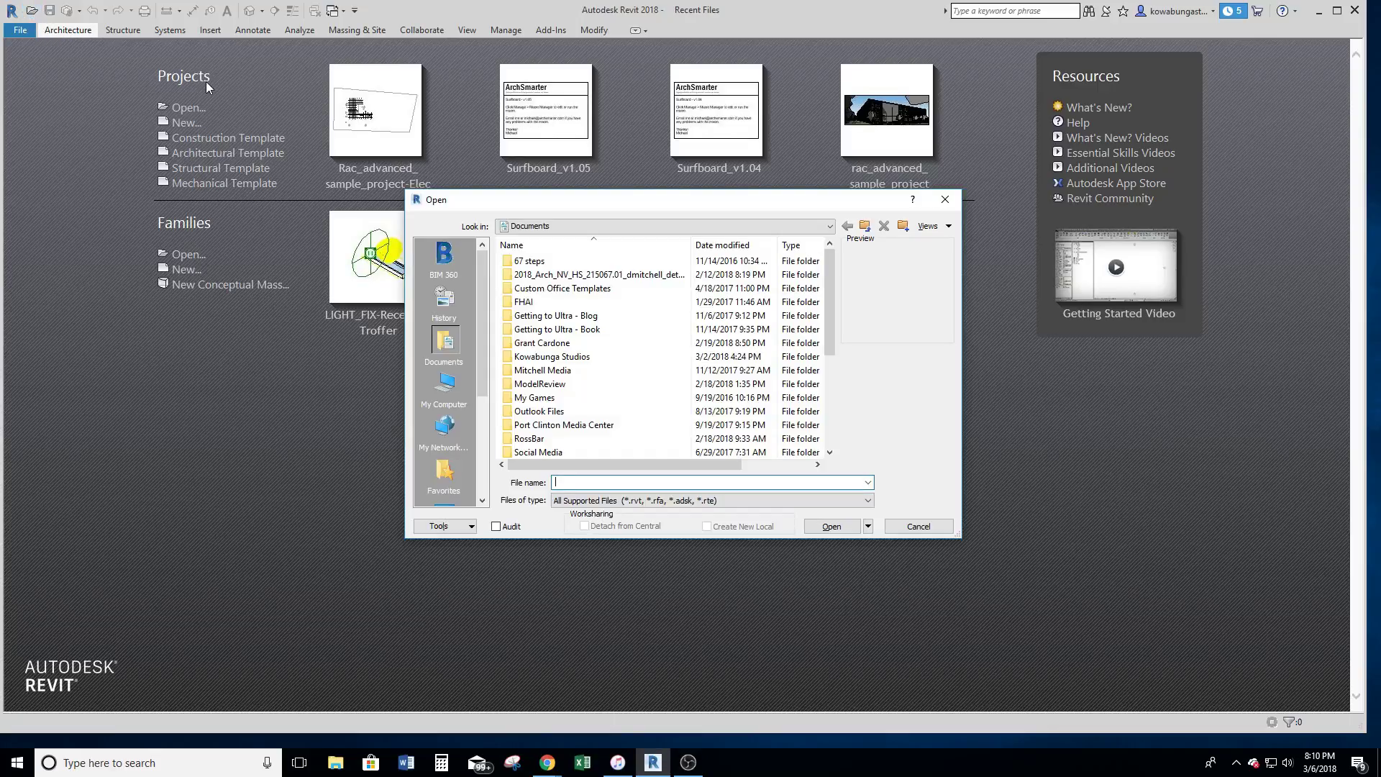
double_click(572, 358)
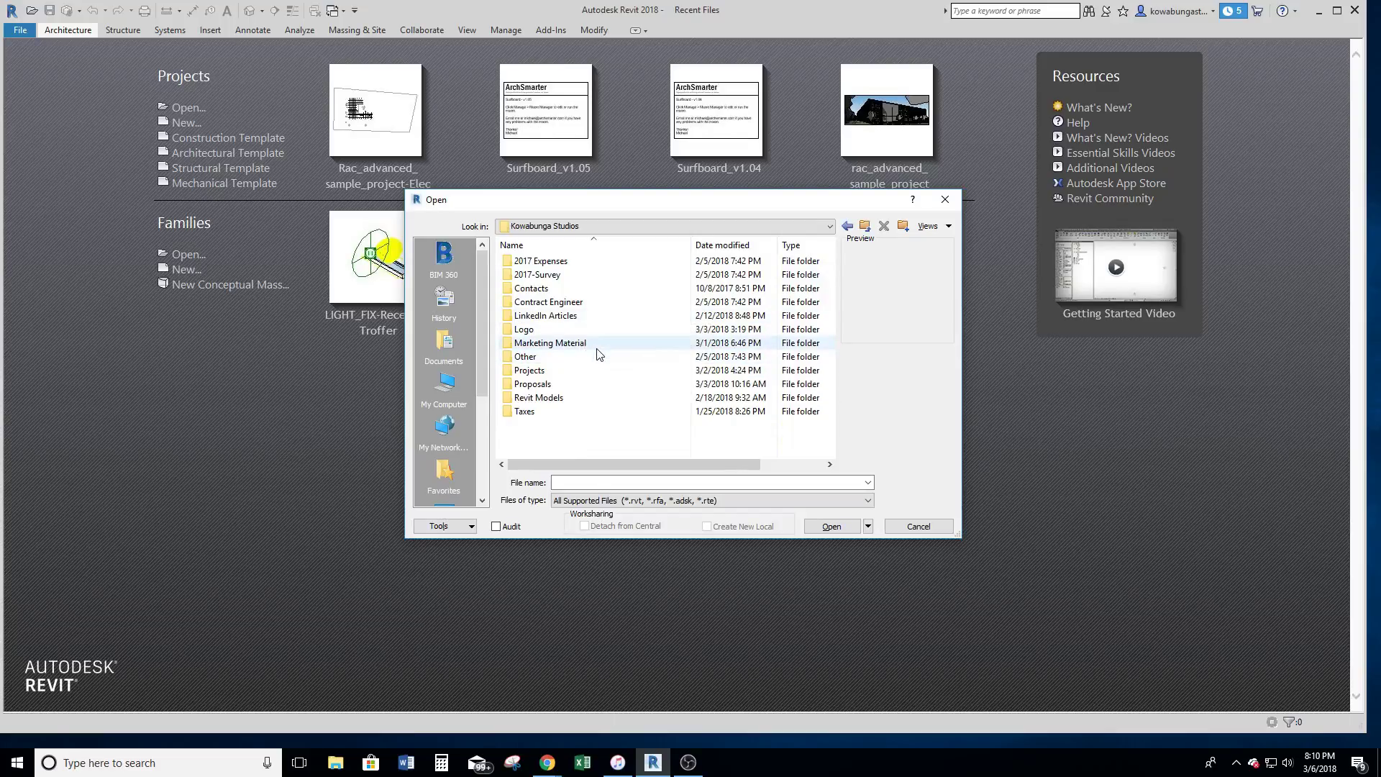
double_click(592, 397)
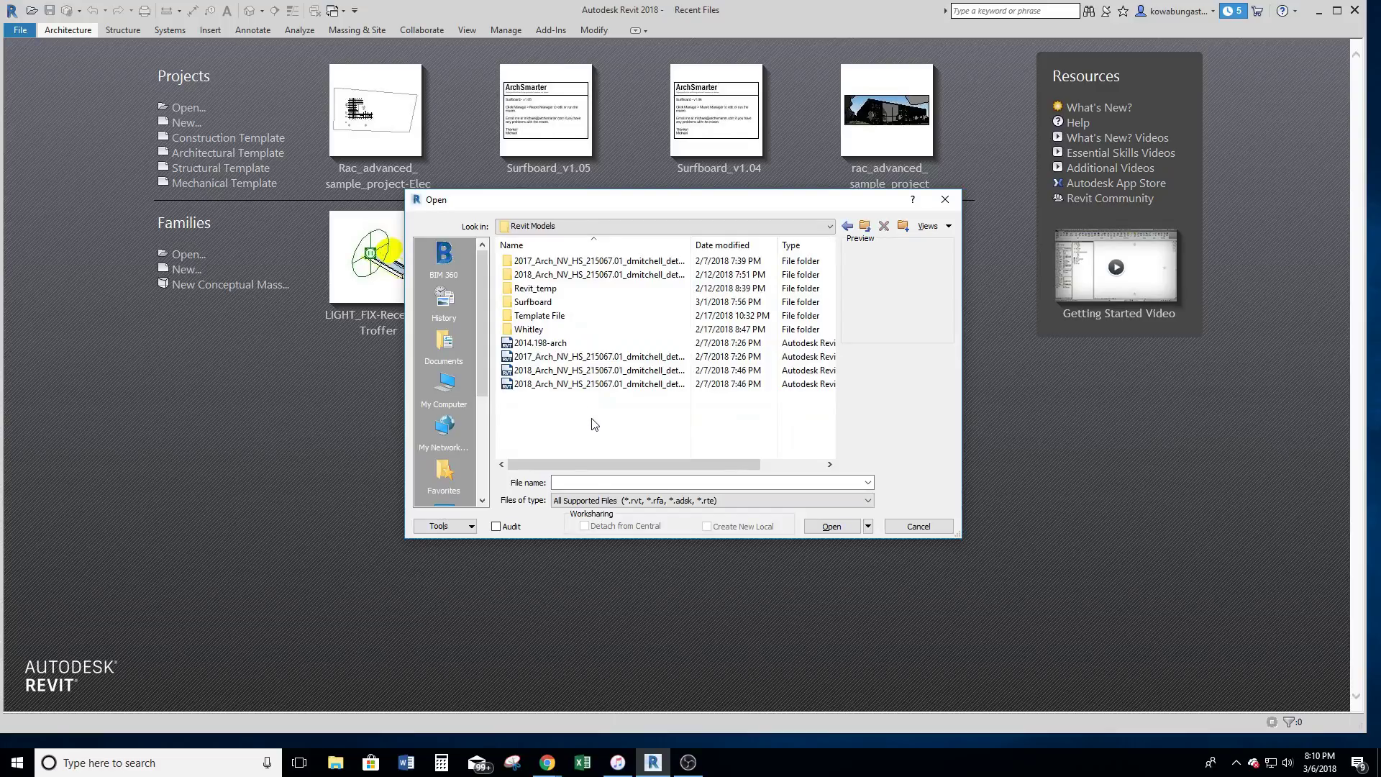
double_click(580, 315)
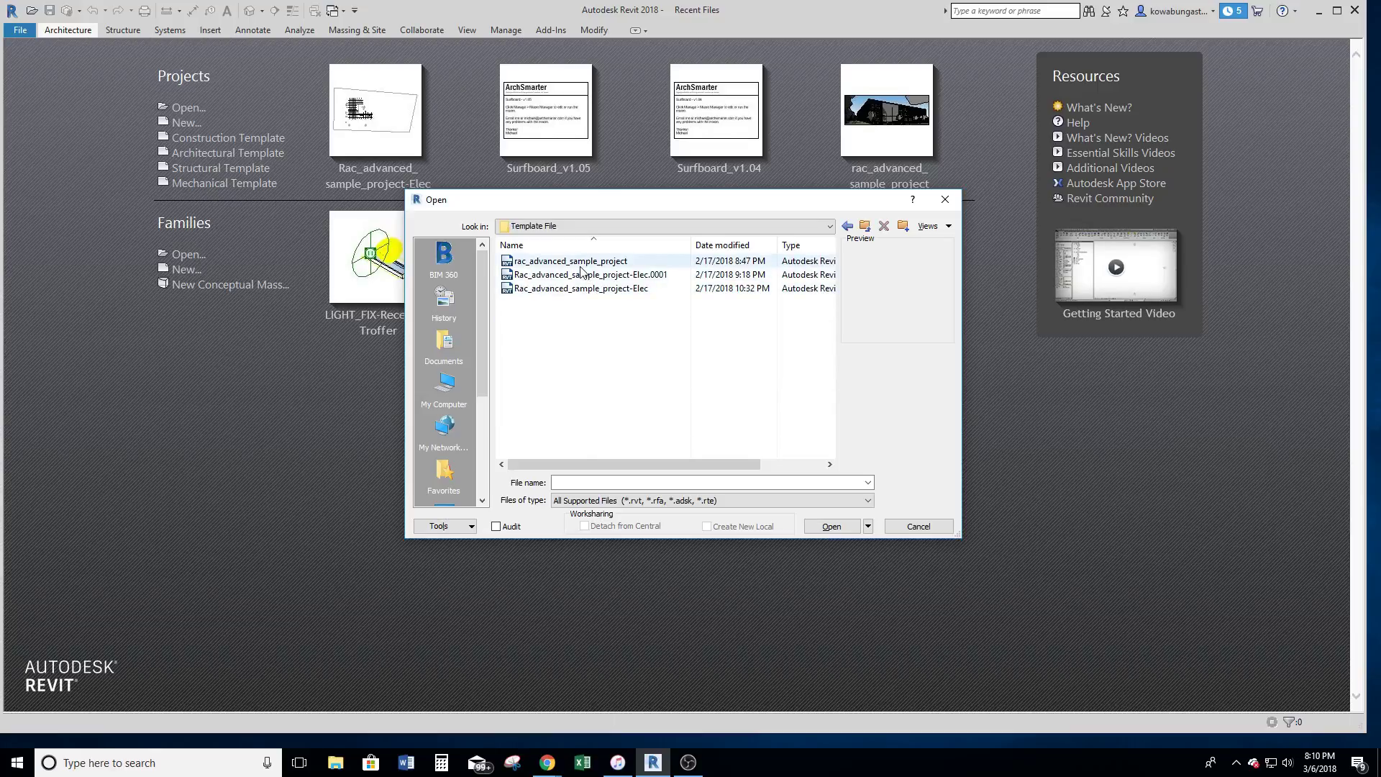
click(581, 289)
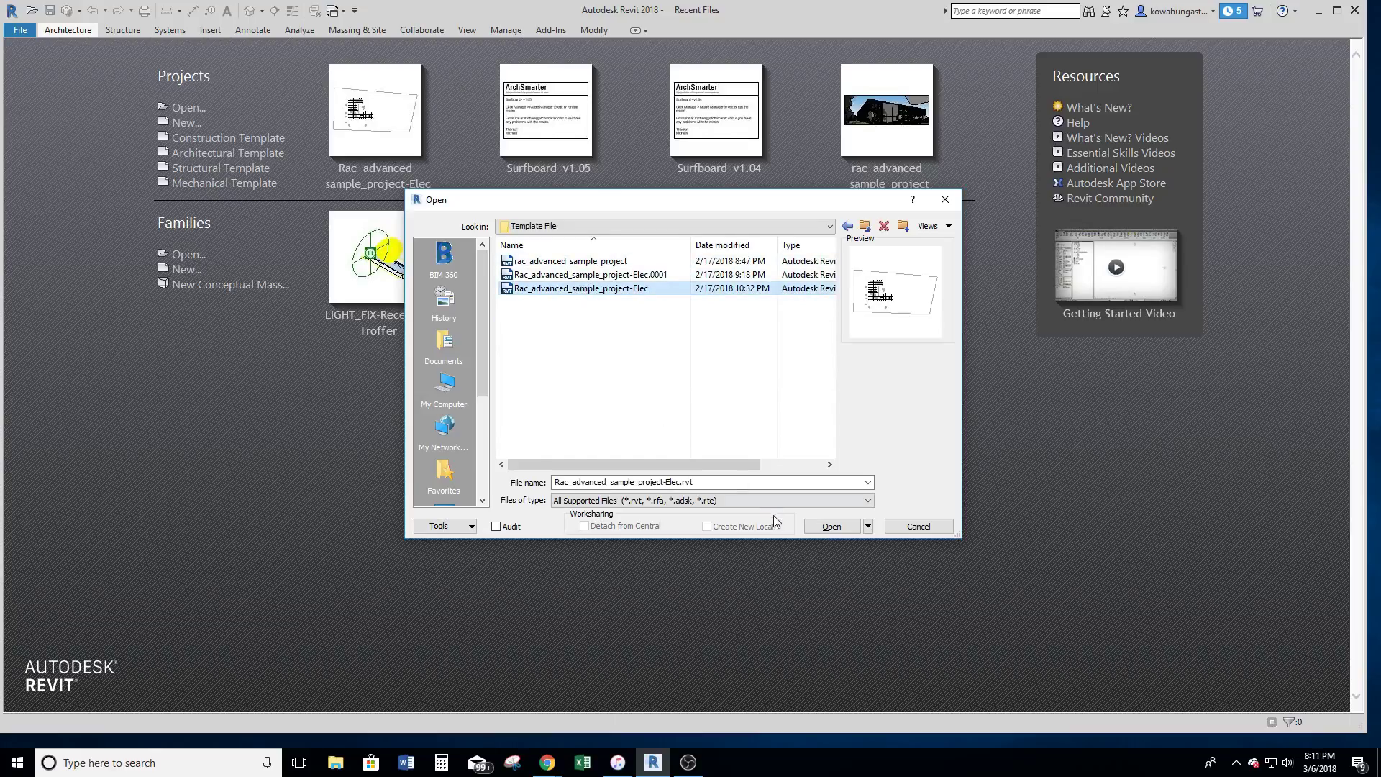
click(831, 526)
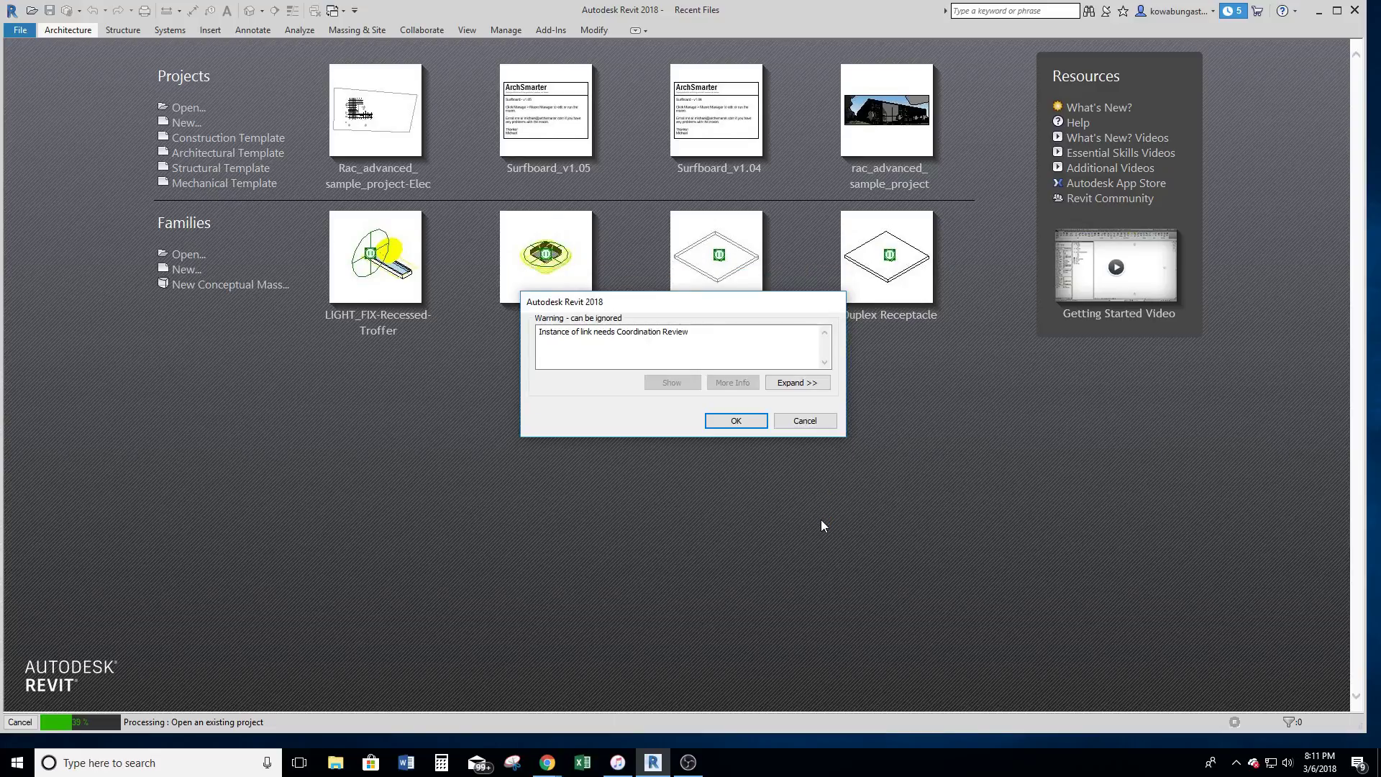
click(748, 425)
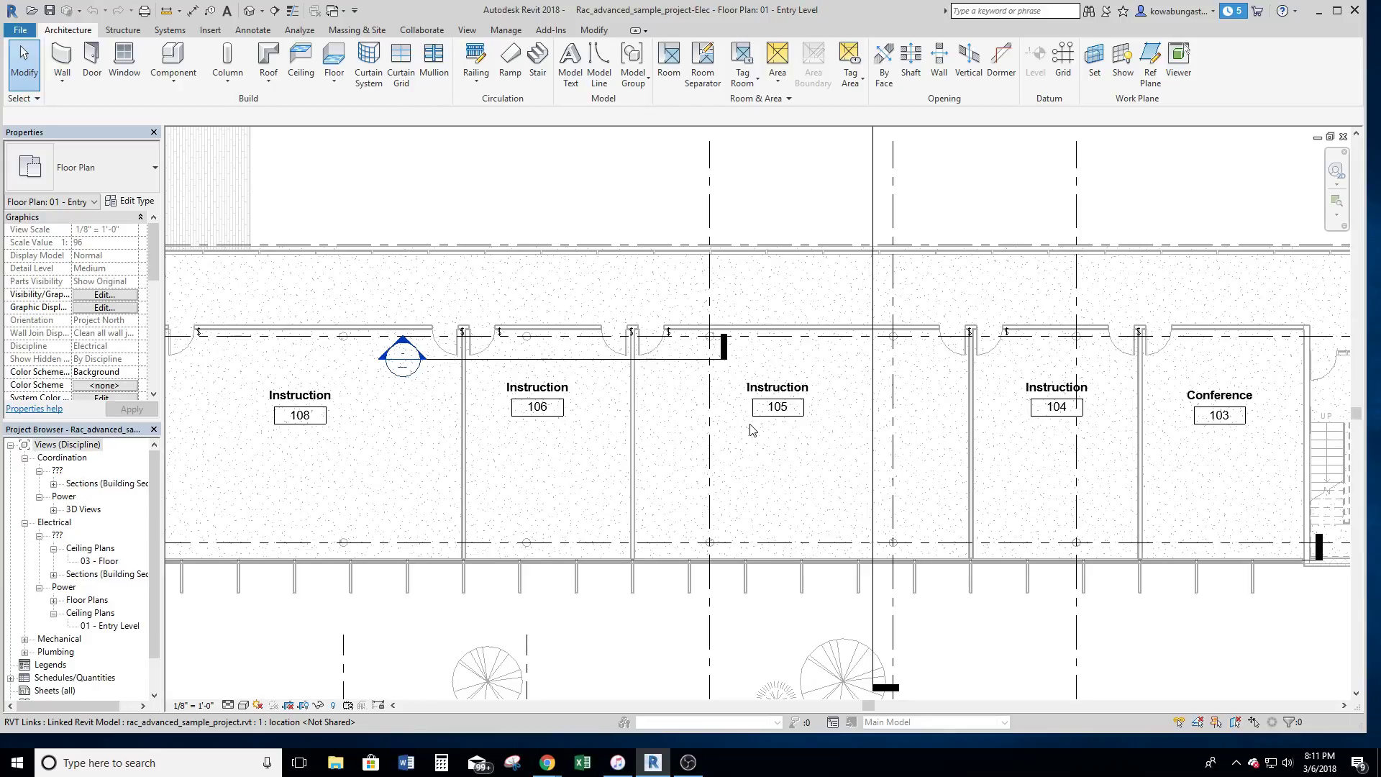
Create a new sheet using the E1 30 x 42 Horizontal titleblock
middle_click(673, 432)
middle_click(673, 433)
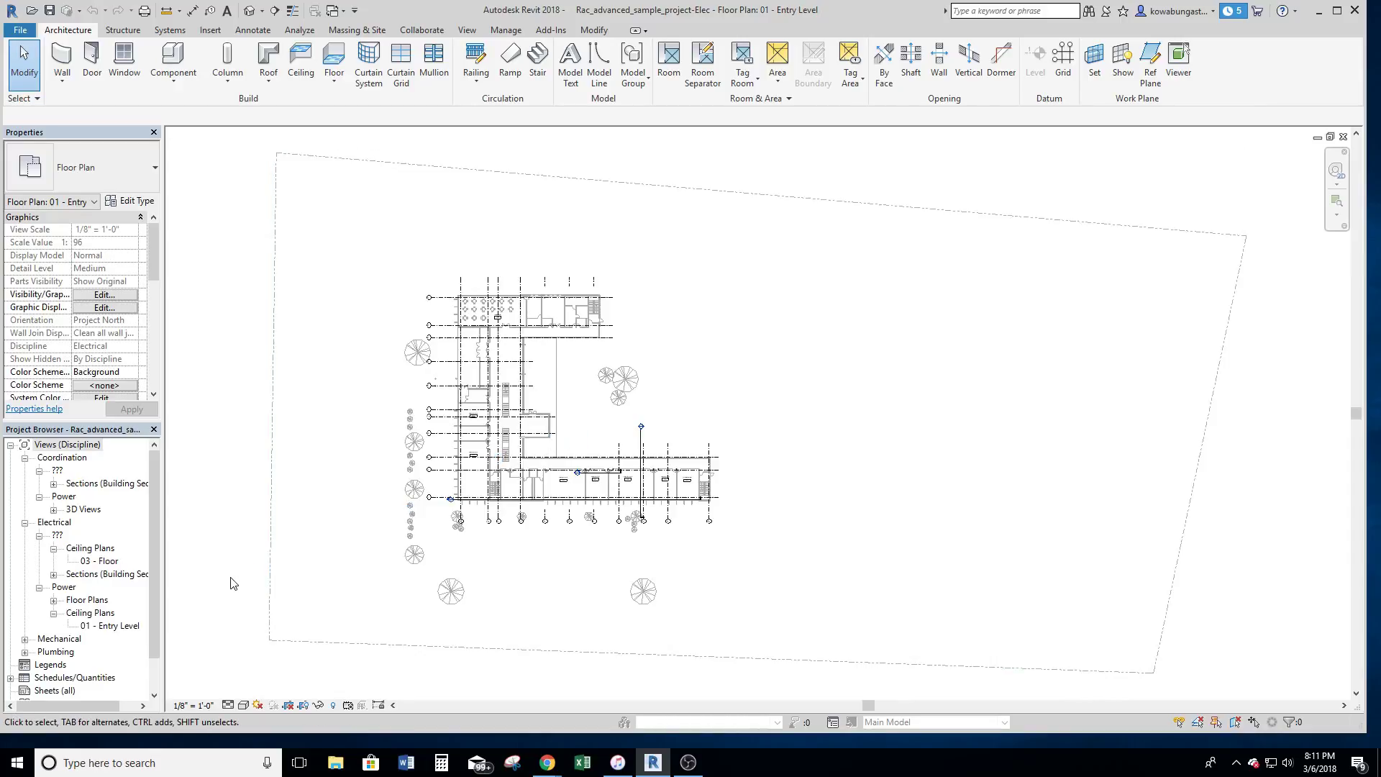
drag(152, 502, 150, 554)
click(44, 656)
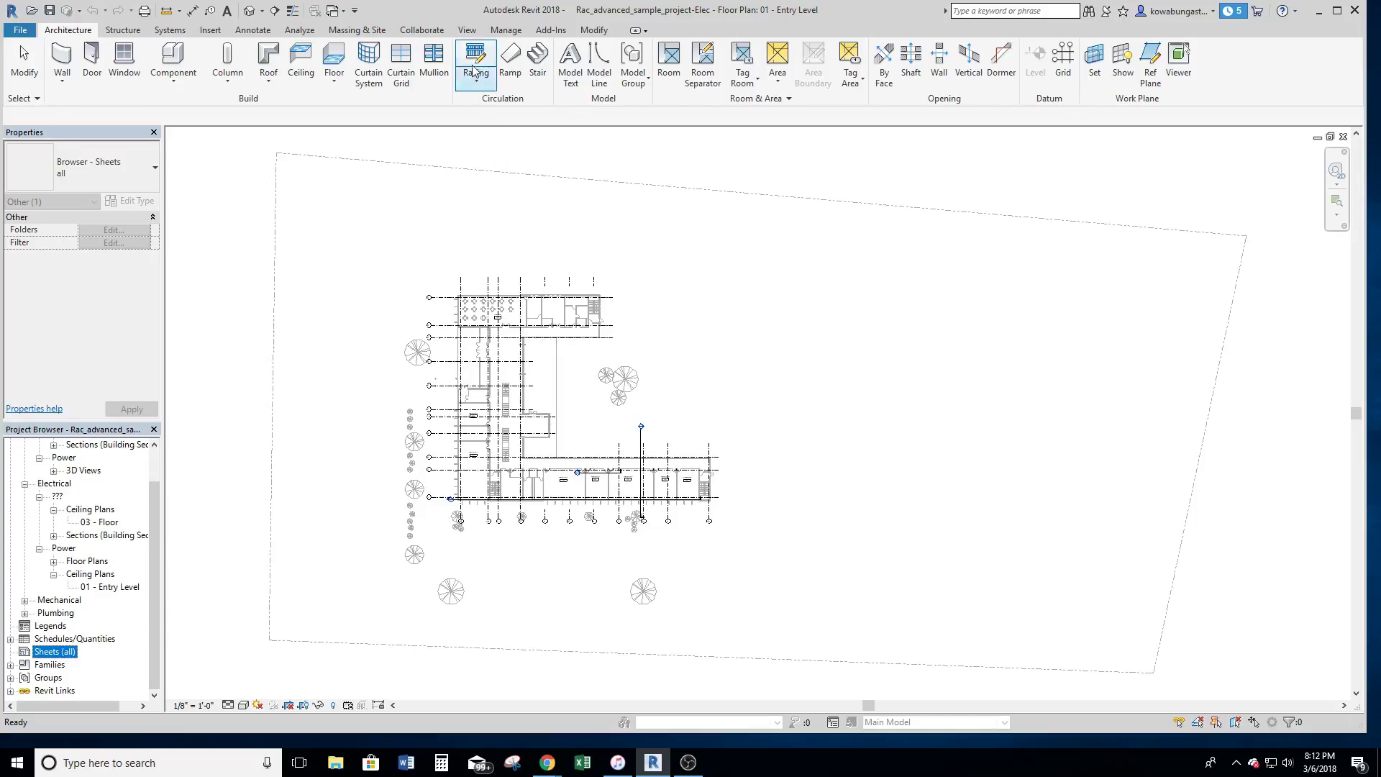
click(467, 31)
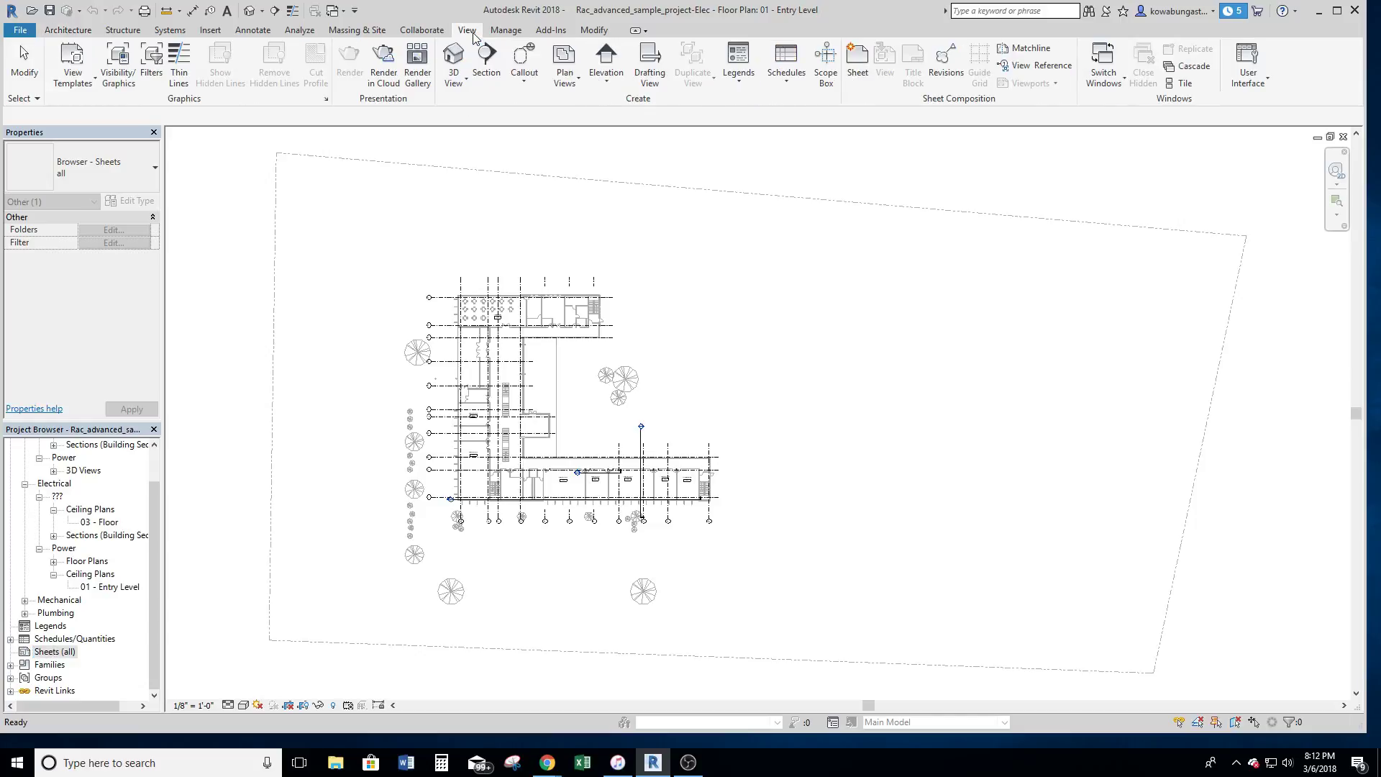
click(856, 72)
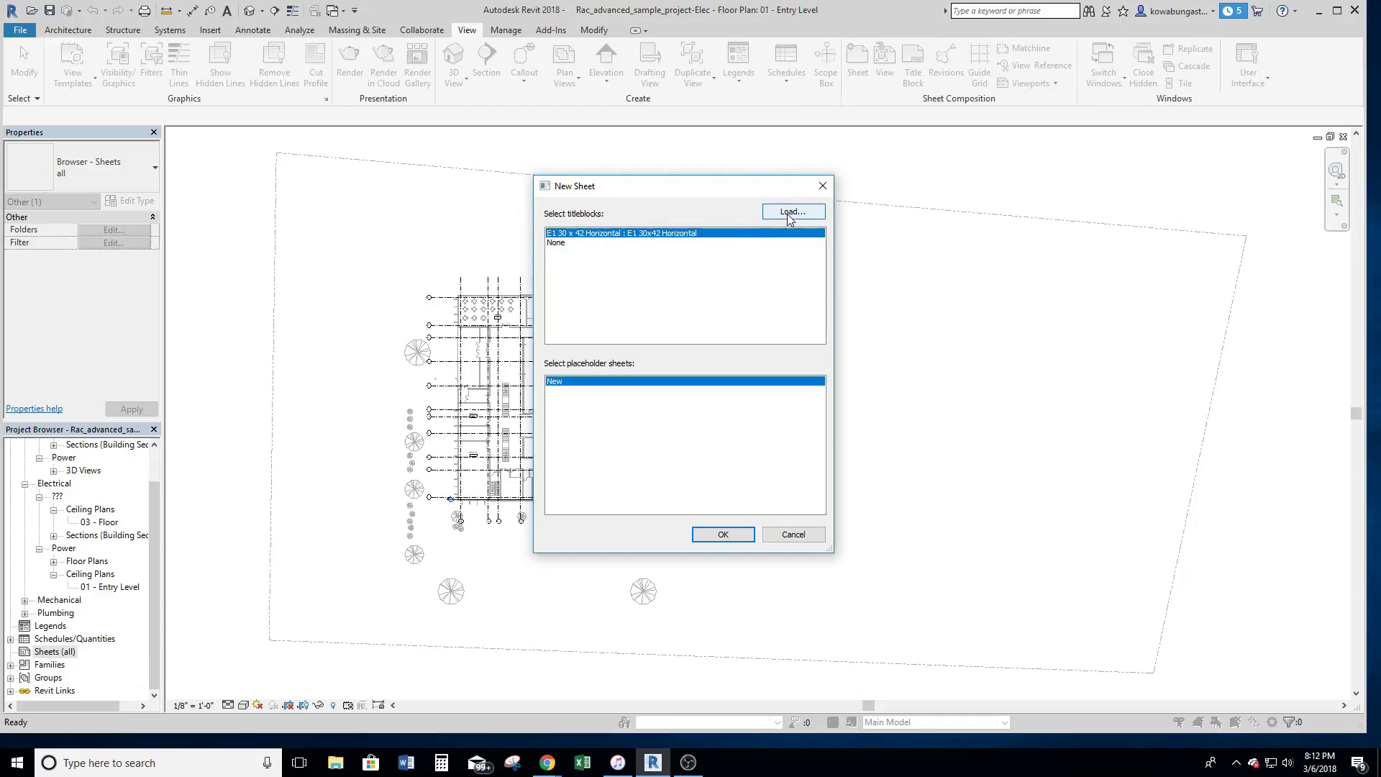
click(719, 533)
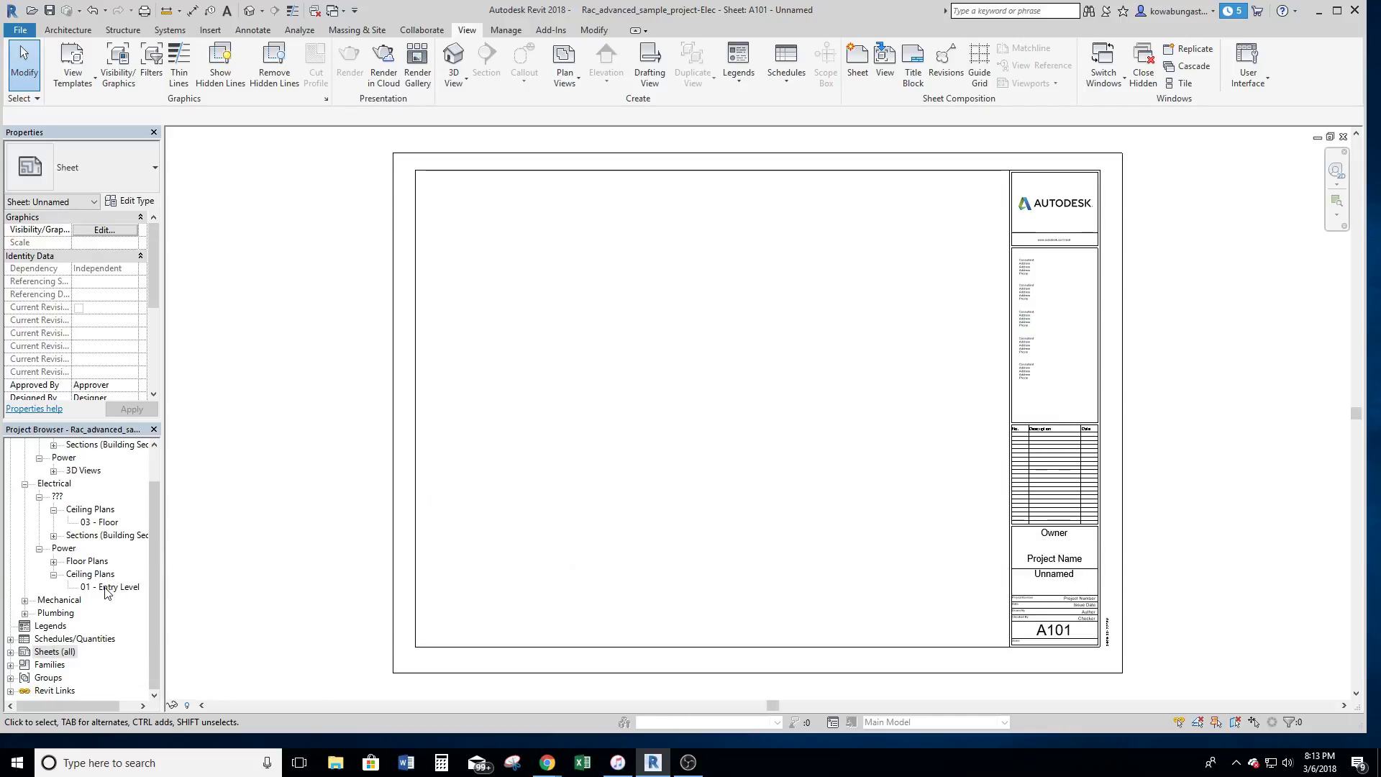
Place the 01 - Entry Level electrical ceiling plan on the new sheet and move its viewport so the building sits inside the border
drag(105, 589, 457, 537)
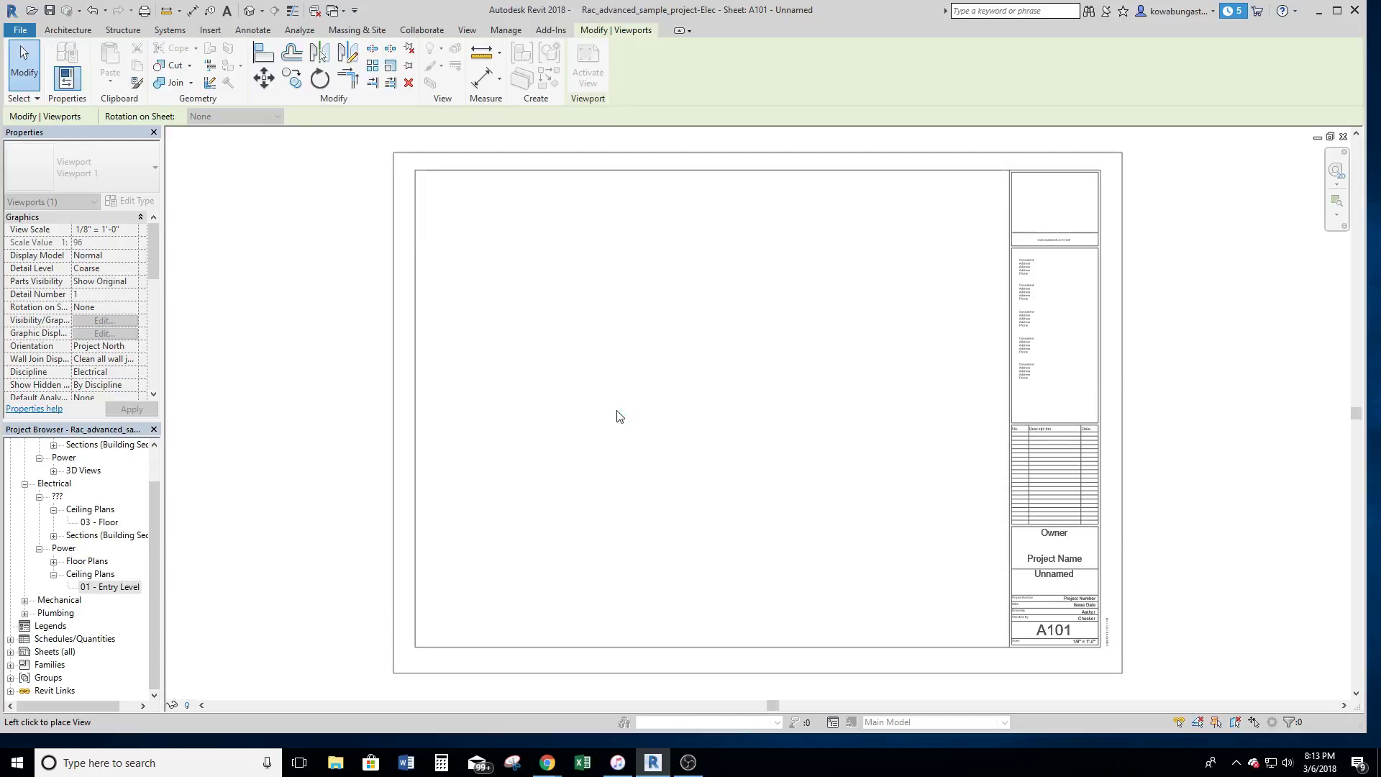
click(642, 393)
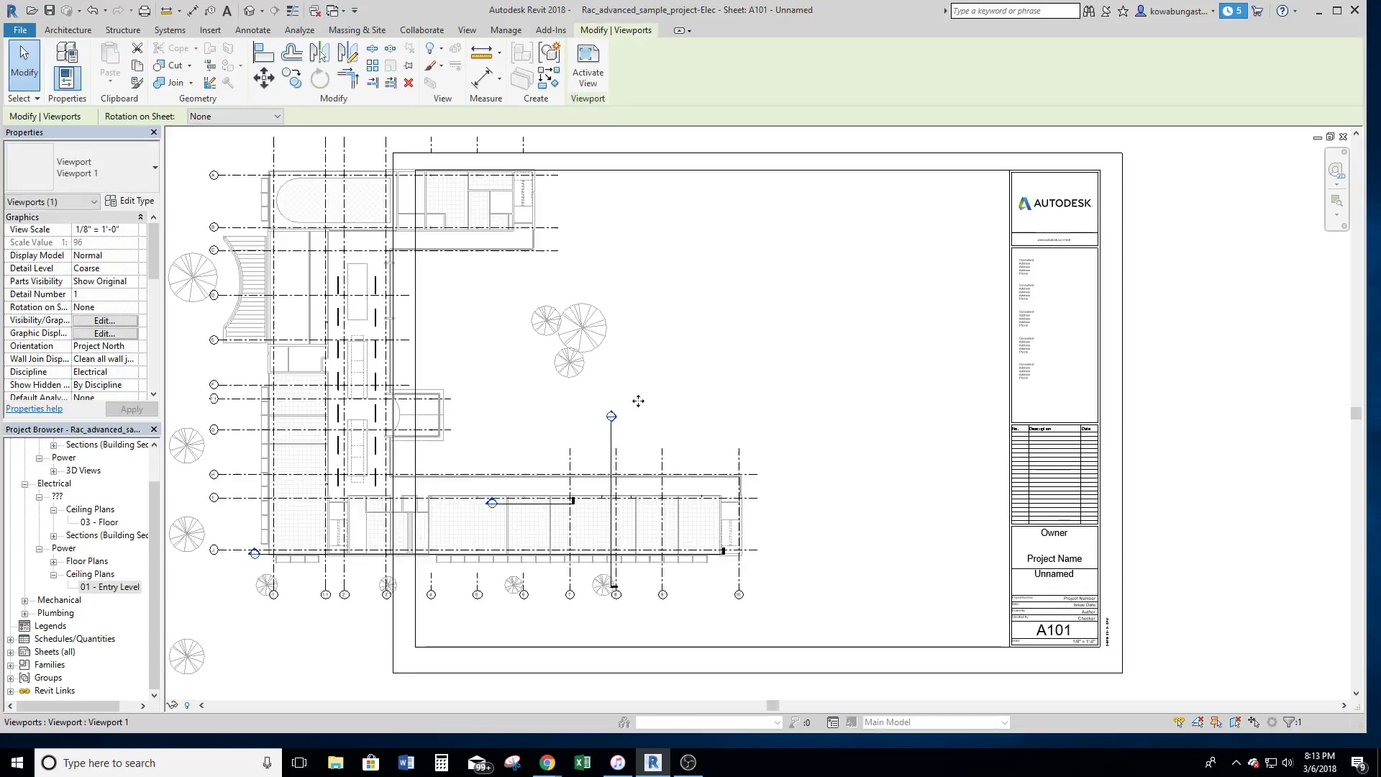
scroll(461, 459, down, 1)
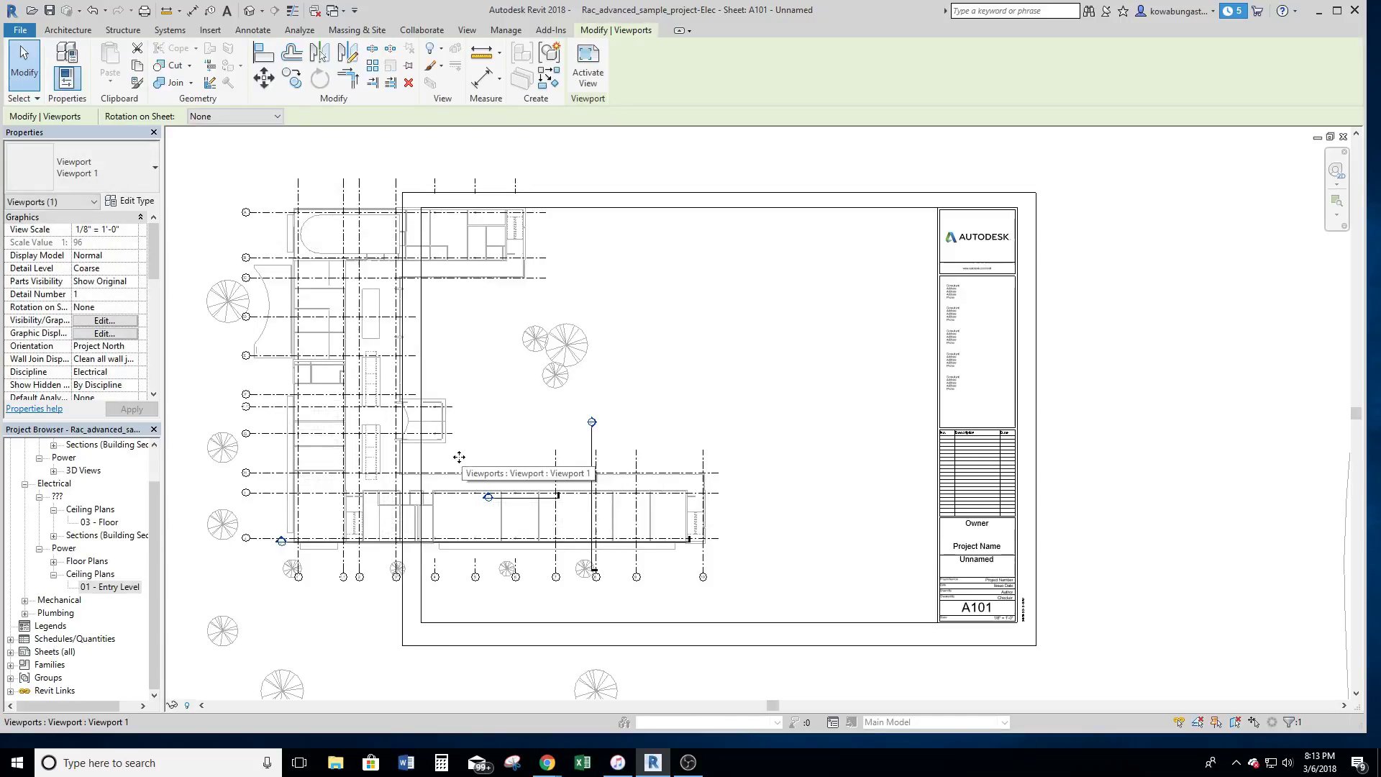
drag(518, 401, 570, 405)
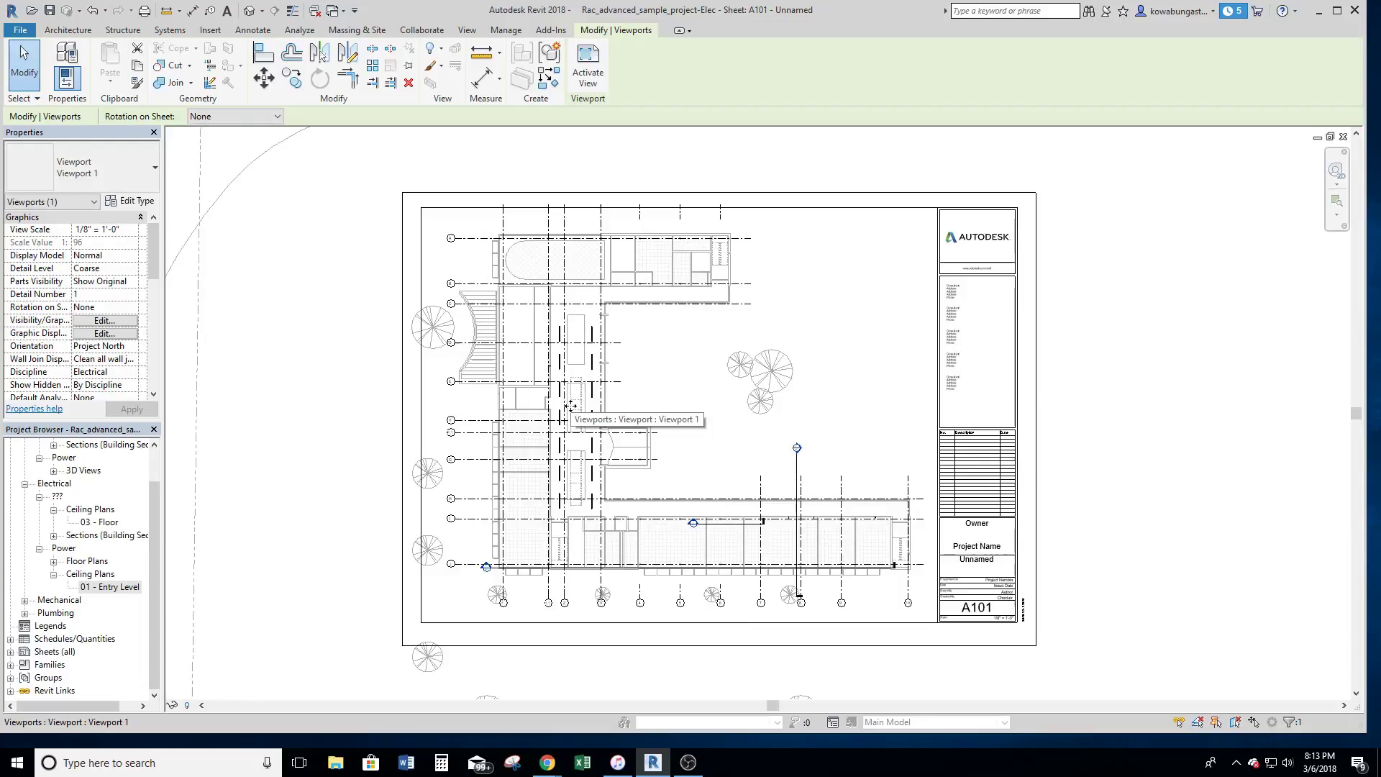
Activate the ceiling plan viewport on the sheet and look at the corridor light fixtures up close
double_click(667, 379)
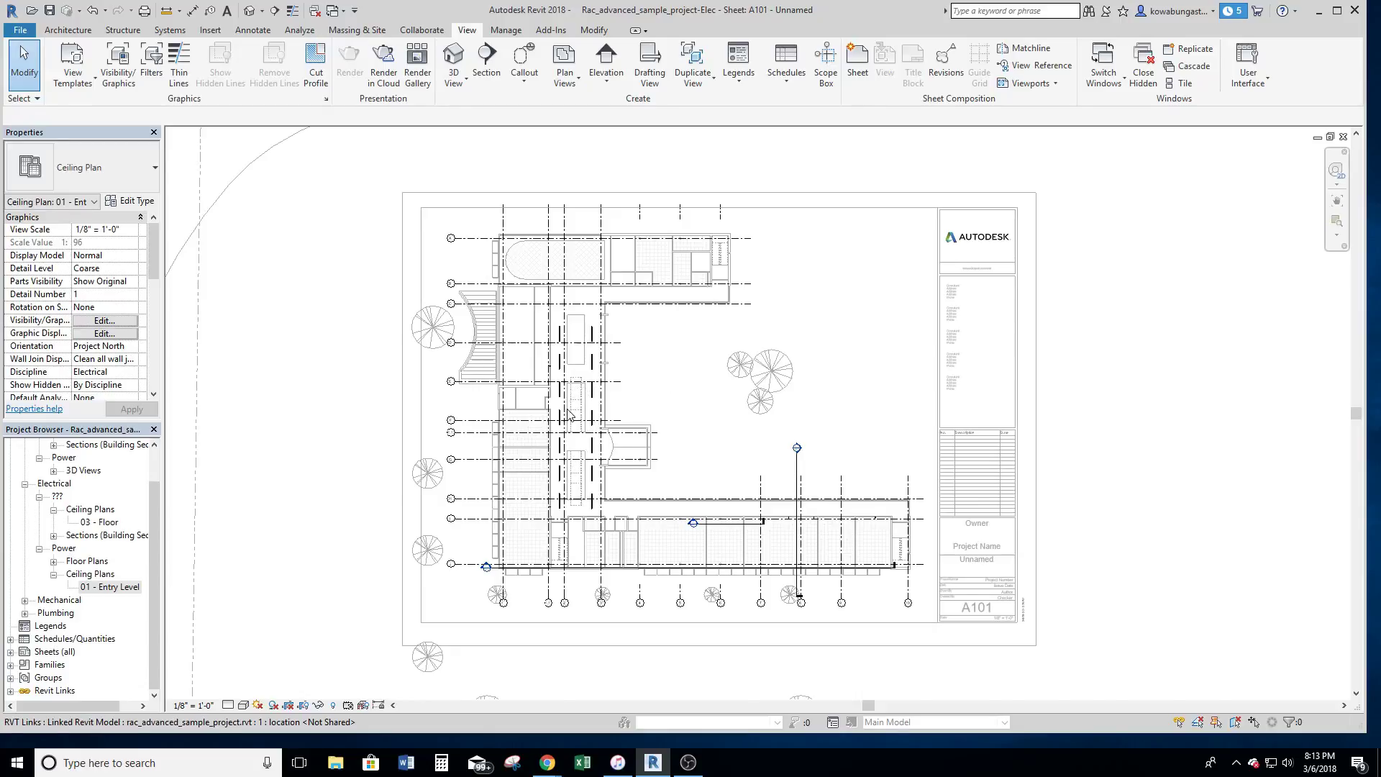
scroll(569, 414, up, 4)
click(527, 397)
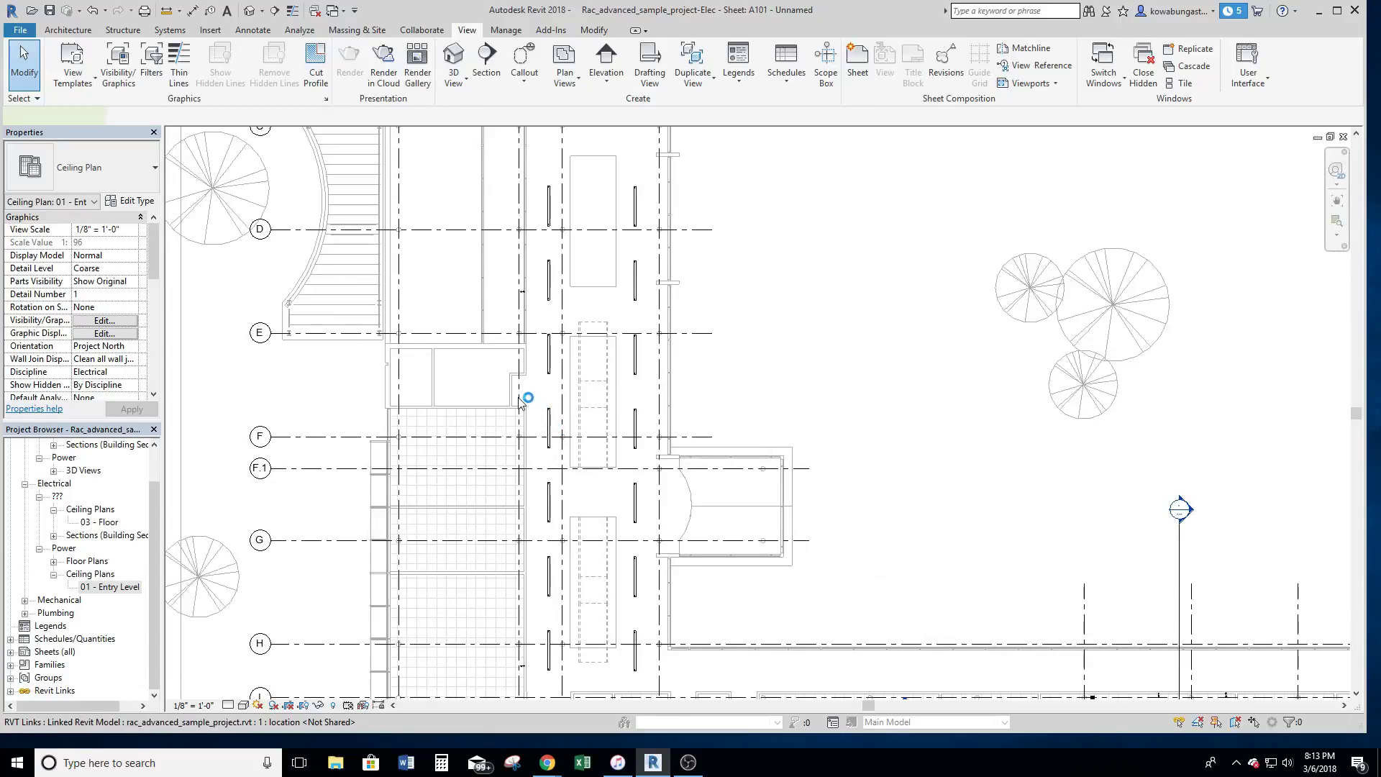
scroll(537, 443, up, 3)
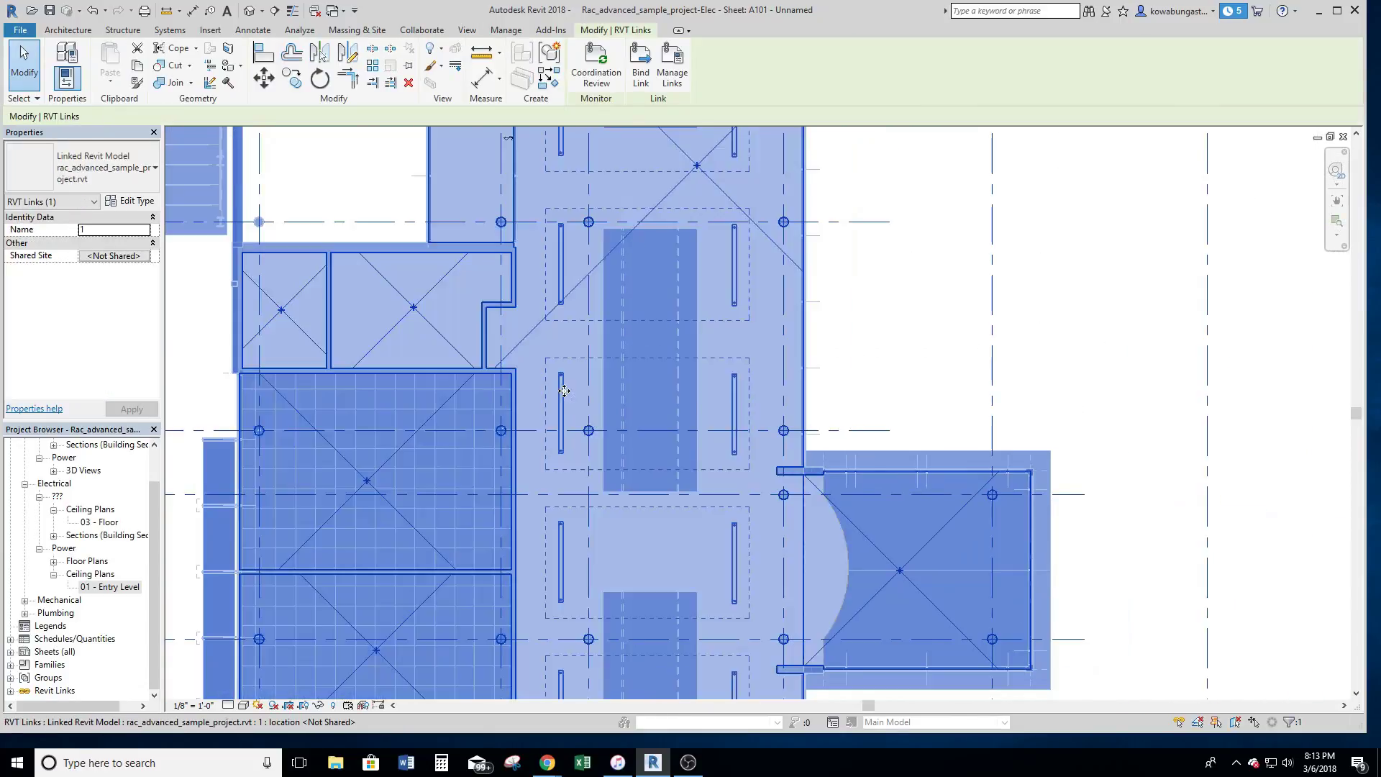
key(Escape)
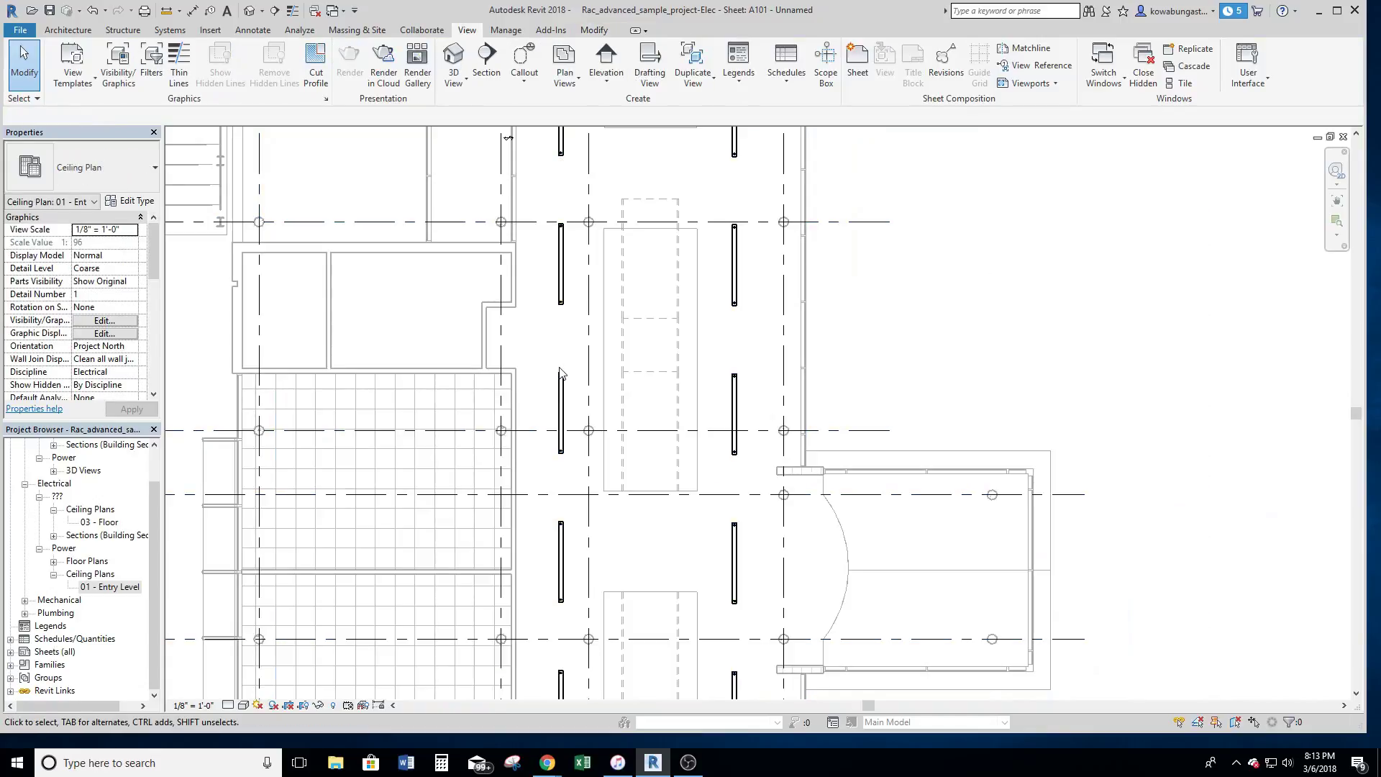
Examine the wall switch and light fixtures at the corridor's lower end in the activated view, and deactivate the view
middle_drag(525, 538, 519, 330)
scroll(496, 538, down, 3)
middle_drag(530, 530, 513, 430)
scroll(483, 530, up, 9)
click(468, 530)
mouse_move(467, 529)
mouse_down()
mouse_move(468, 518)
mouse_move(468, 530)
mouse_up()
key(Escape)
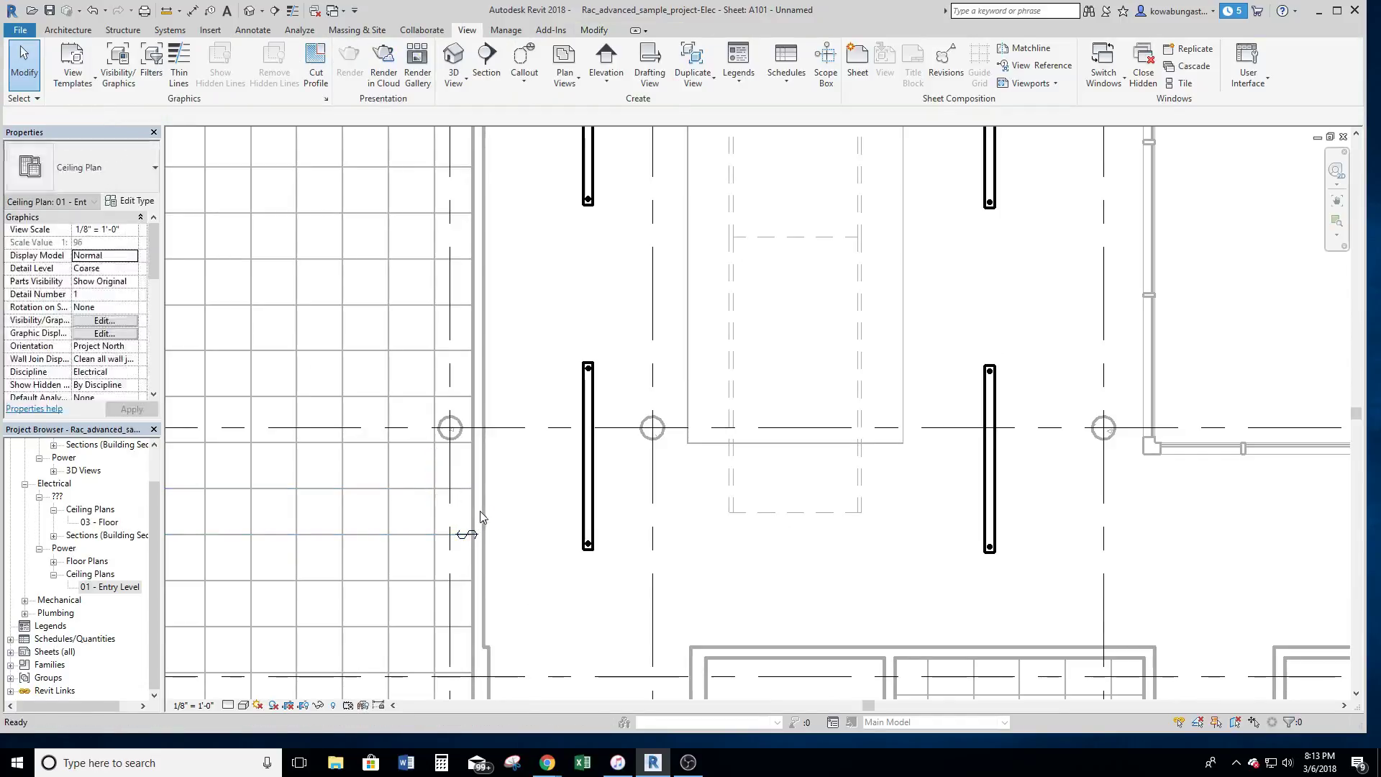
scroll(439, 550, down, 3)
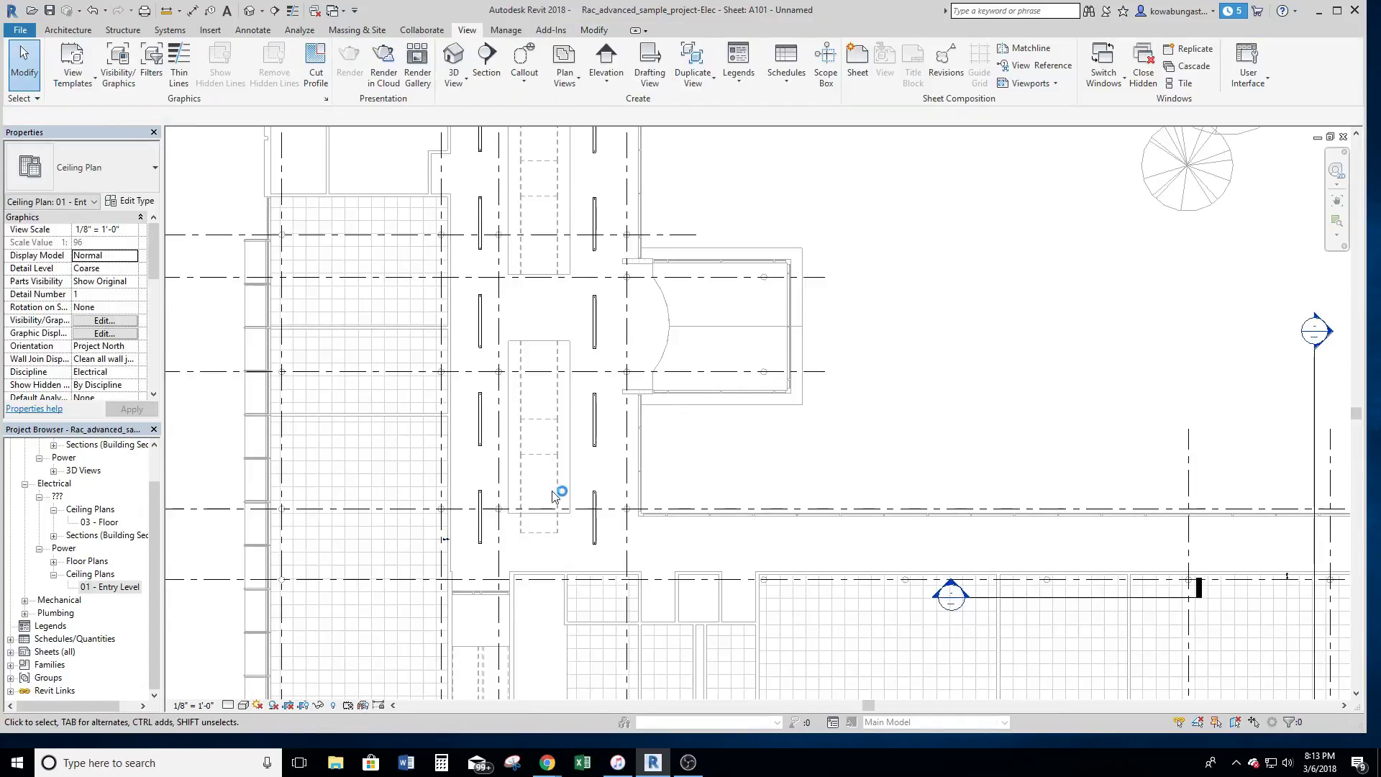
scroll(557, 489, down, 5)
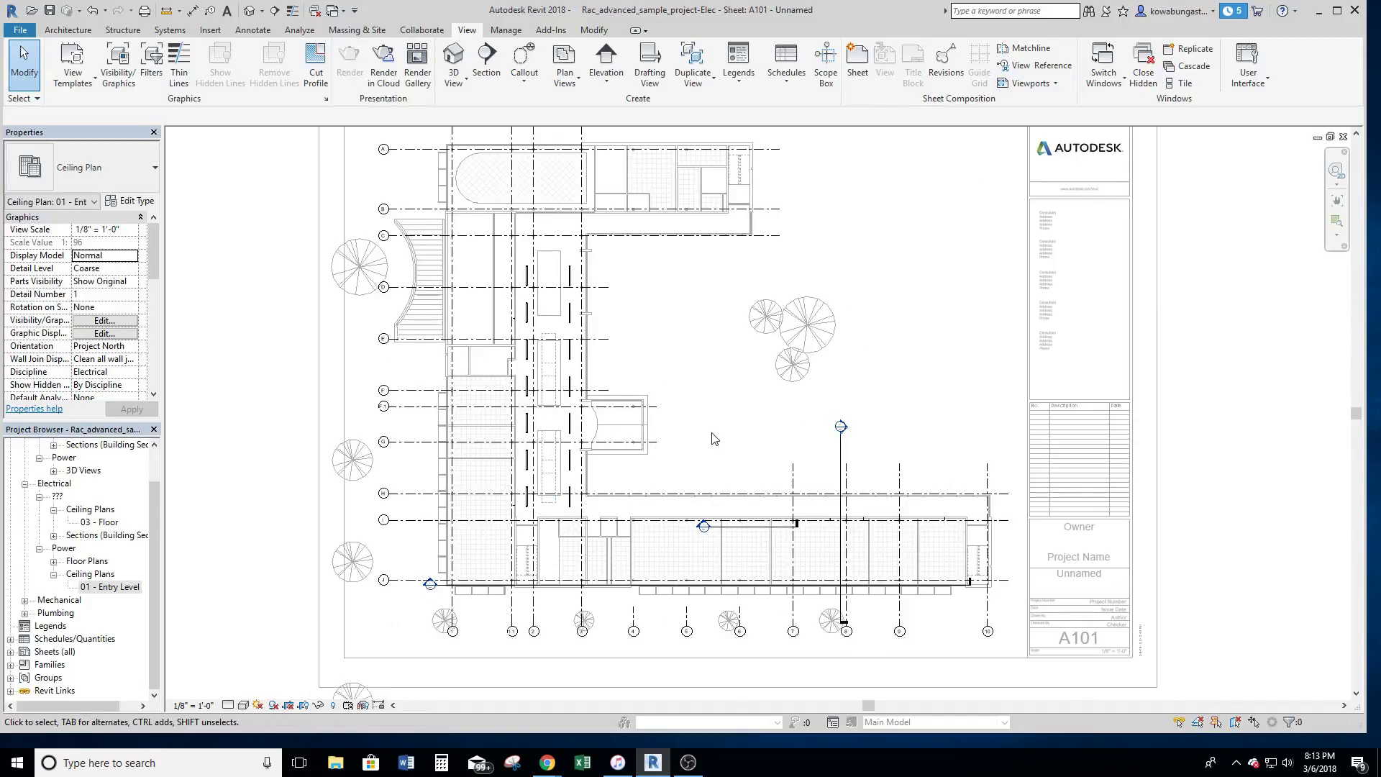
right_click(714, 438)
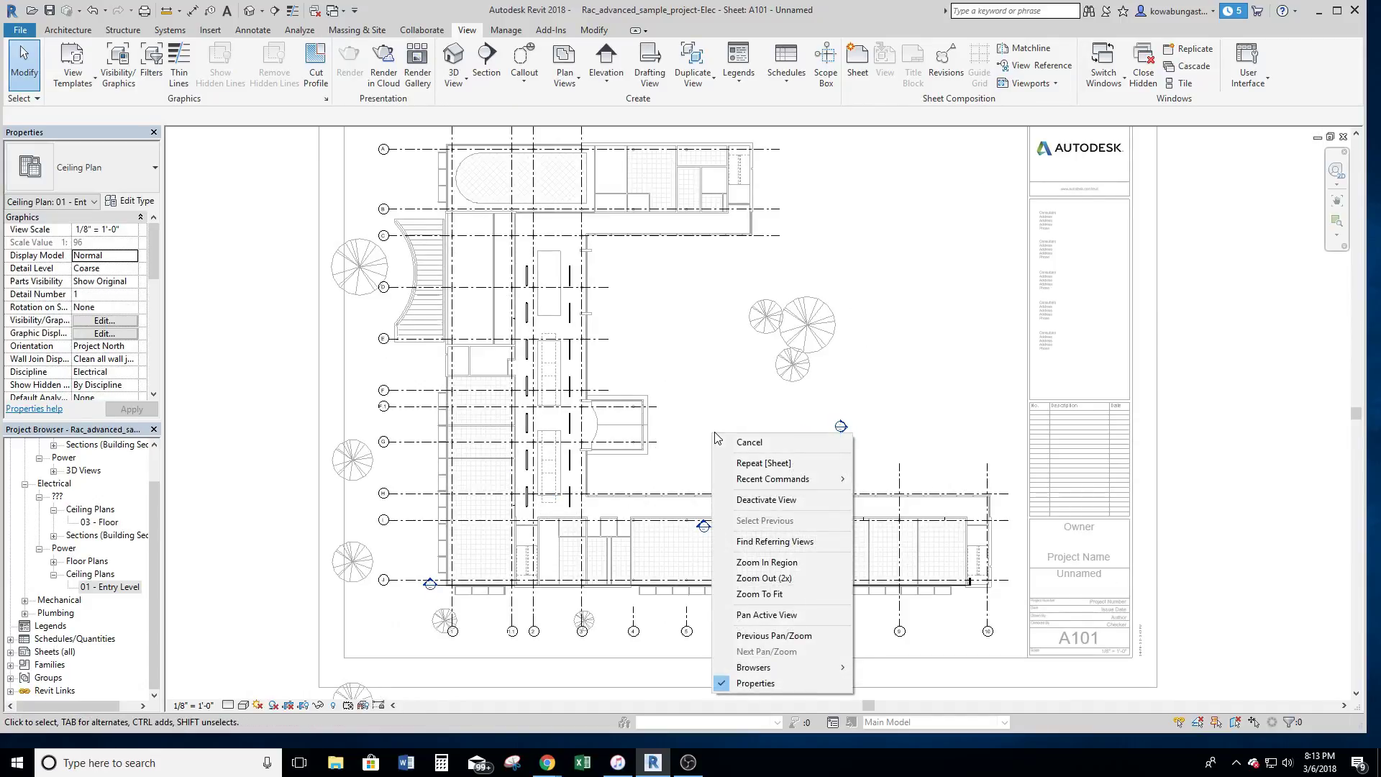
click(752, 499)
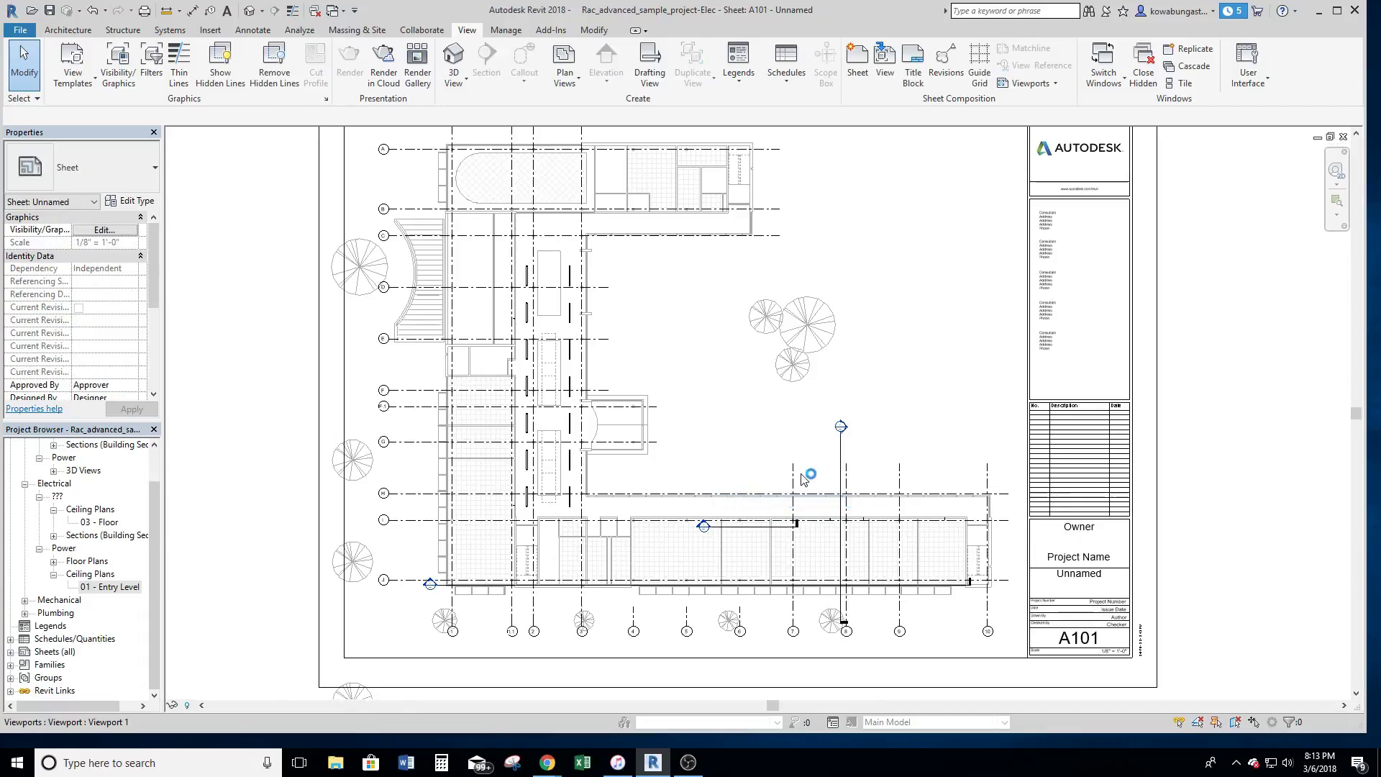
Activate the ceiling plan viewport on the sheet, turn on view cropping and show the crop region
click(587, 396)
double_click(586, 395)
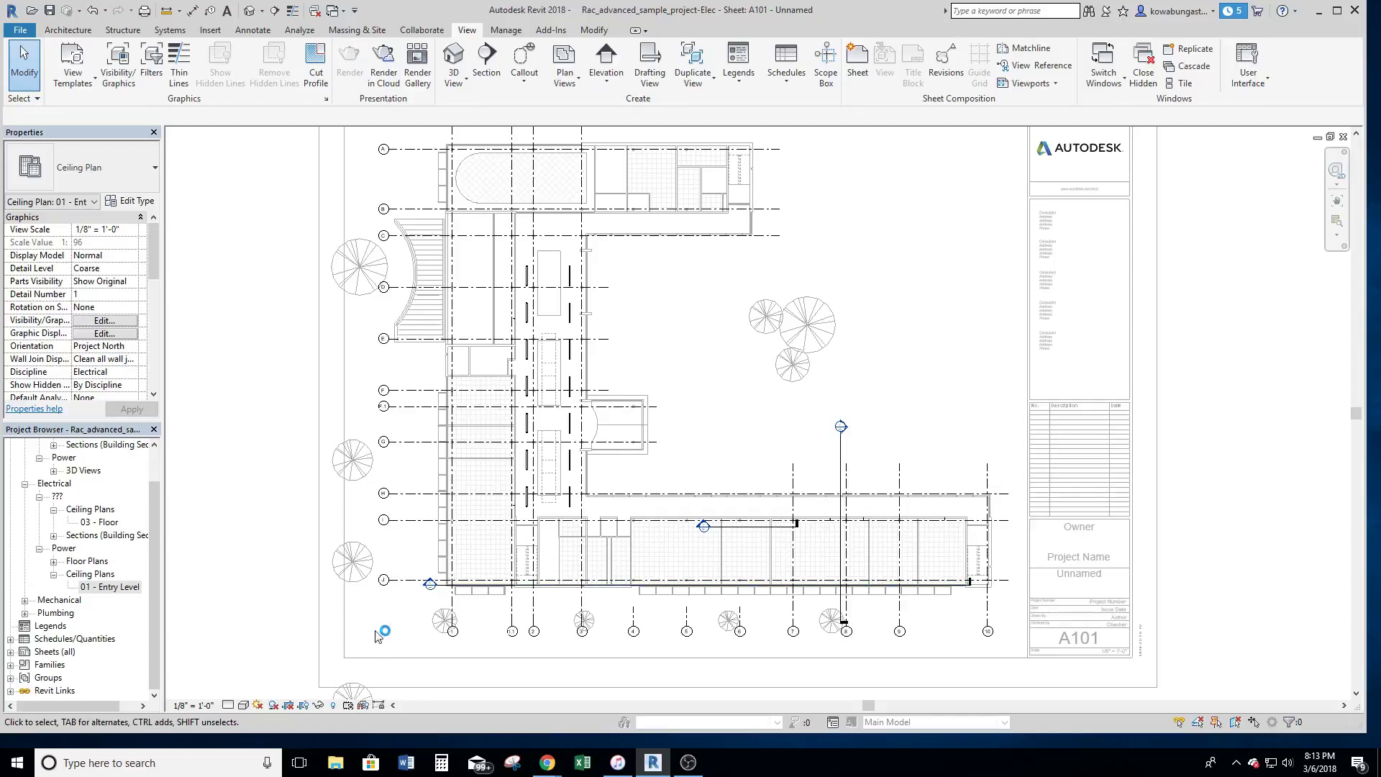
click(302, 708)
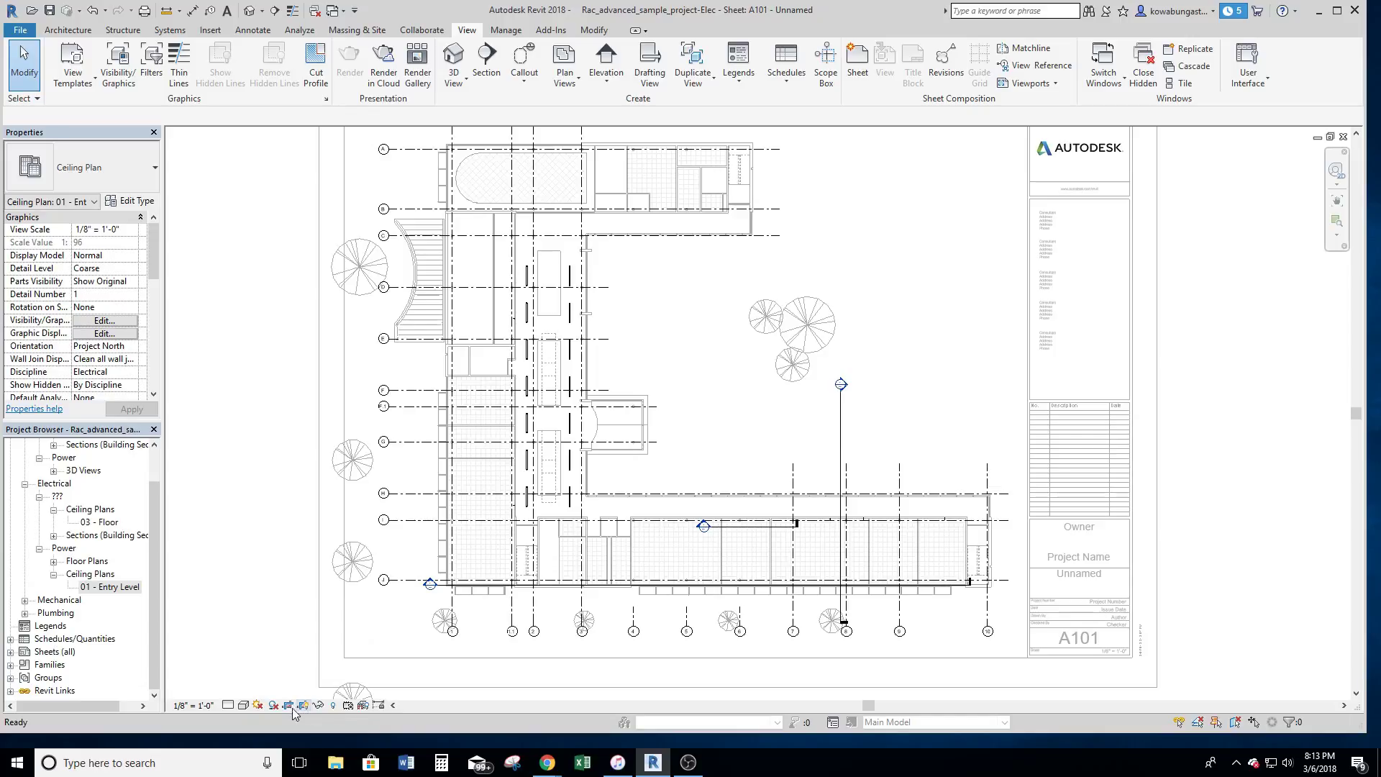
click(288, 708)
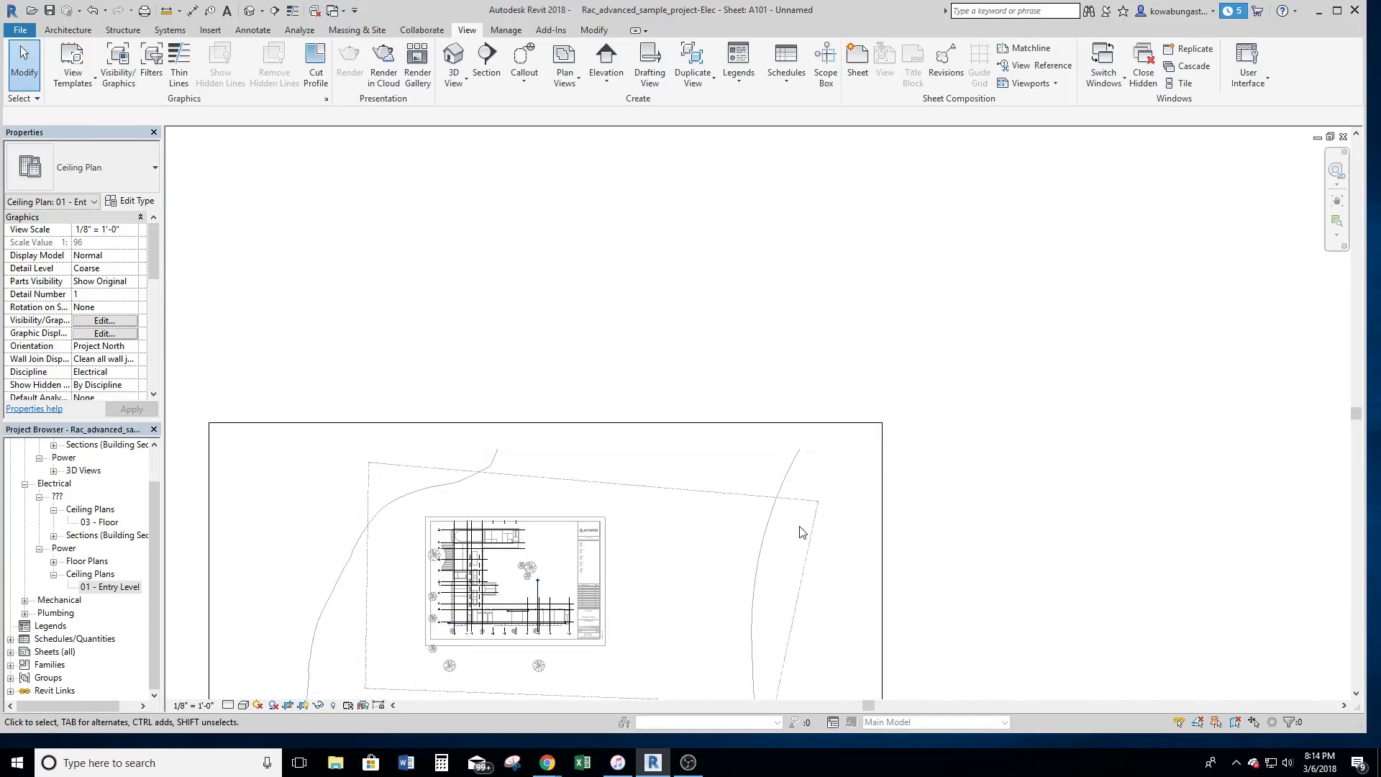
Pull both side edges of the ceiling plan's crop region in close to the building
click(882, 582)
drag(881, 582, 566, 488)
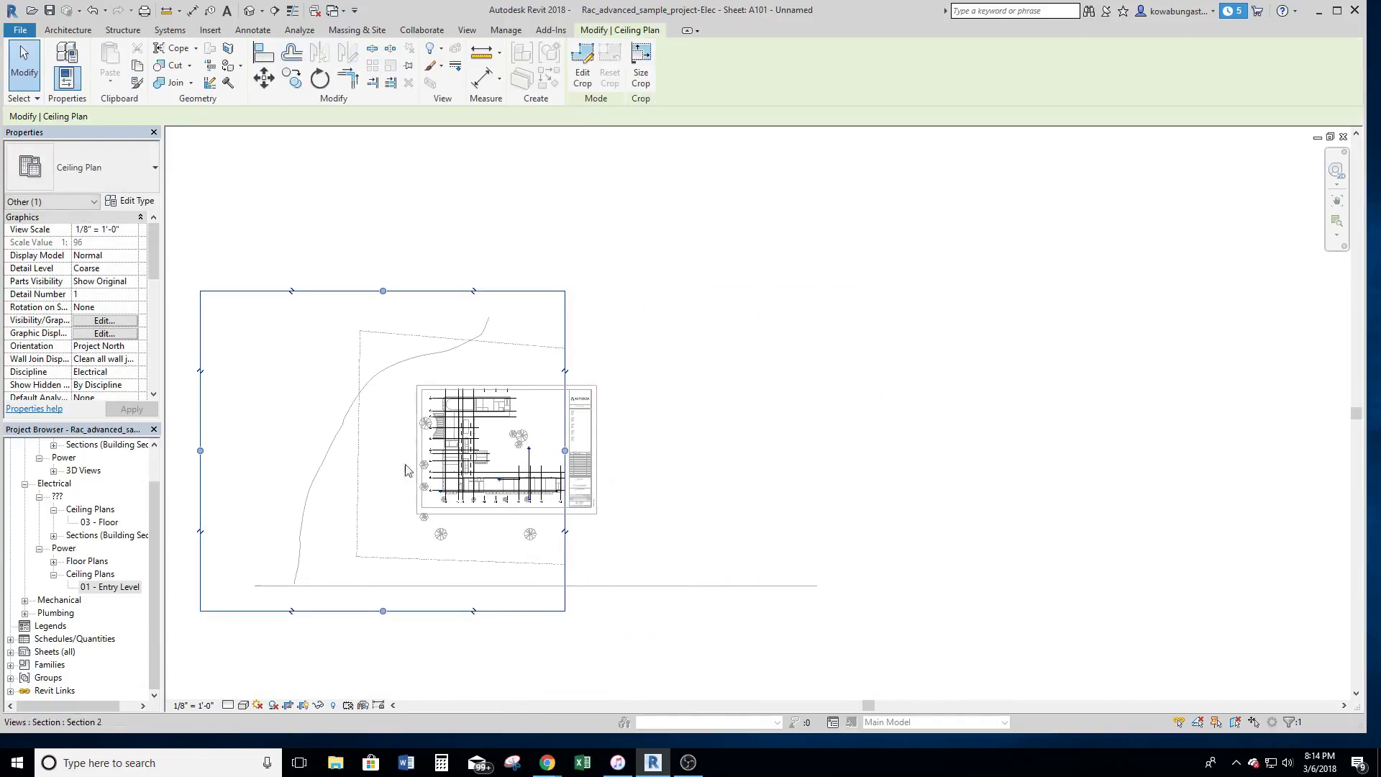
drag(204, 452, 440, 416)
scroll(512, 360, up, 3)
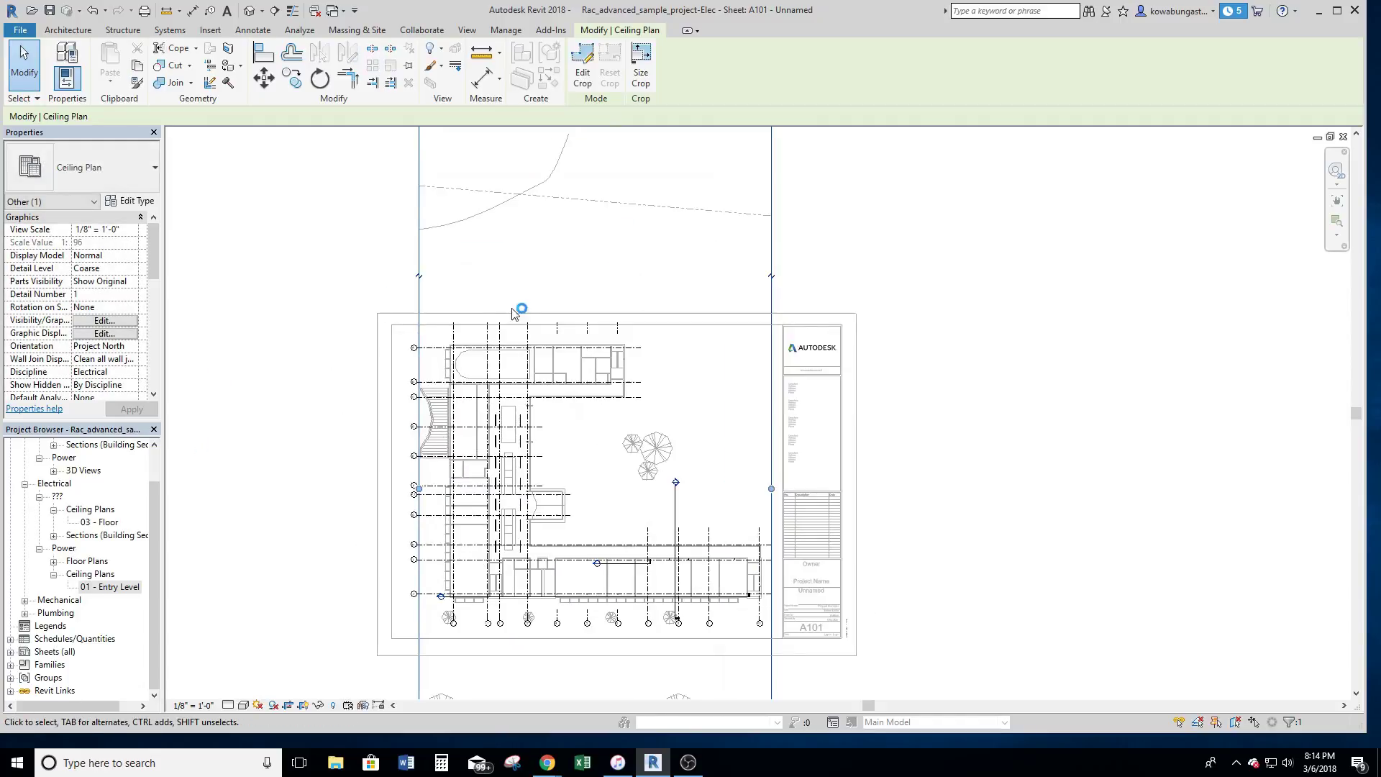
Pull the upper and lower edges of the crop region in to the building so the cropped plan fits within the sheet border
drag(562, 172, 571, 349)
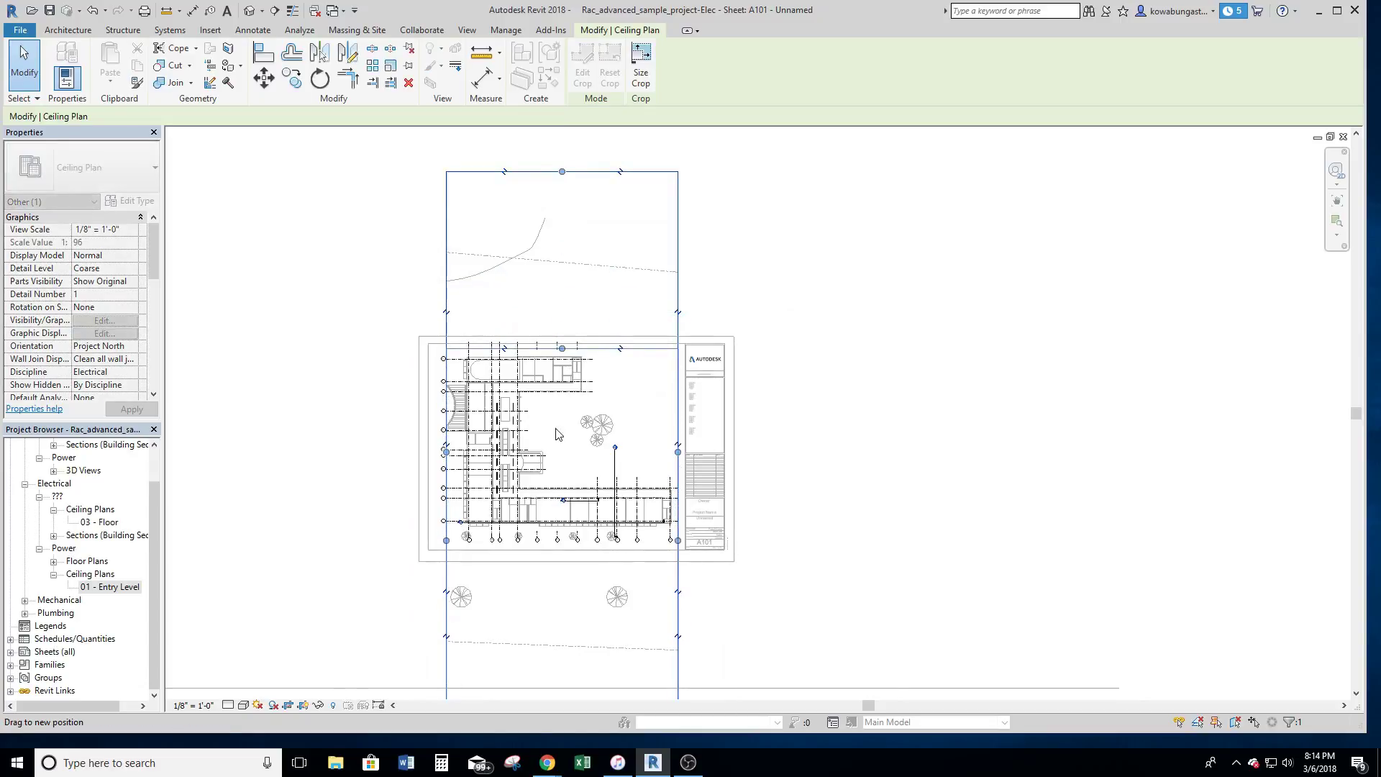
middle_drag(567, 605, 570, 451)
drag(564, 579, 540, 378)
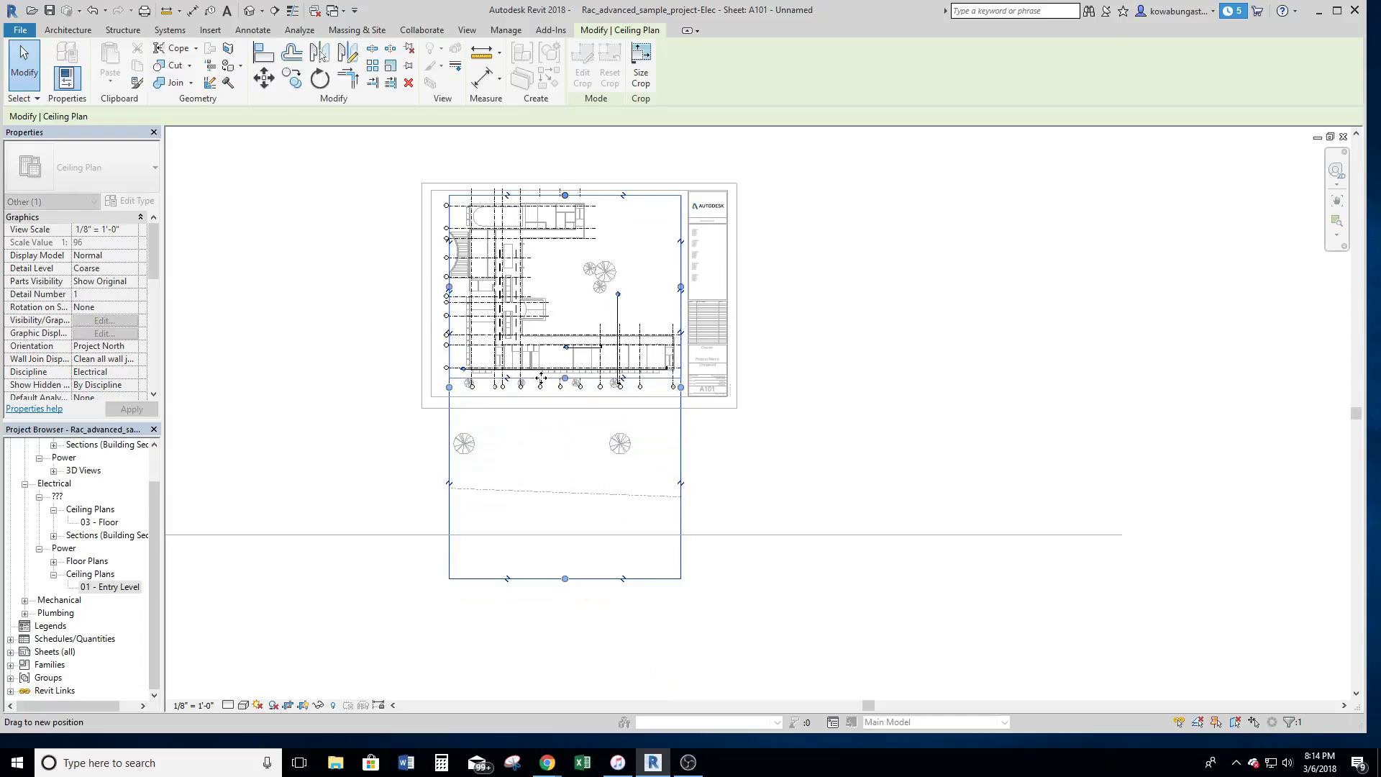
click(802, 358)
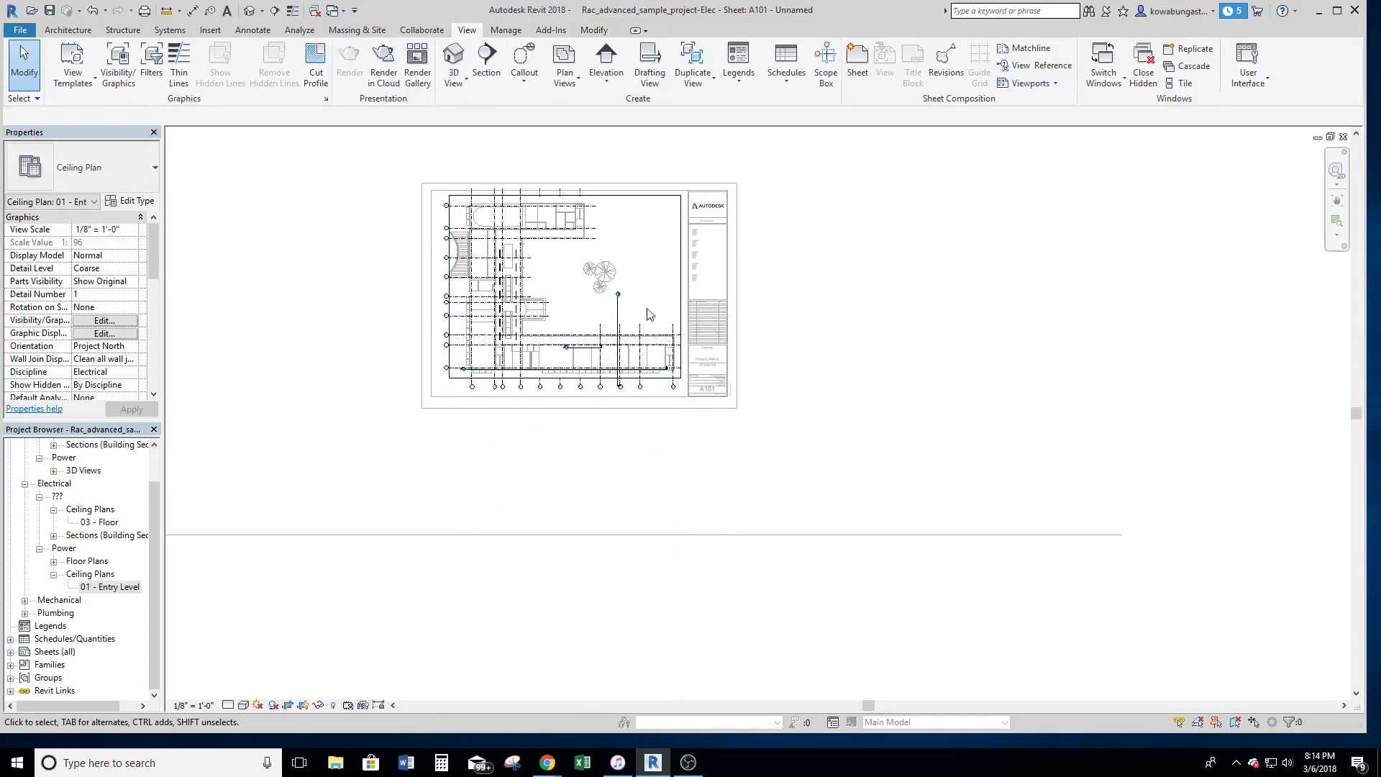
scroll(590, 285, up, 3)
scroll(568, 379, up, 2)
middle_drag(571, 310, 594, 434)
scroll(816, 374, down, 2)
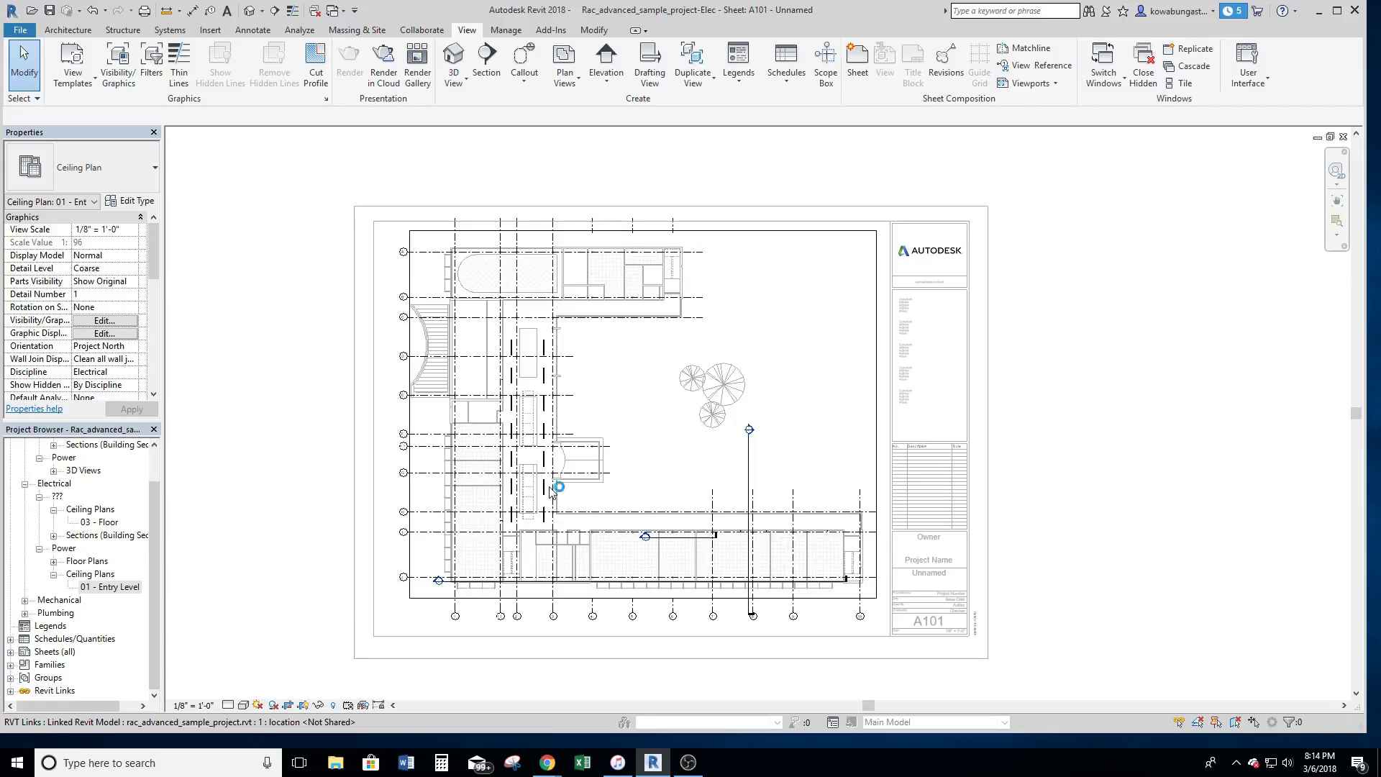
Pull the upper edge of the ceiling plan's crop region down to the lower wing and deactivate the view
click(645, 242)
drag(645, 236, 619, 510)
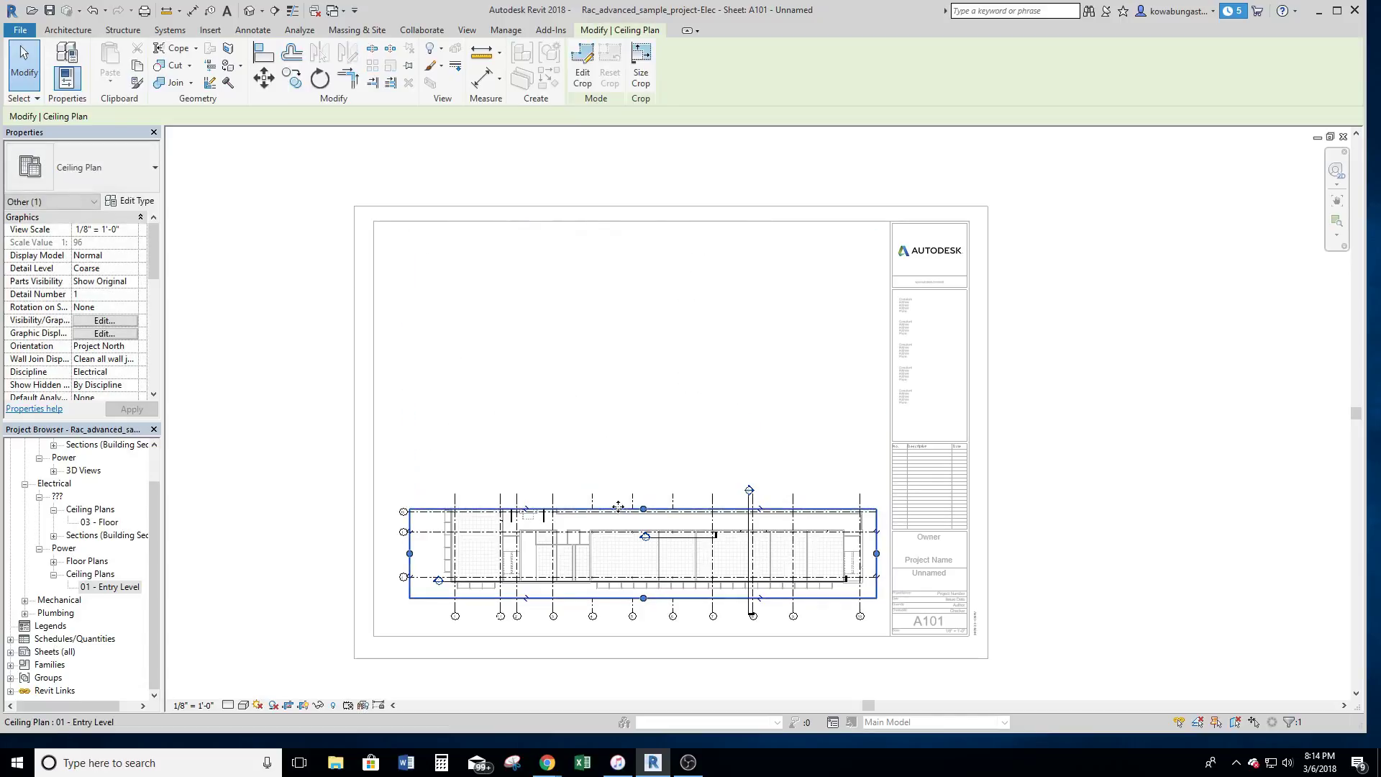
click(633, 409)
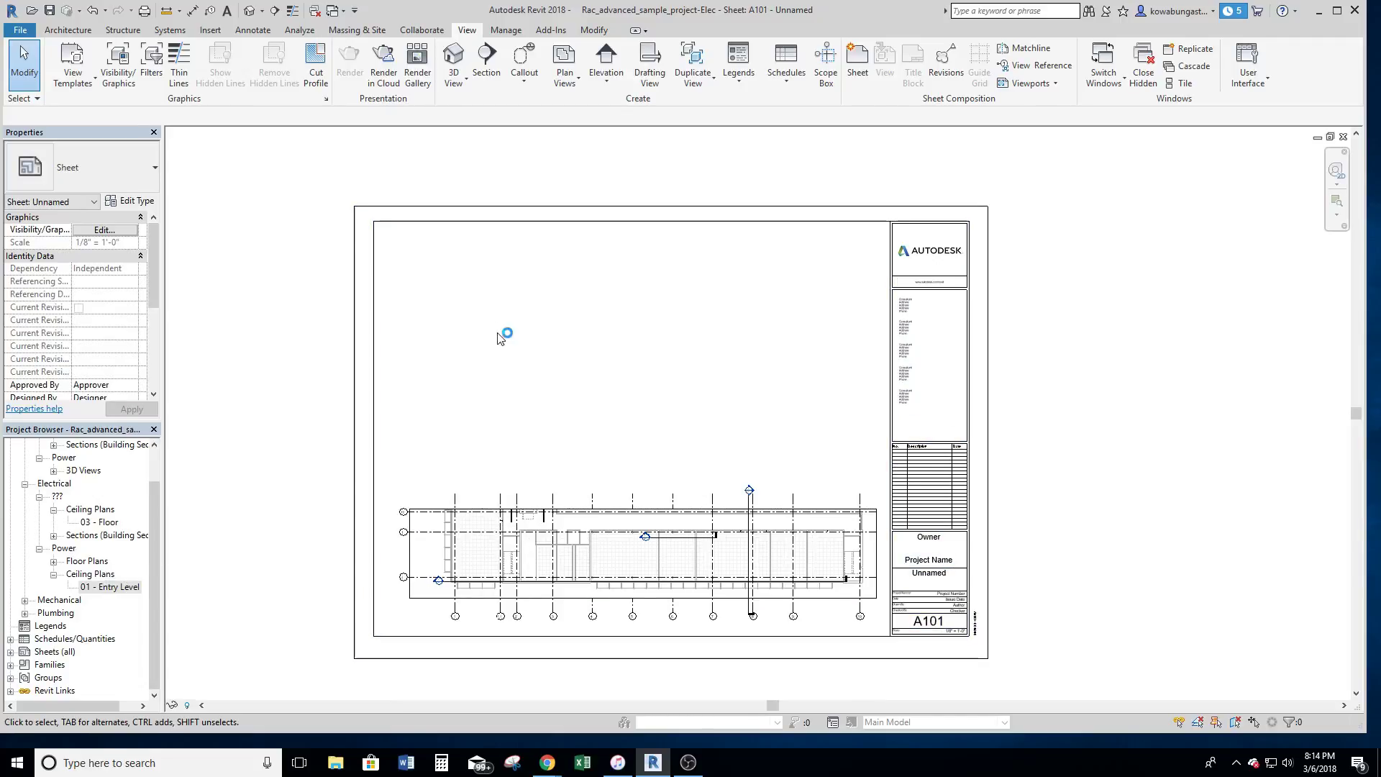
Duplicate the 01 - Entry Level ceiling plan with detailing
right_click(120, 590)
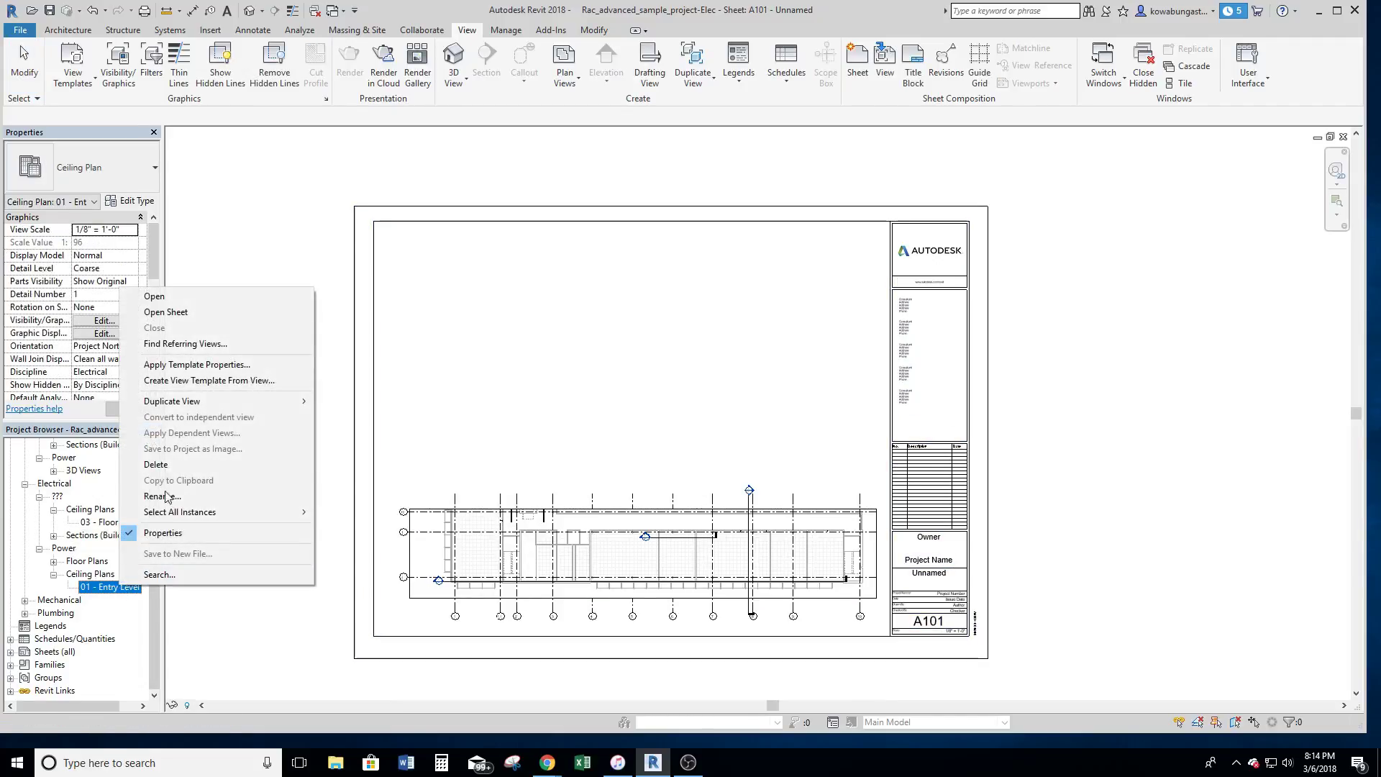
mouse_move(207, 408)
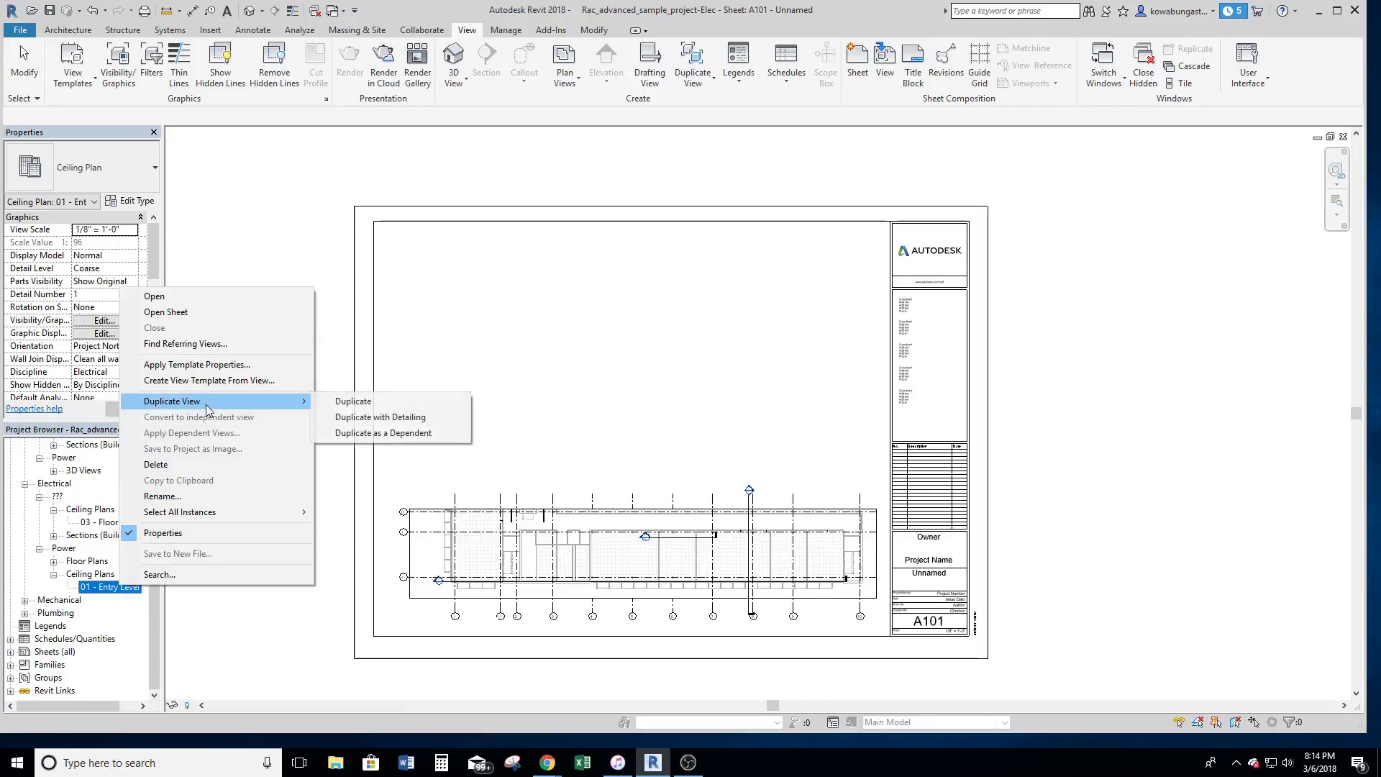
click(368, 417)
Extend the upper edge of the copied ceiling plan's crop region past the building's upper wing
scroll(438, 448, down, 2)
middle_drag(423, 376, 447, 534)
click(488, 572)
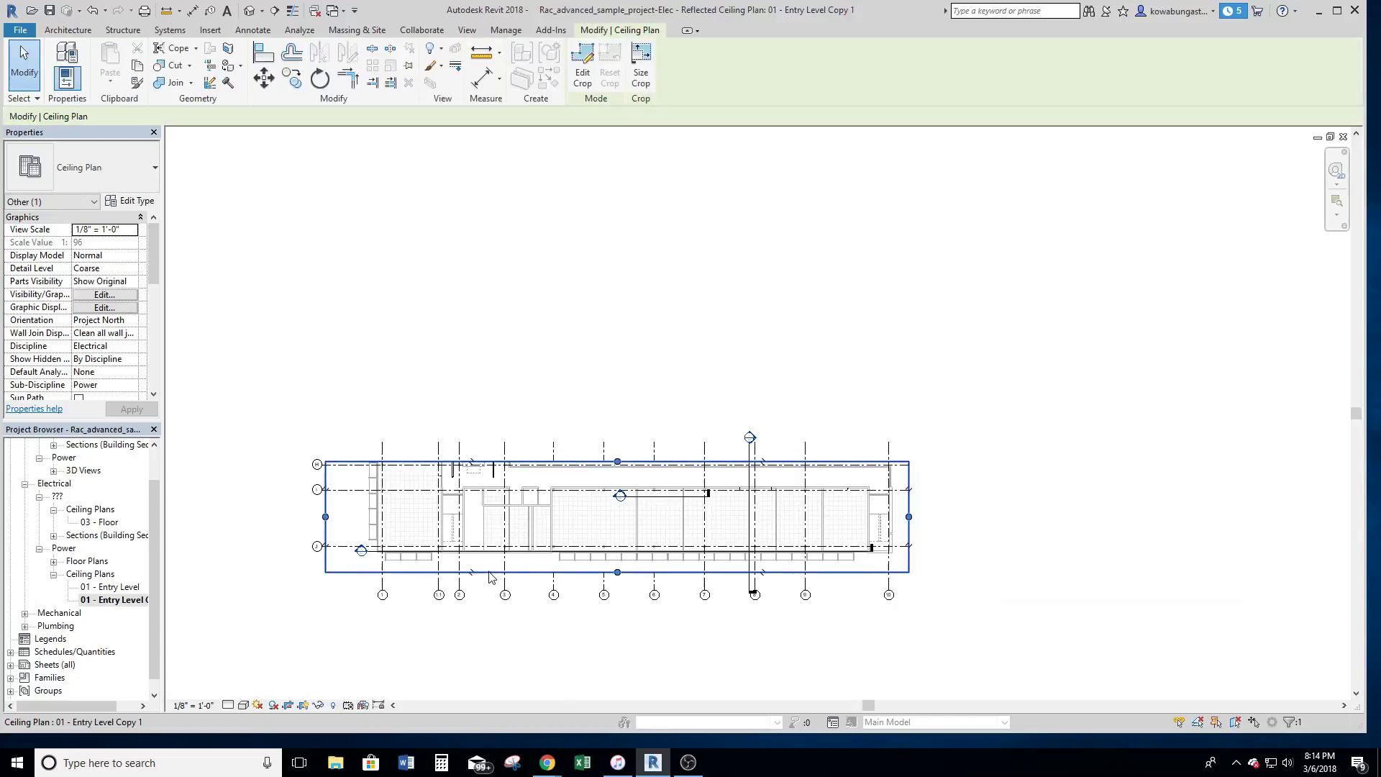
drag(616, 460, 659, 191)
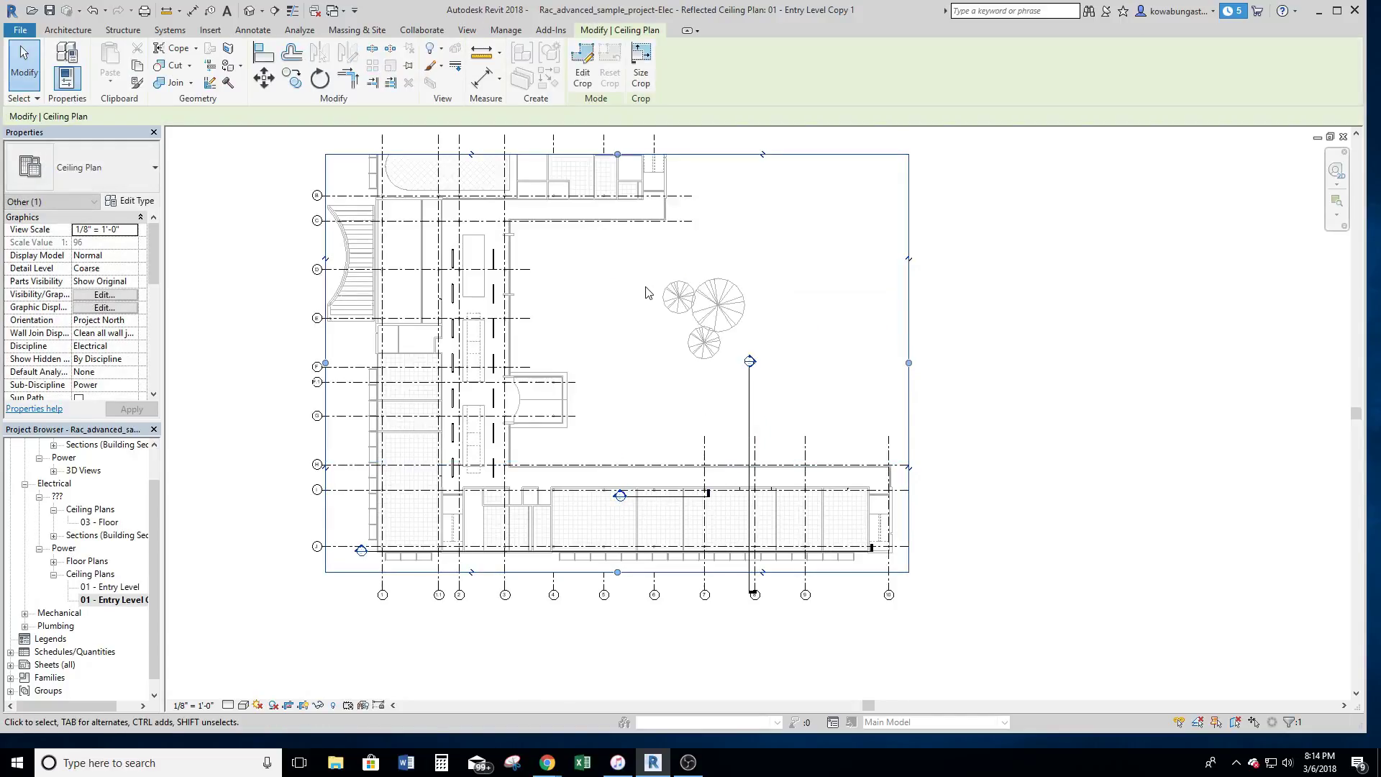
middle_drag(626, 317, 653, 400)
drag(671, 282, 673, 213)
key(Escape)
Raise the lower edge of the copied plan's crop region above grid line H to exclude the lower wing
middle_drag(912, 454, 804, 248)
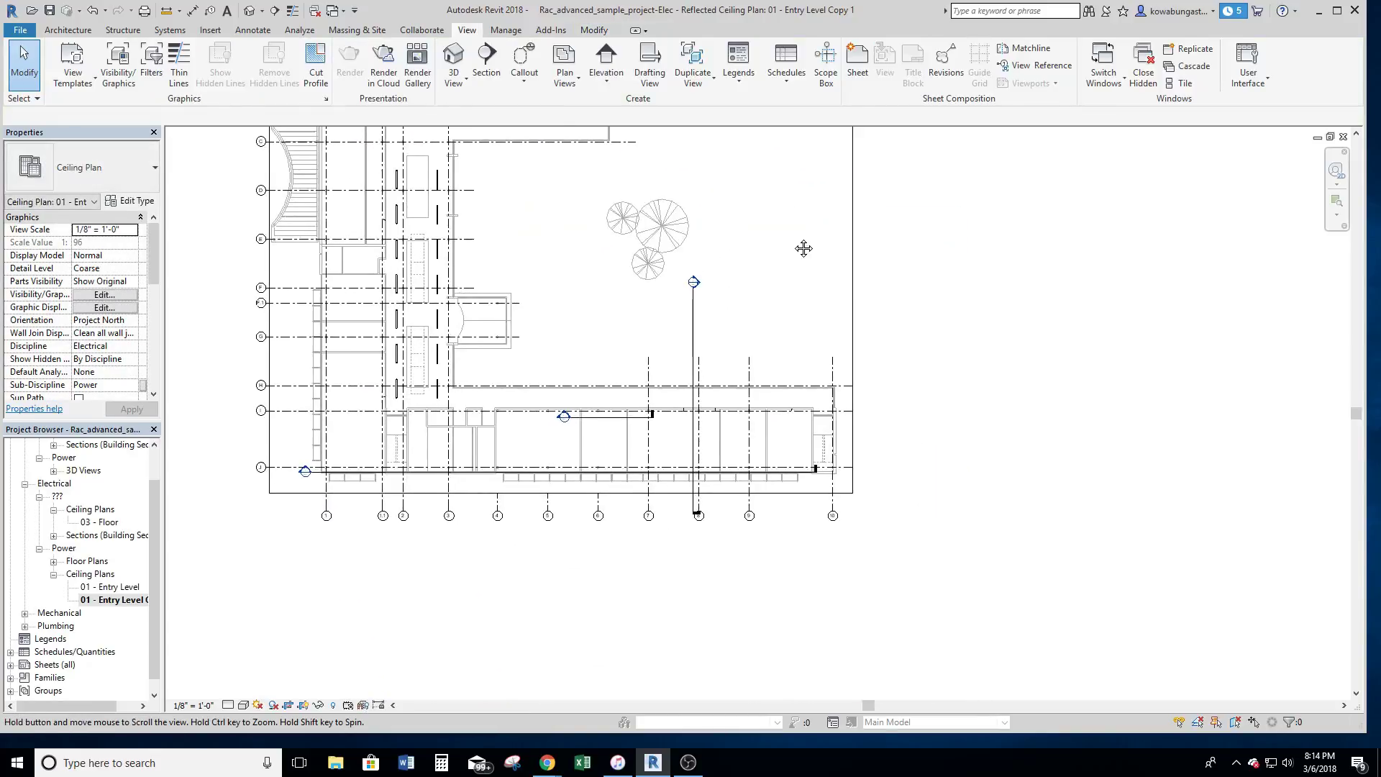
click(560, 492)
drag(565, 457, 567, 375)
key(Escape)
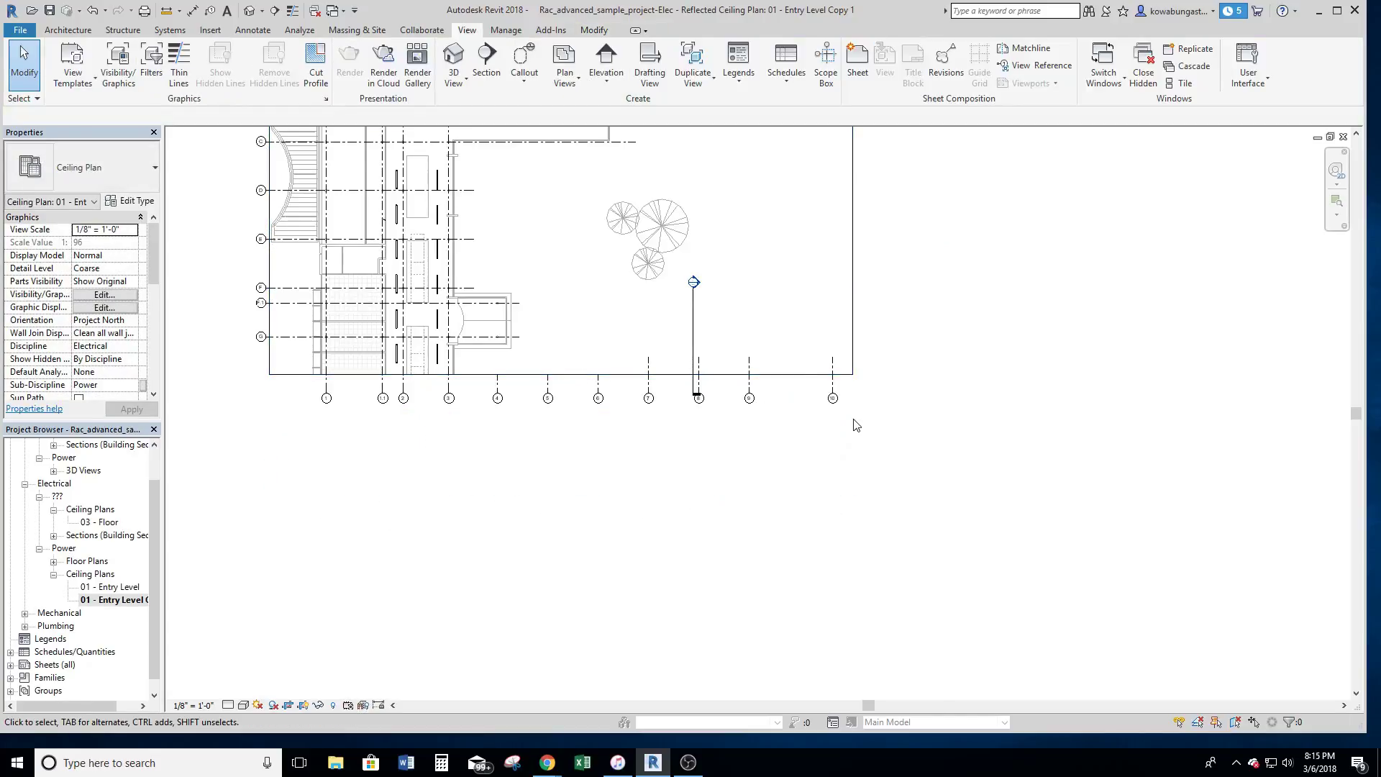
Pull the right edge of the copied plan's crop region in close to the end of the upper wing
middle_drag(885, 389, 938, 529)
click(907, 369)
drag(907, 346, 713, 358)
click(911, 427)
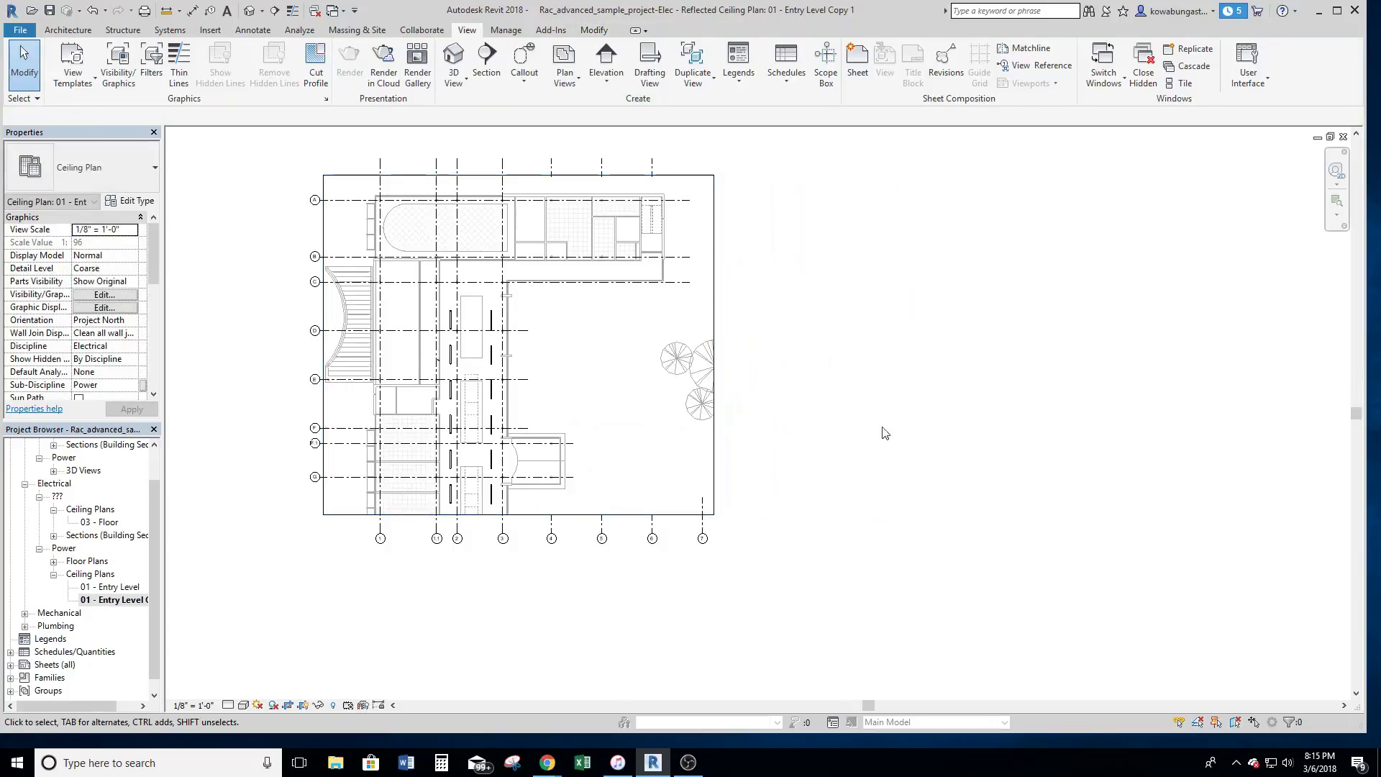
Rename the copied ceiling plan view as 01 - Entry Level A
click(126, 599)
click(128, 601)
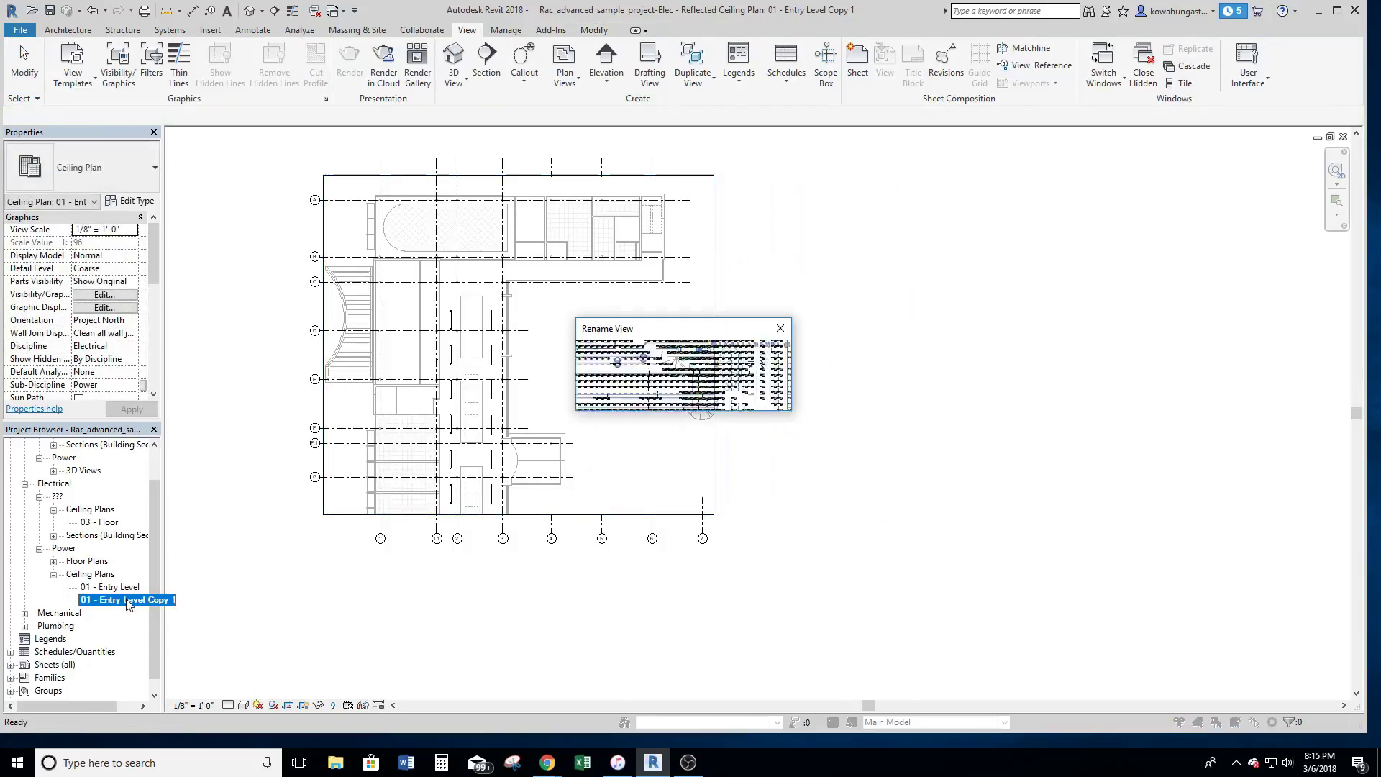
double_click(717, 360)
drag(717, 359, 683, 364)
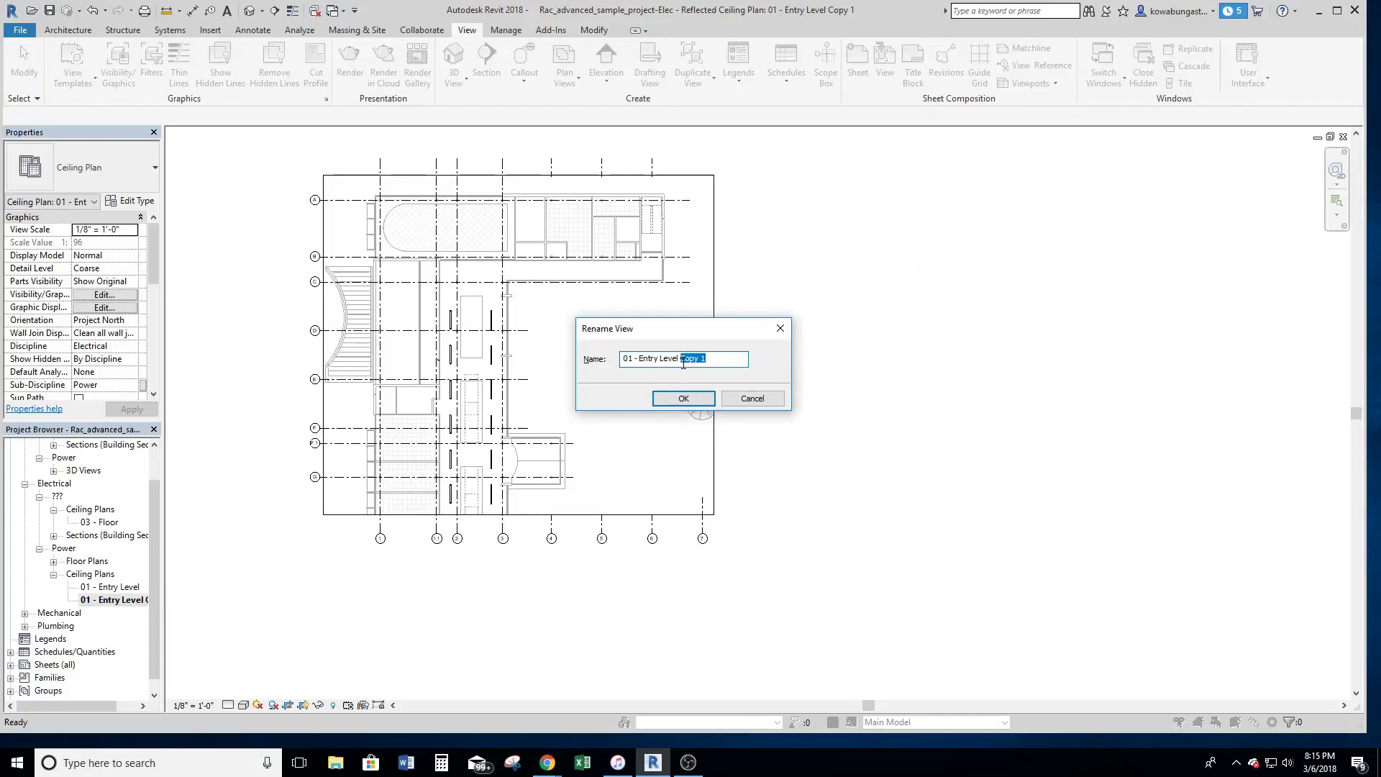
text(A)
click(685, 398)
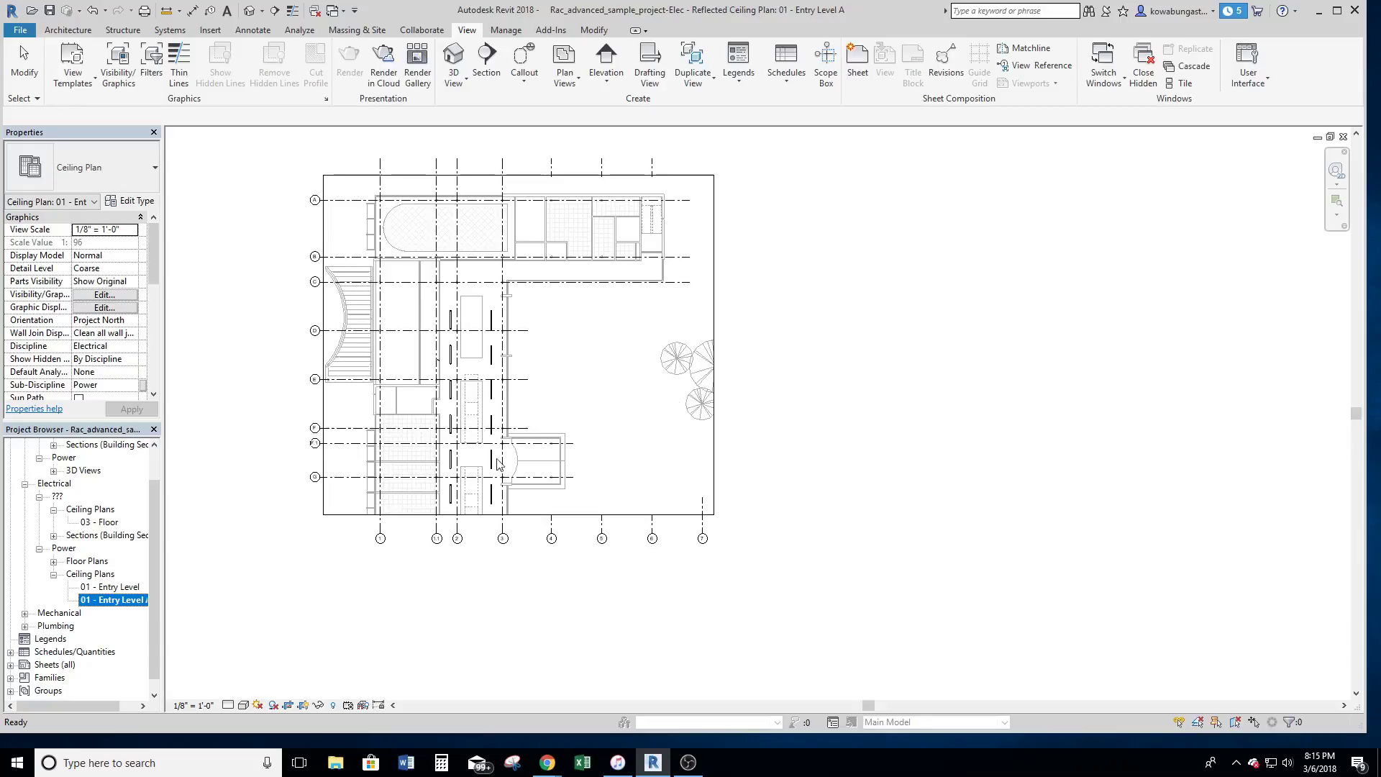
right_click(122, 609)
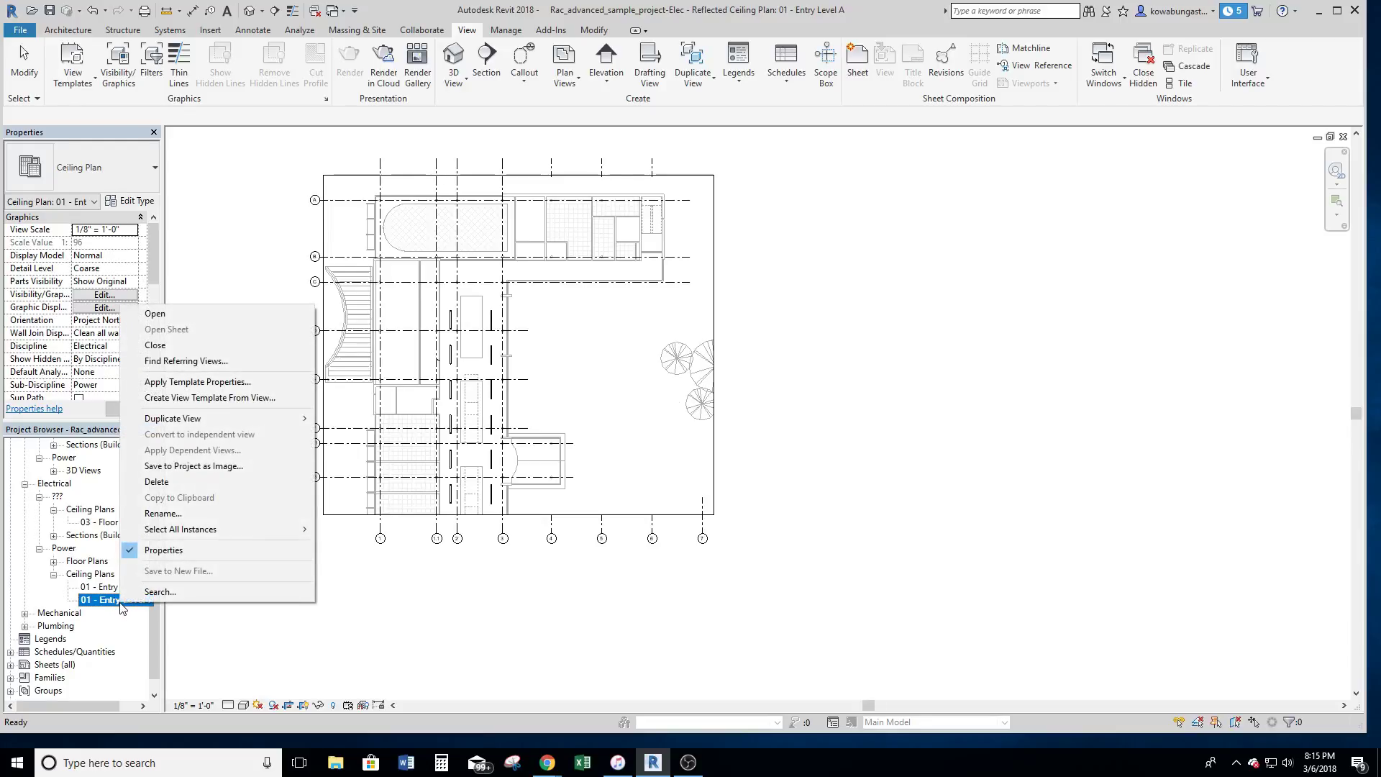
click(170, 514)
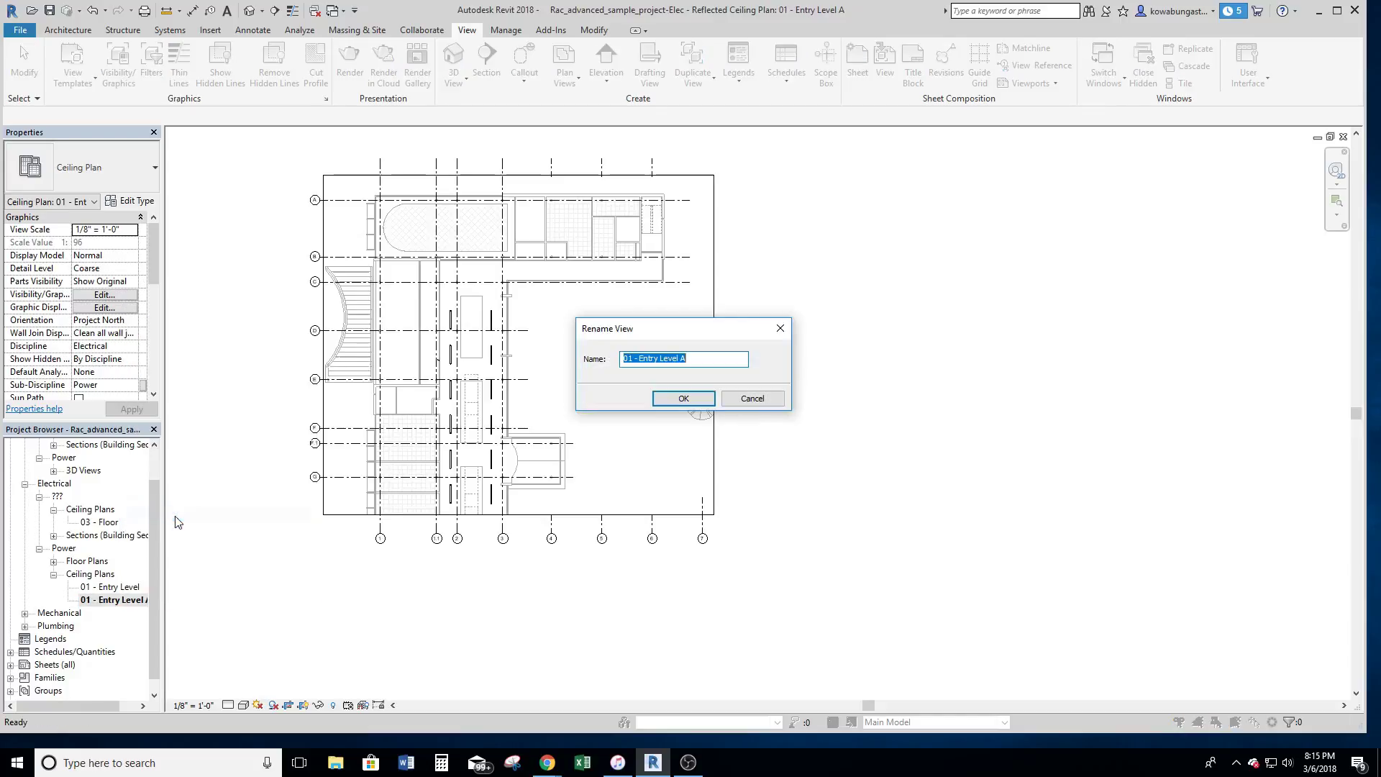
click(698, 396)
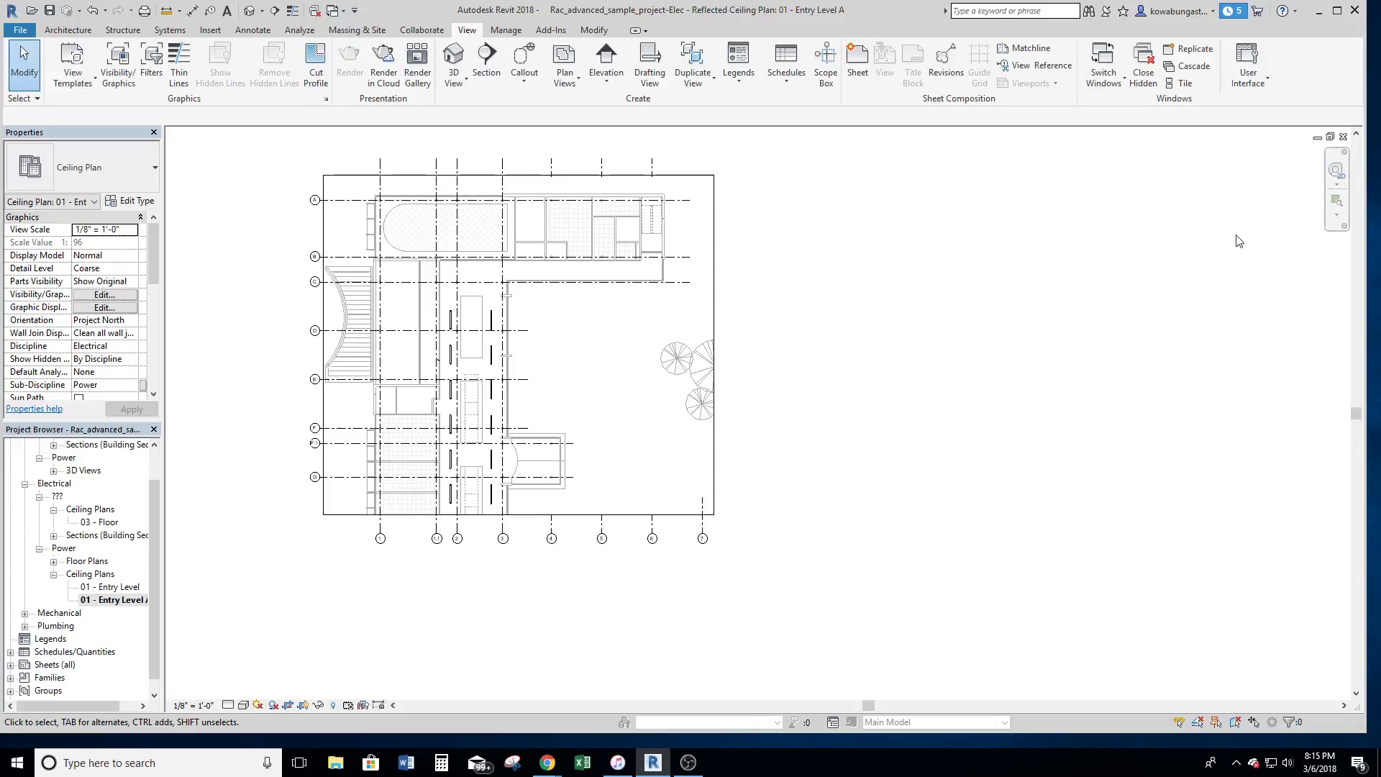
Close the 01 - Entry Level A and 01 - Entry Level views to return to sheet A101
click(1343, 136)
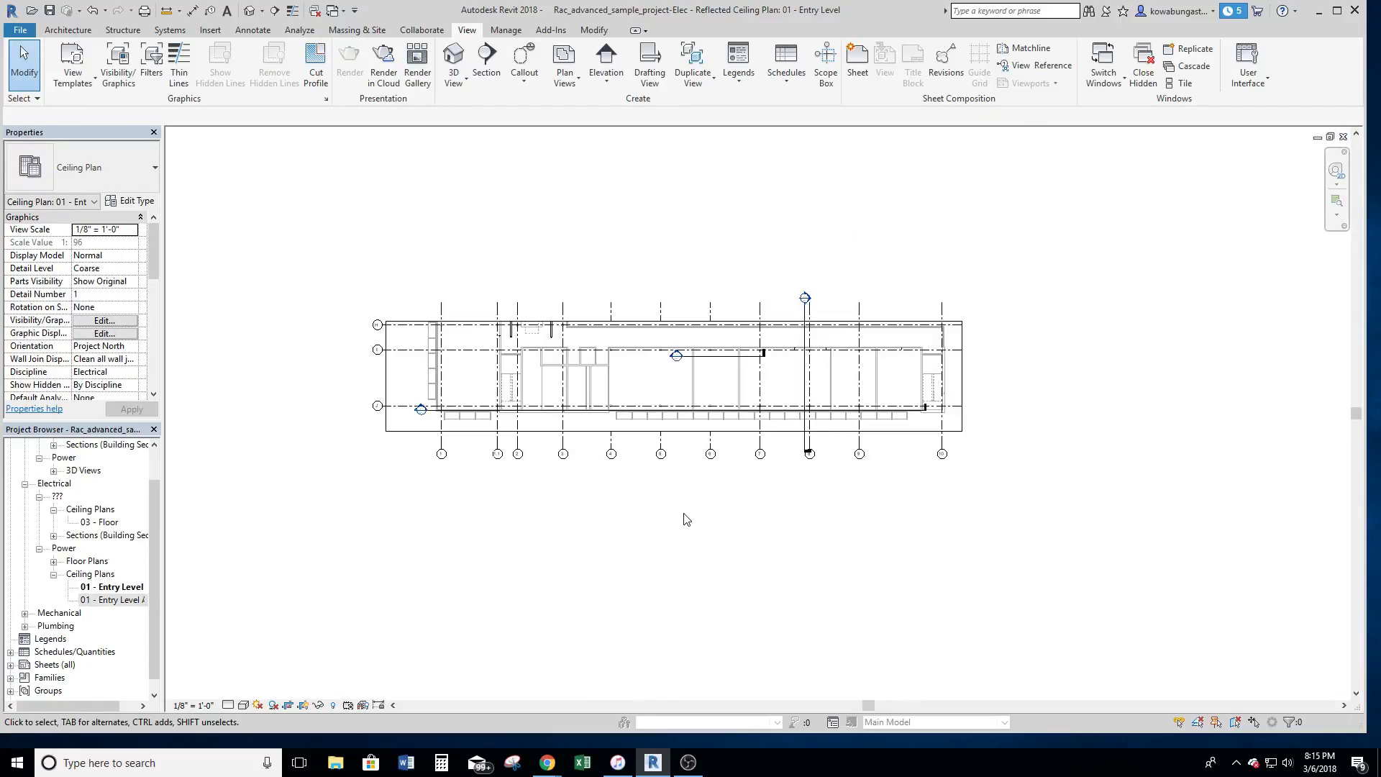
scroll(686, 519, up, 2)
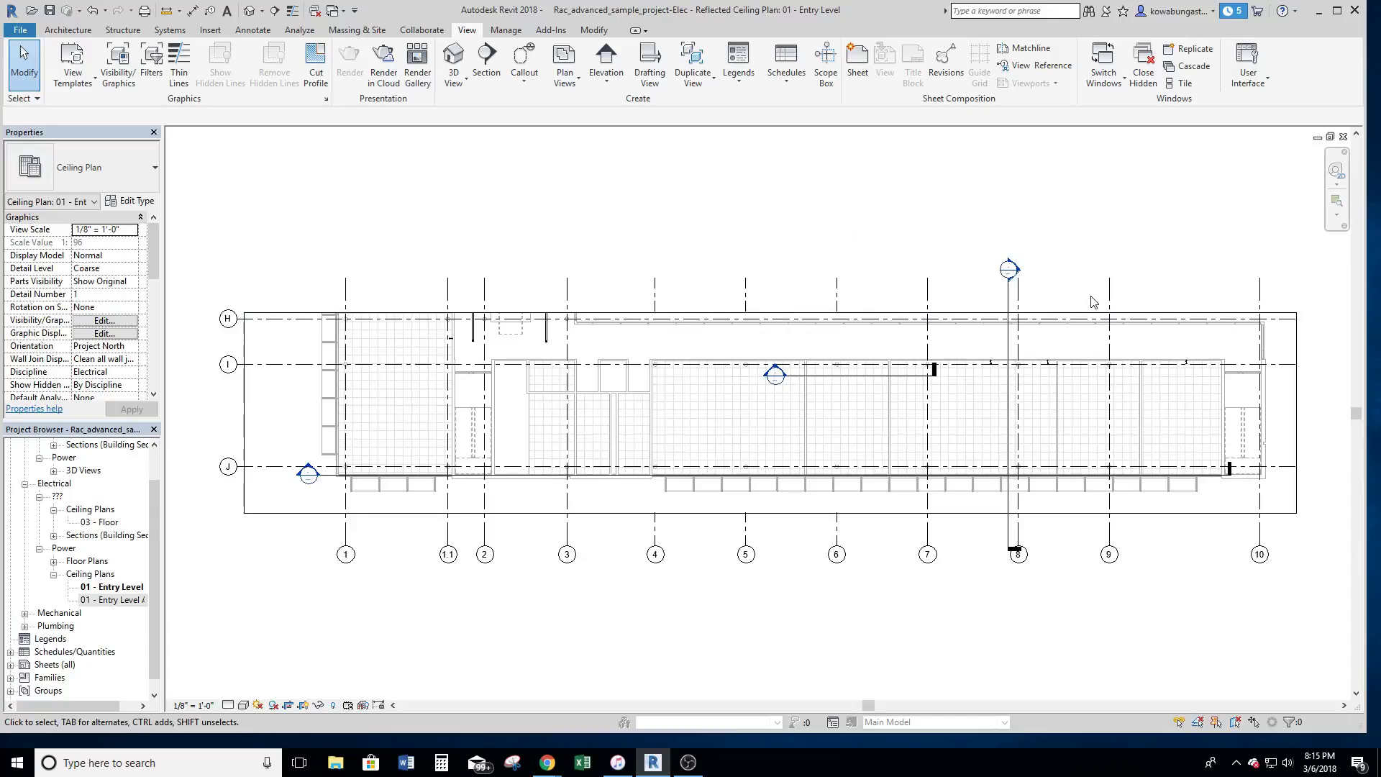
click(1343, 136)
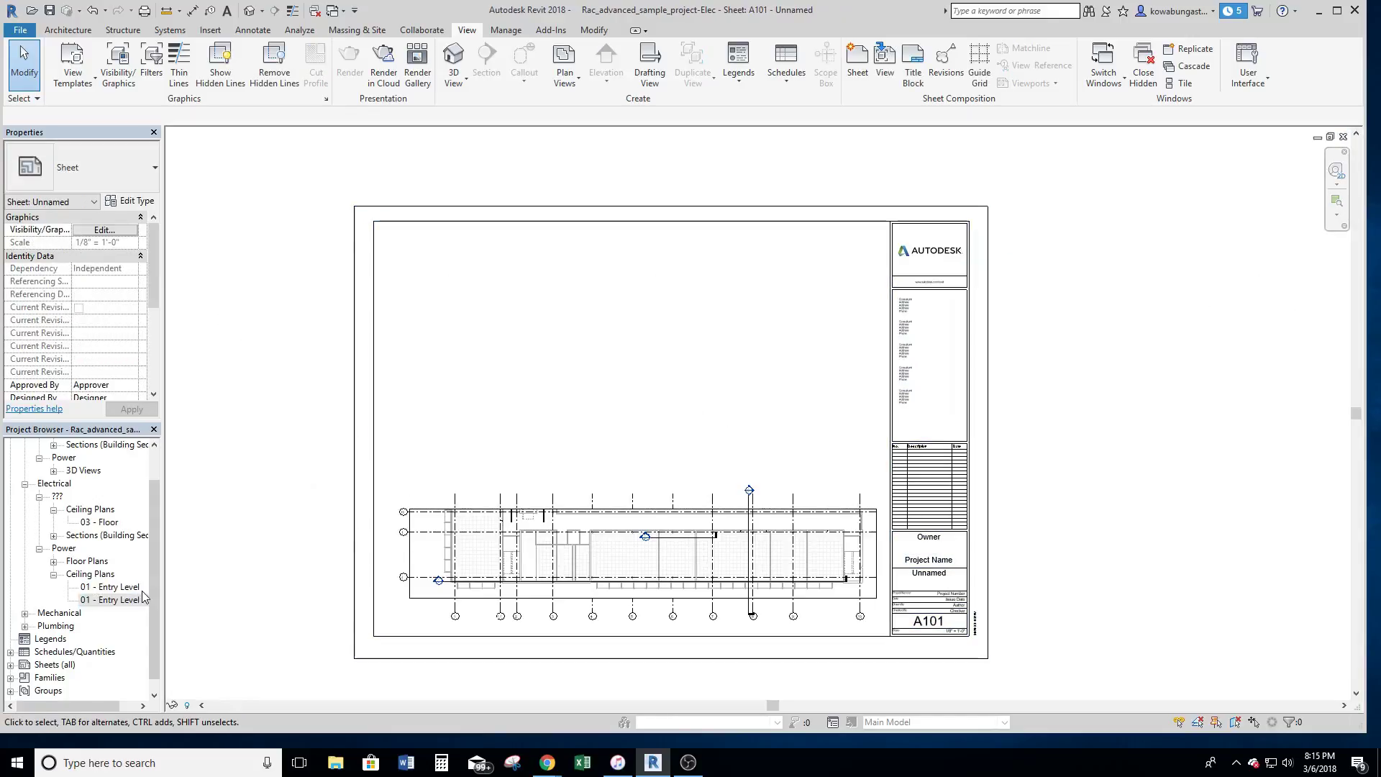
Try placing the 03 - Floor ceiling plan on sheet A101, and remove its viewport again
drag(96, 523, 533, 411)
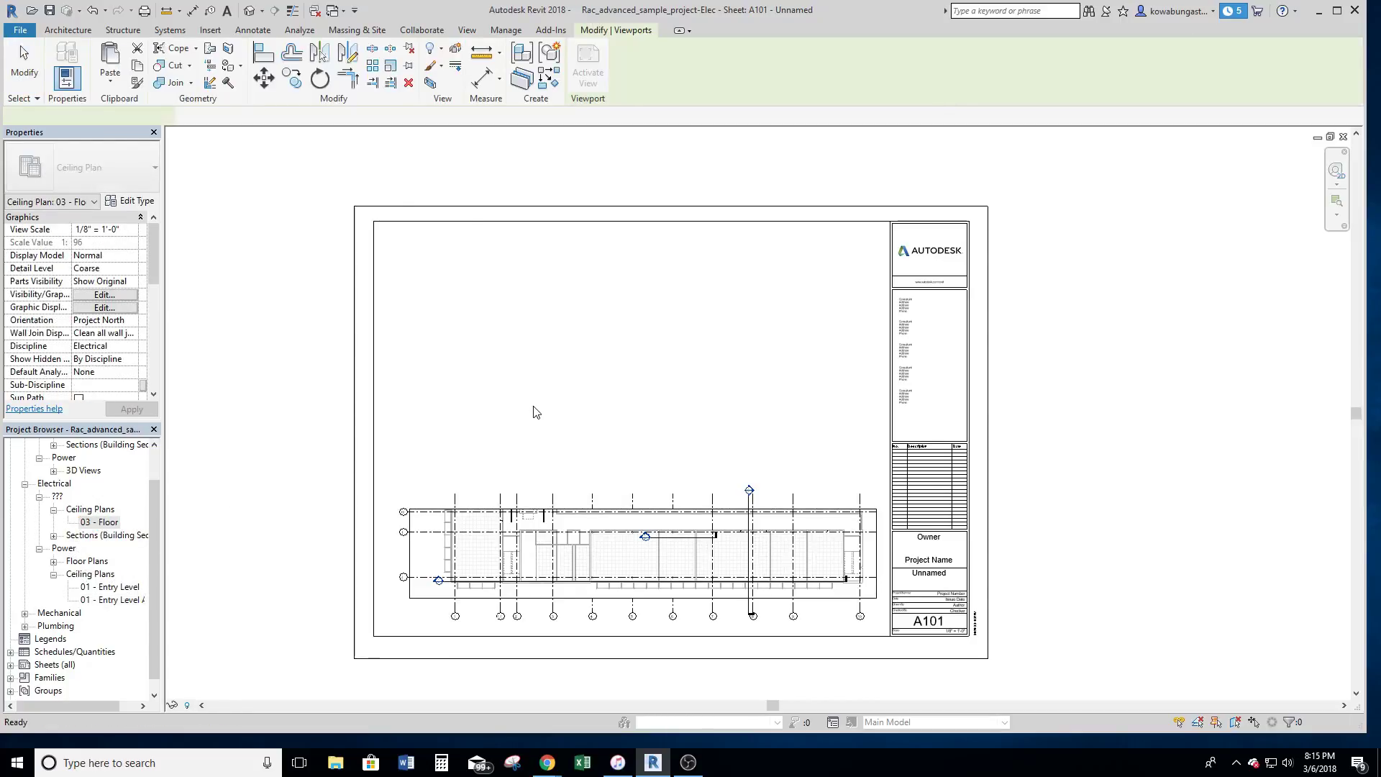
click(533, 408)
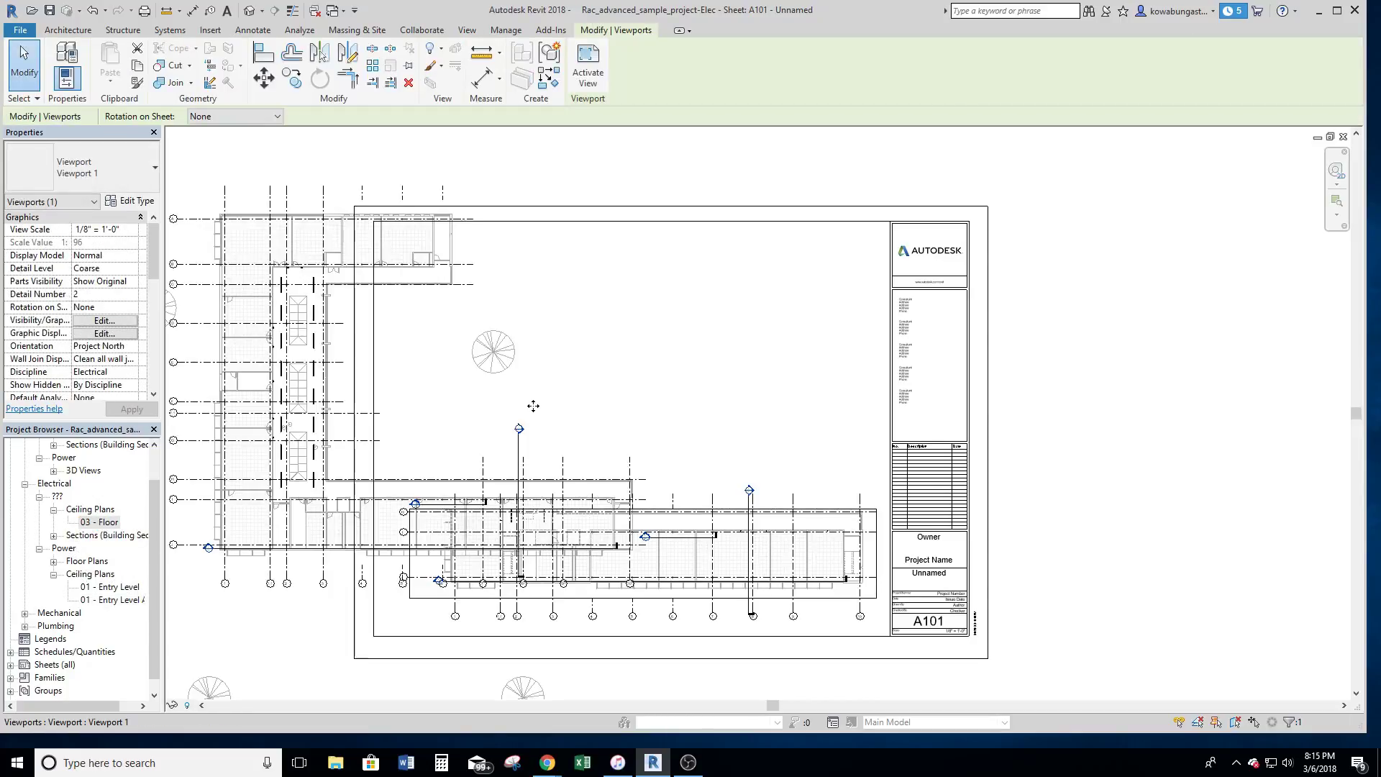
click(269, 363)
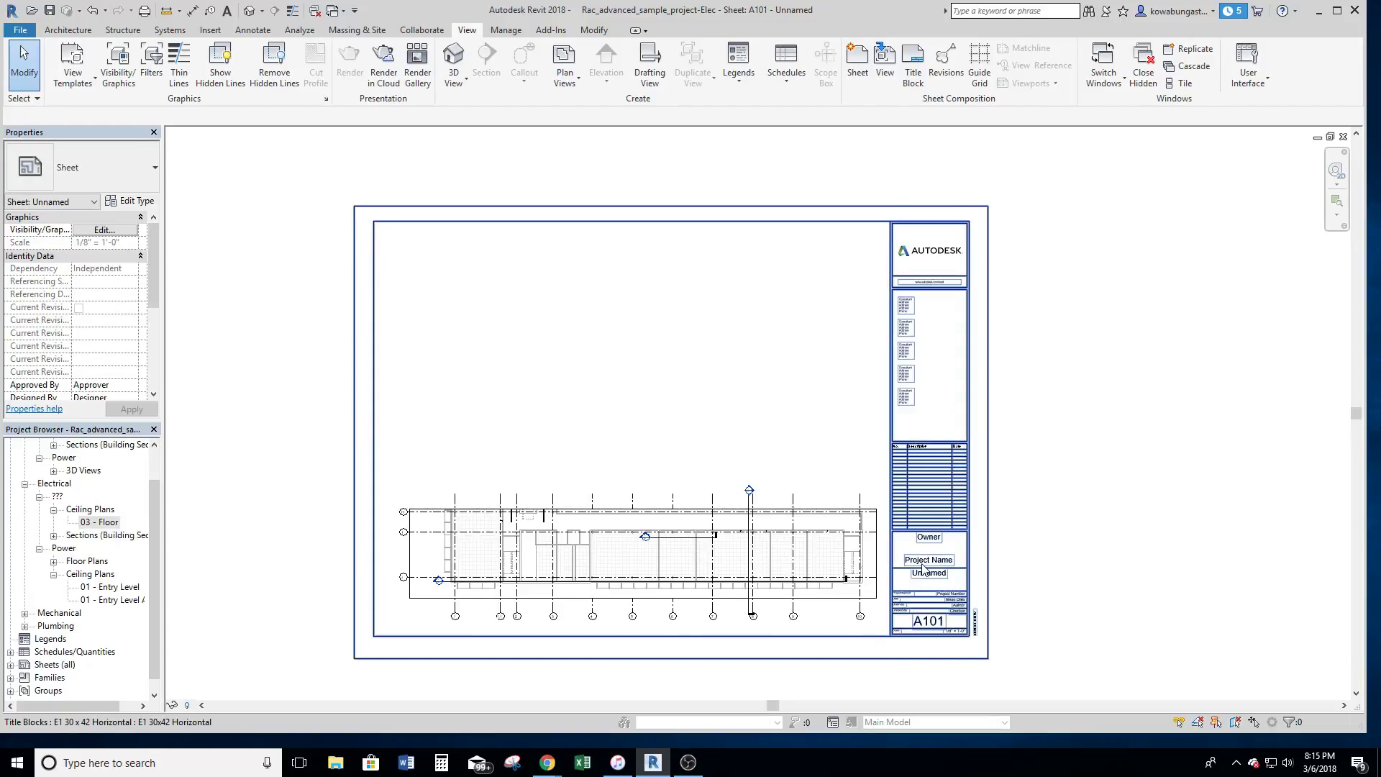
Set the project name in the sheet's title block to Template Project
scroll(924, 568, up, 5)
click(958, 546)
click(959, 547)
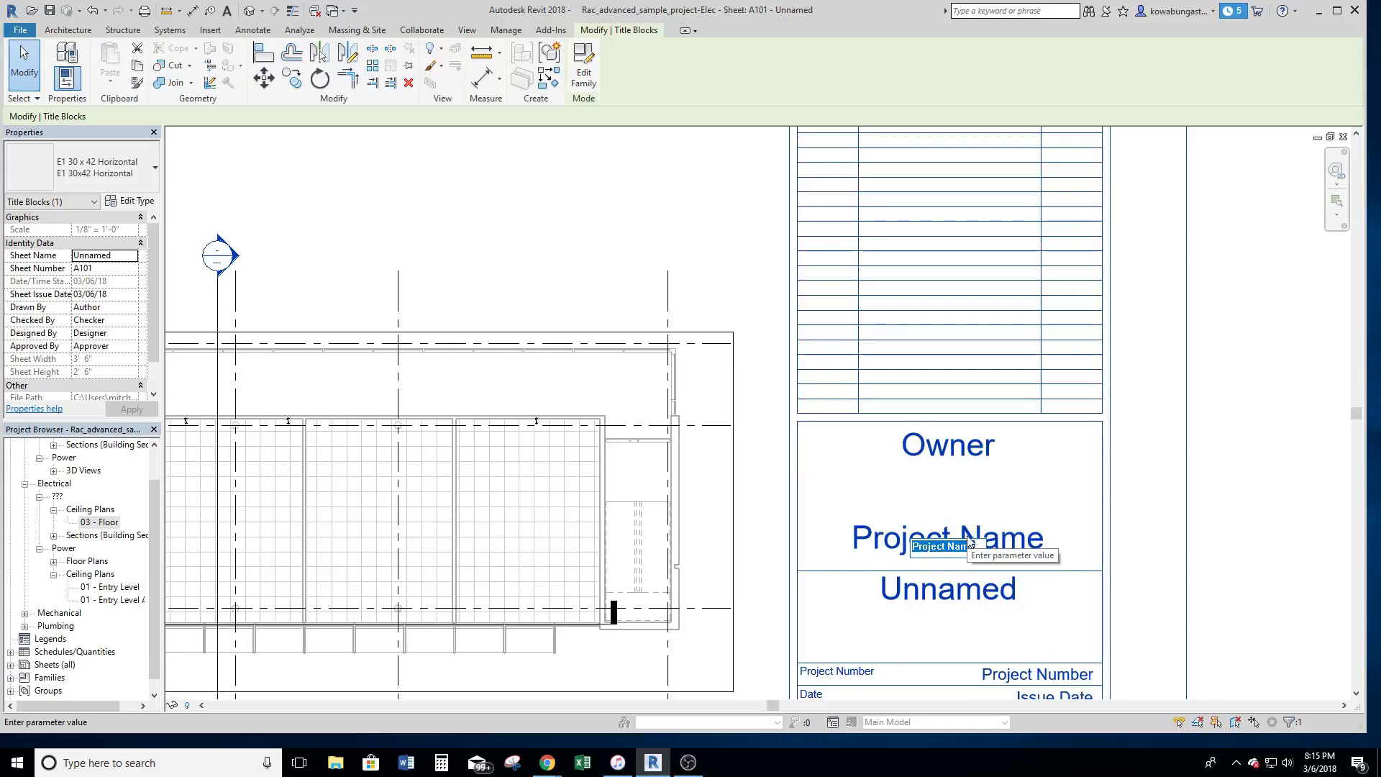
text(Template)
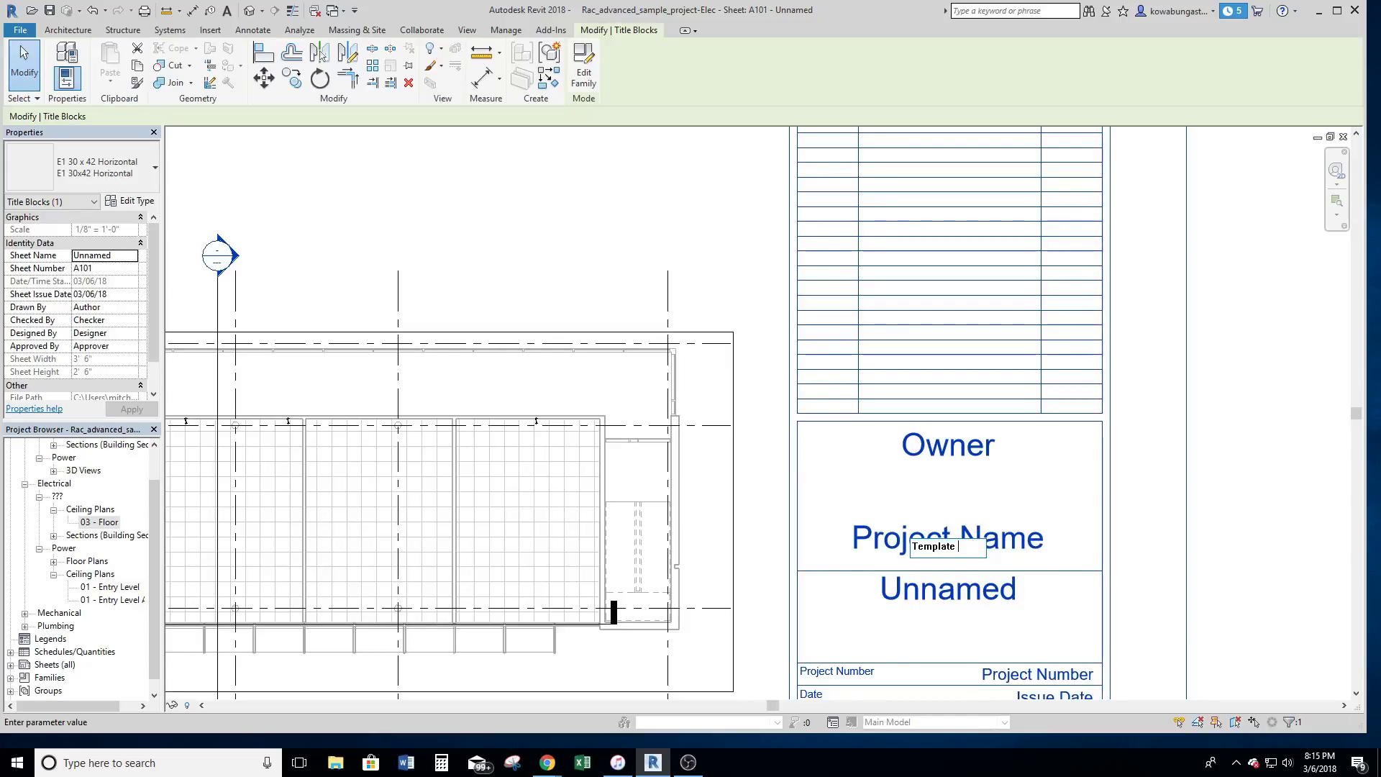
text( Project)
key(Return)
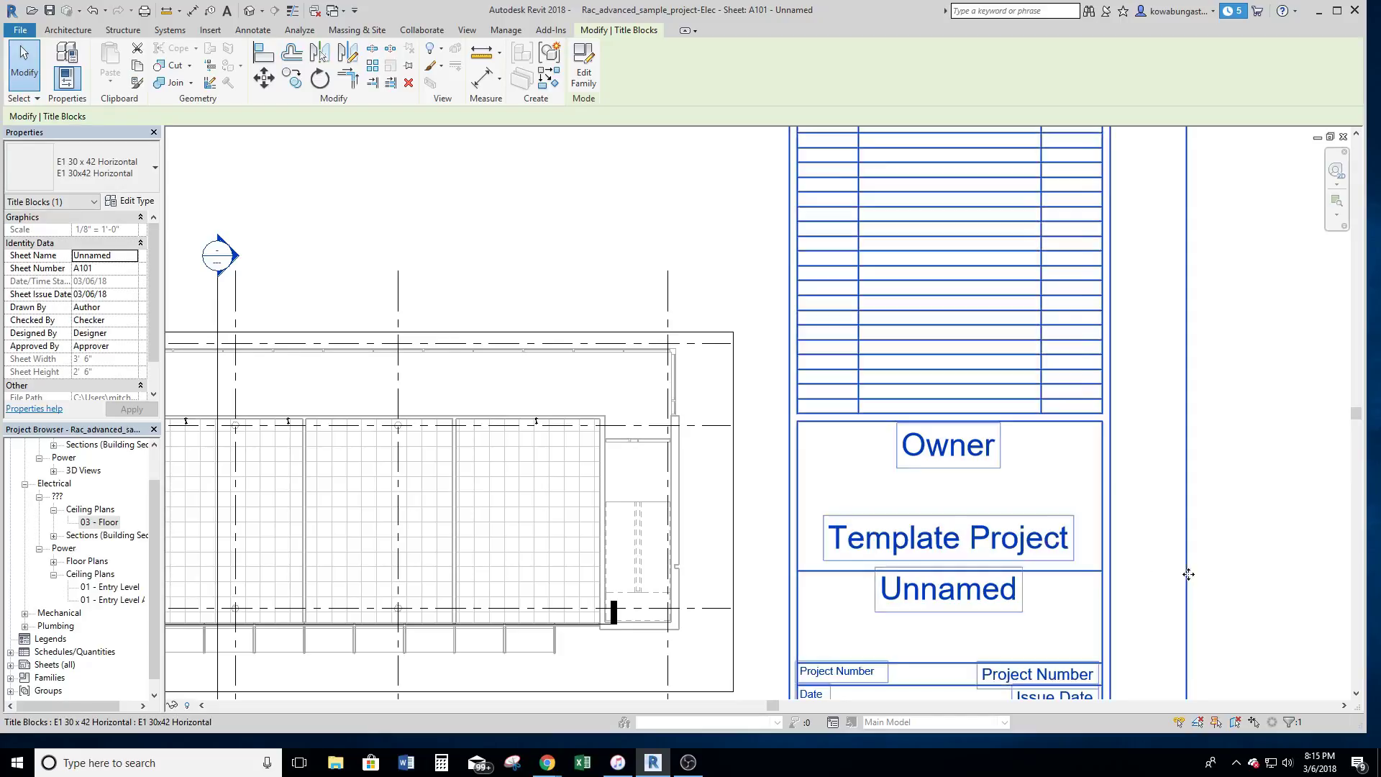
Set the sheet name in the title block to E101
click(964, 604)
text(E)
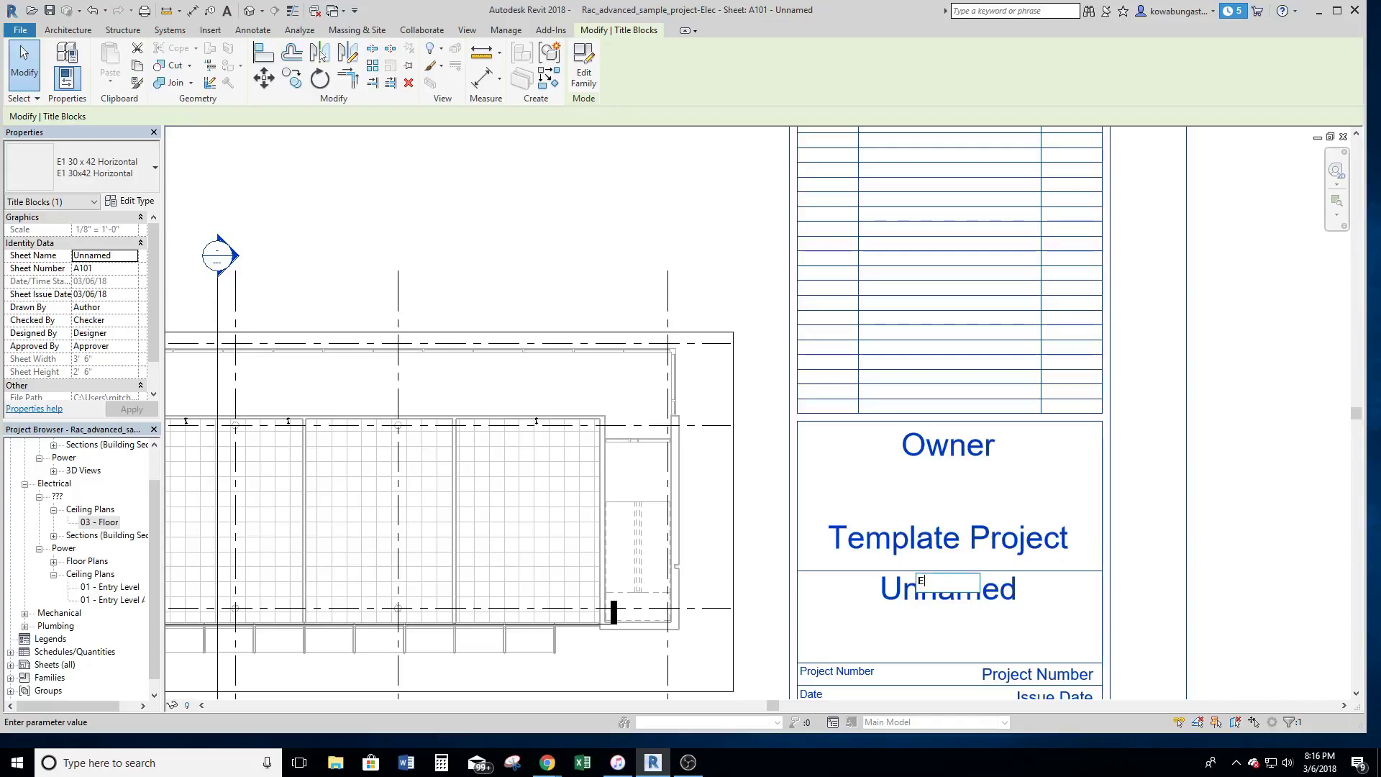
text(101)
click(1255, 558)
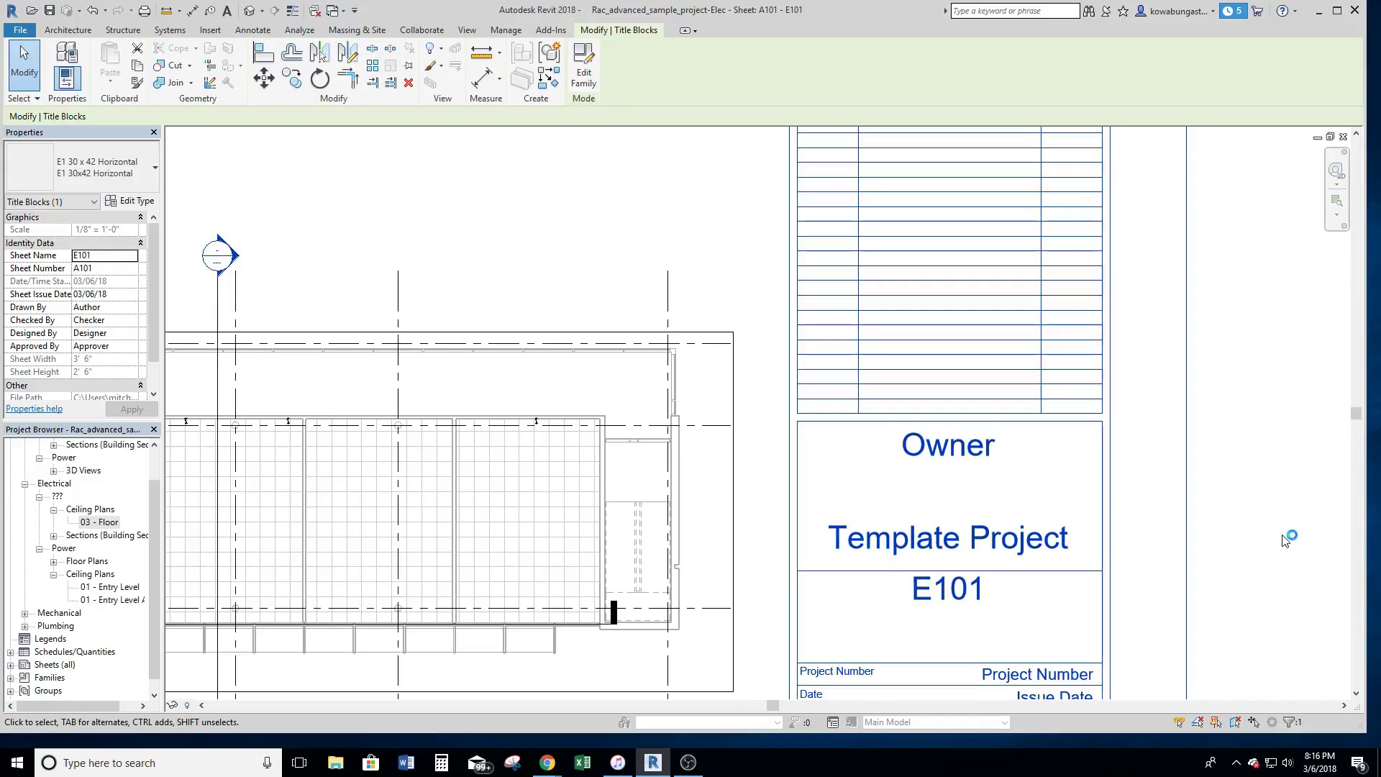
Set the owner in the title block to AutoDesk
click(949, 460)
click(942, 440)
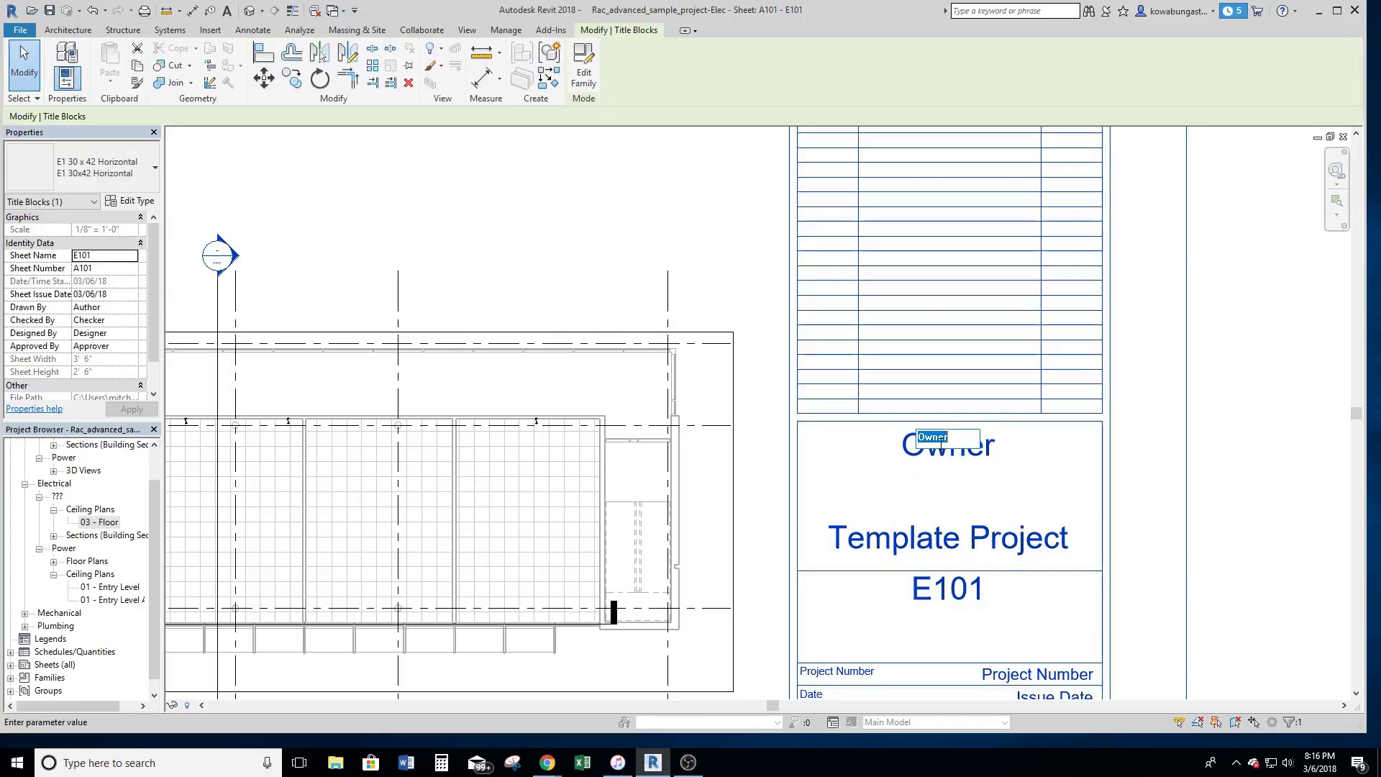
text(AutoDesk)
click(1217, 480)
Set the project number in the title block to 2018.001
scroll(1114, 538, down, 1)
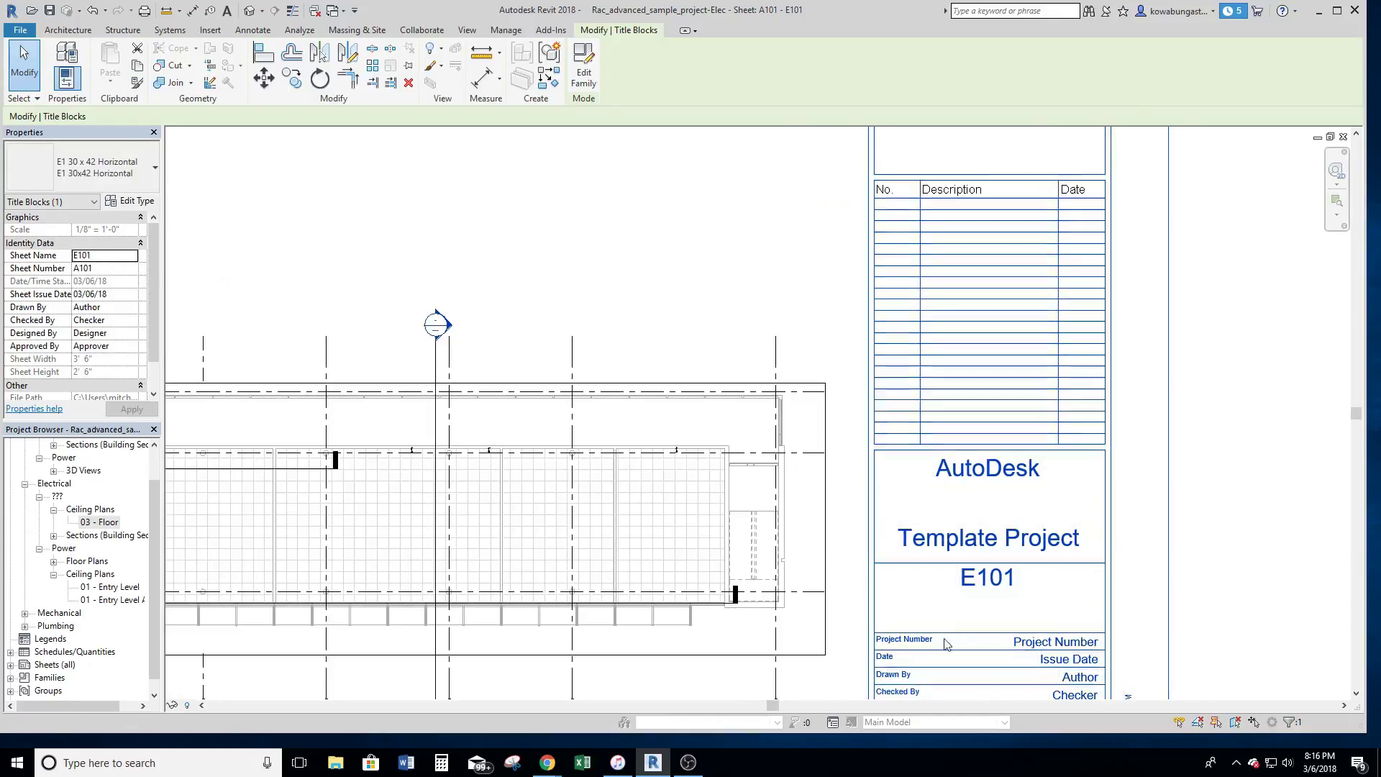
click(1043, 641)
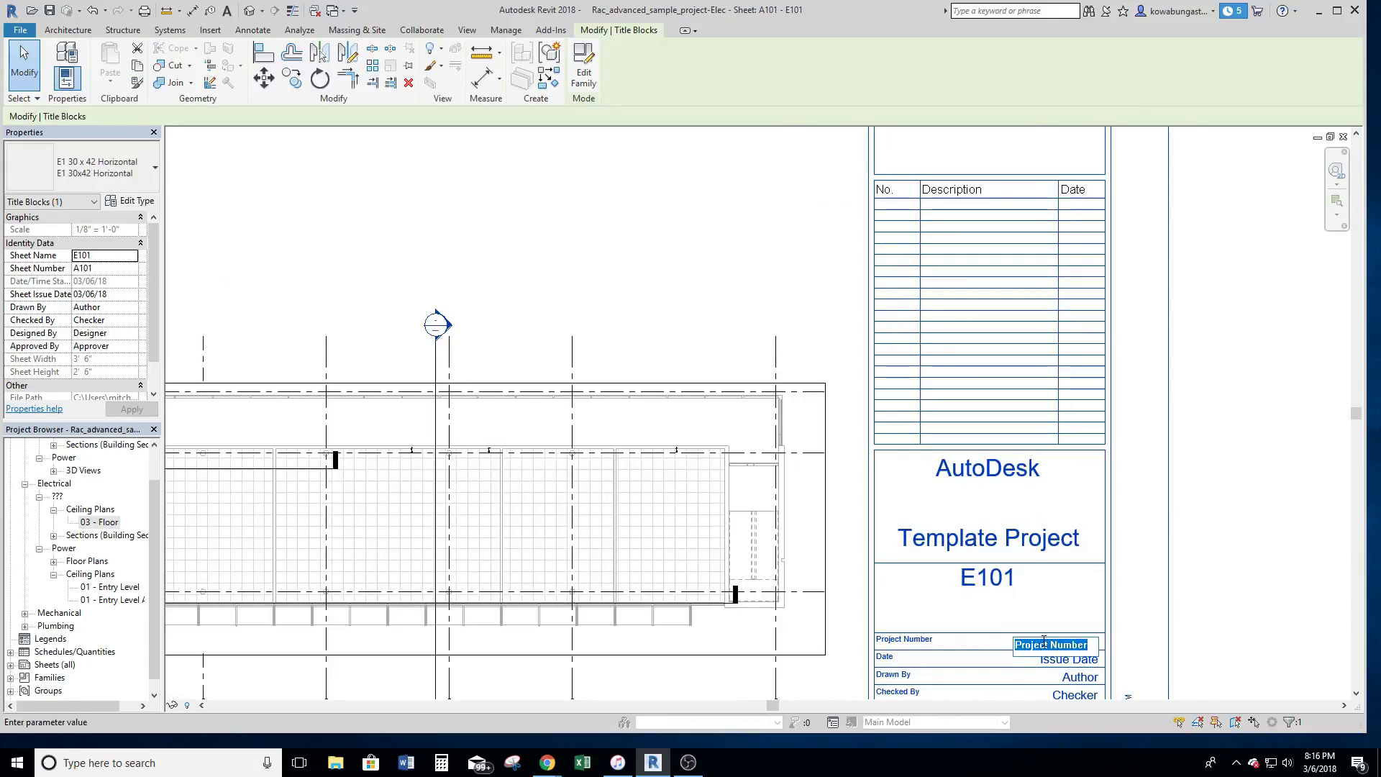
text(2018.001)
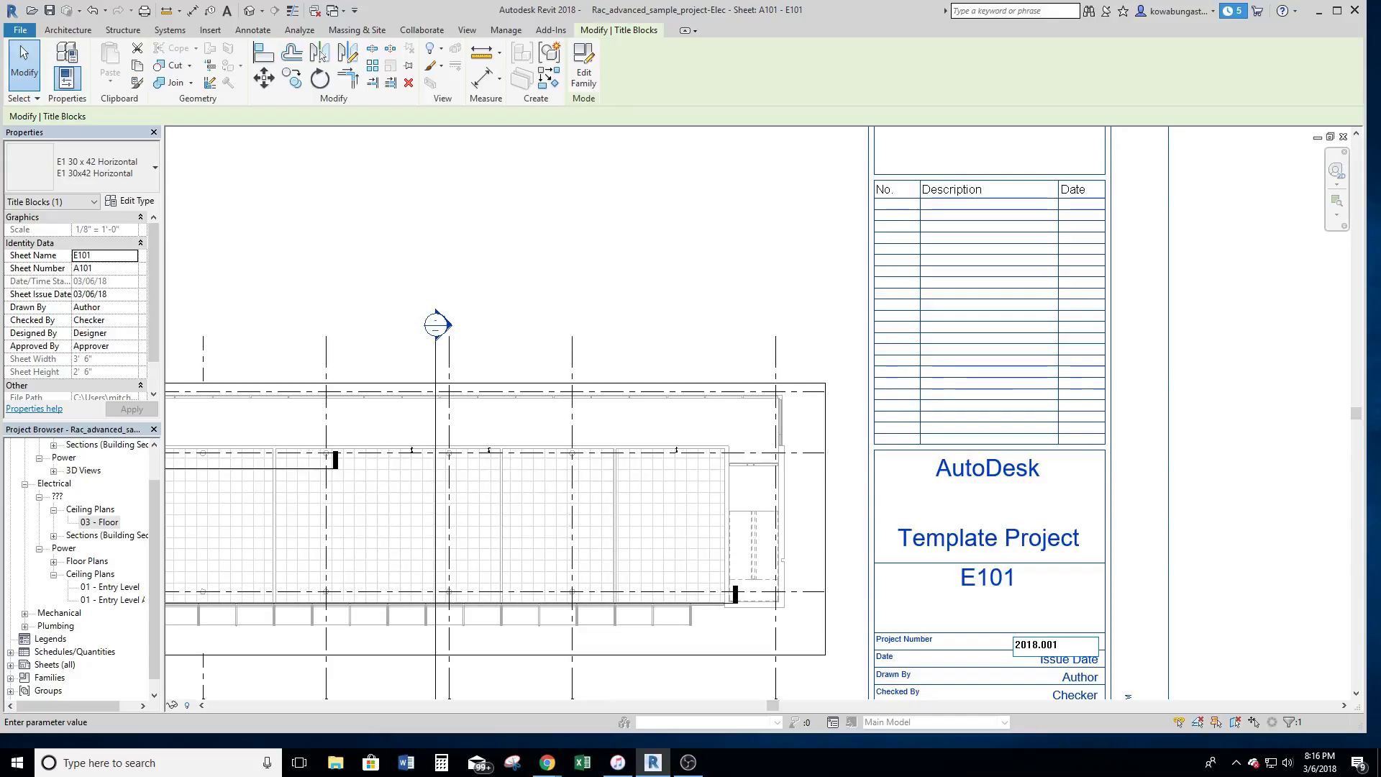
key(Return)
Set the issue date in the title block to 3.6.2018
middle_drag(1085, 569, 1085, 485)
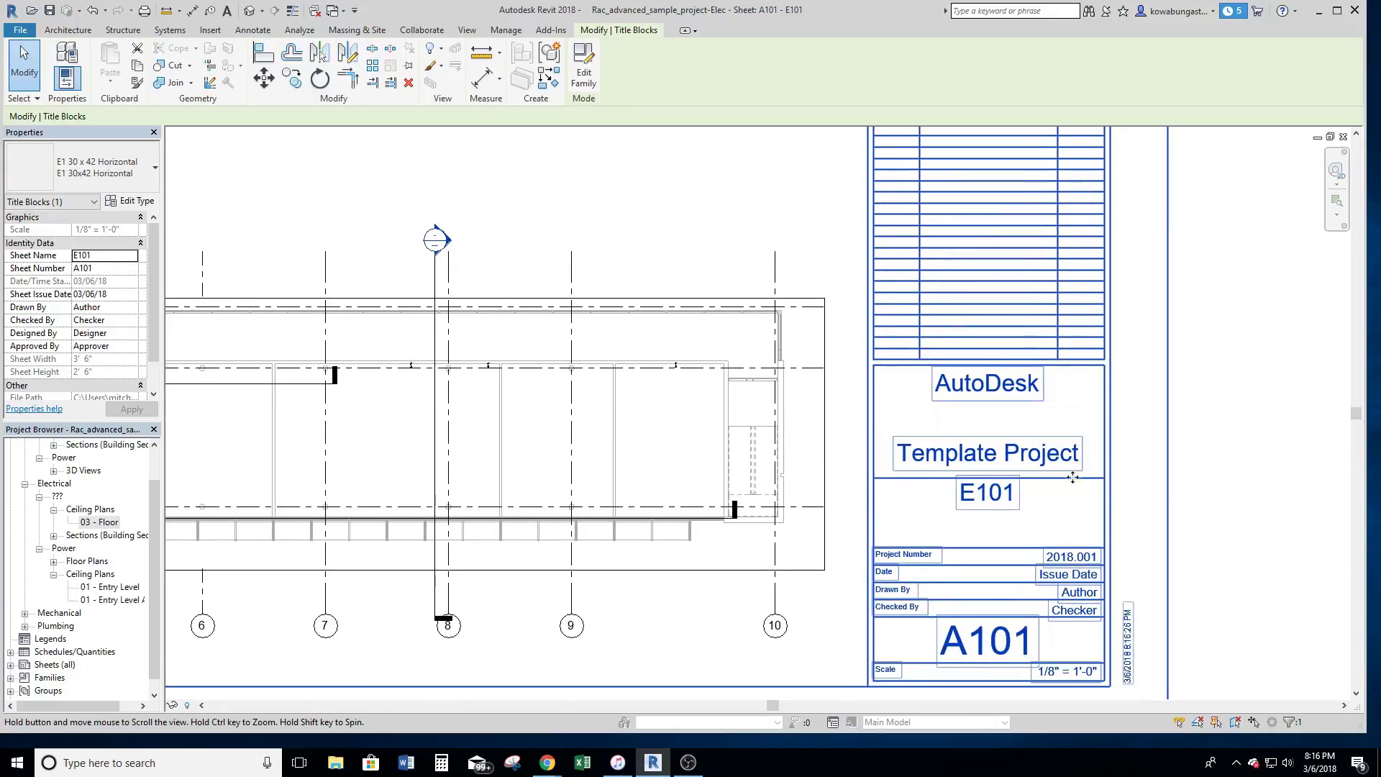
click(1065, 575)
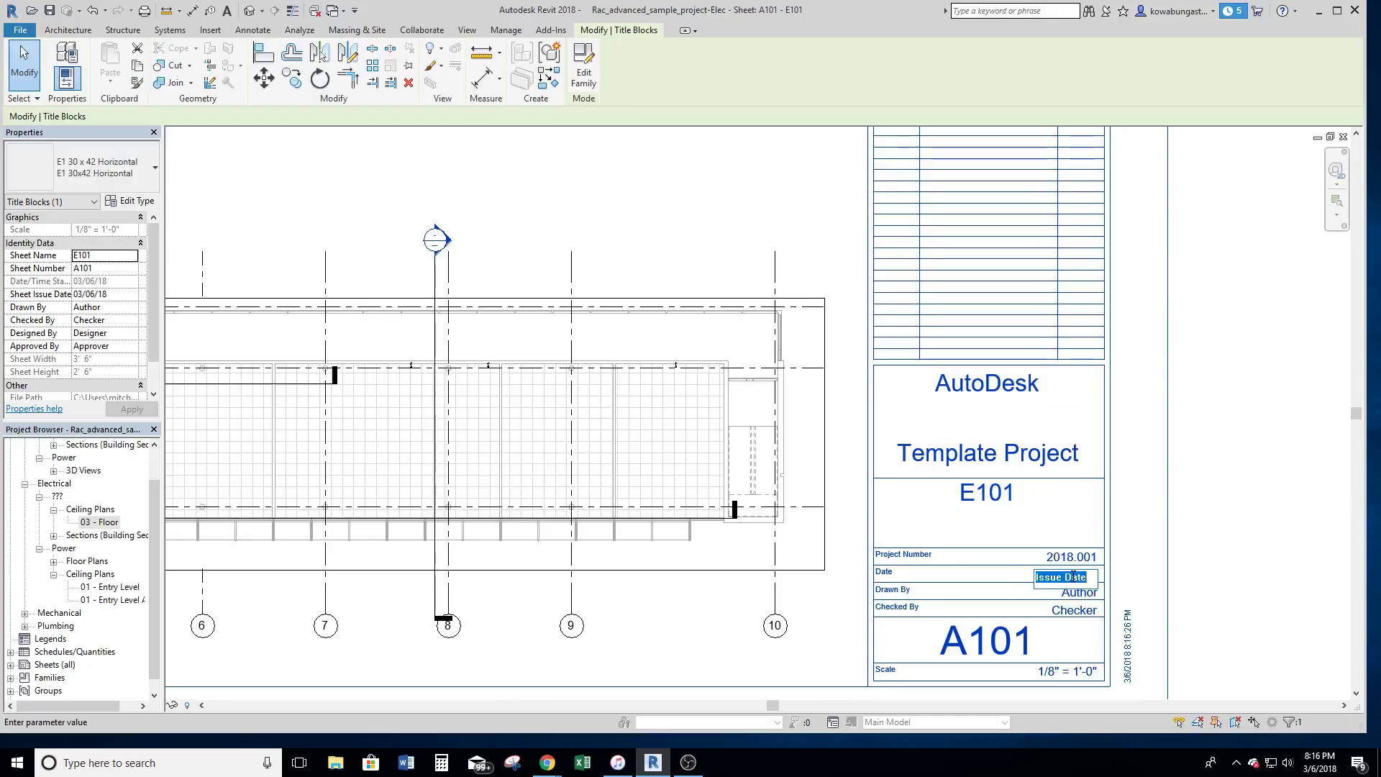
text(3.6.2018)
key(Return)
Set the title block's Drawn By field to DAM and its Checked By field to ADK
click(1065, 594)
text(DAM)
key(Return)
click(1072, 611)
text(ADK)
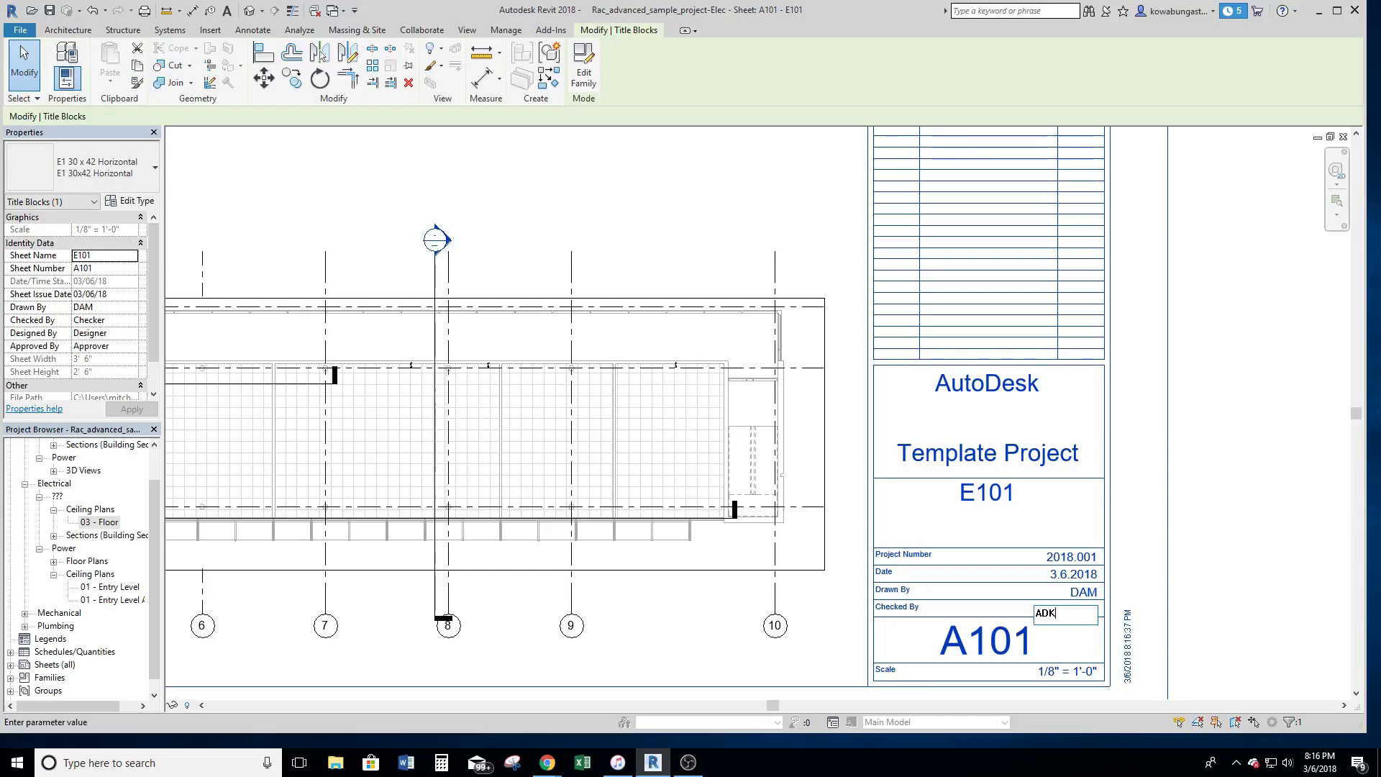
key(Return)
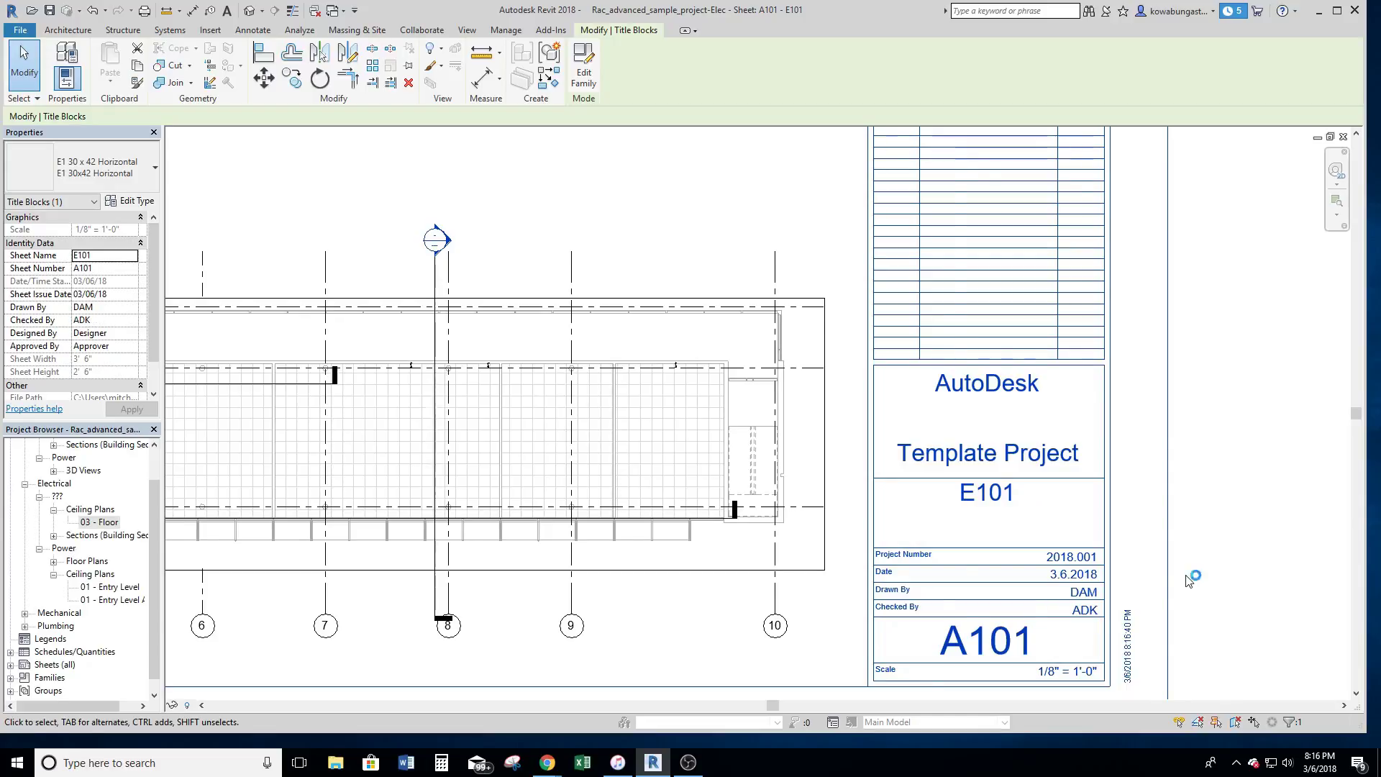
scroll(1236, 470, down, 1)
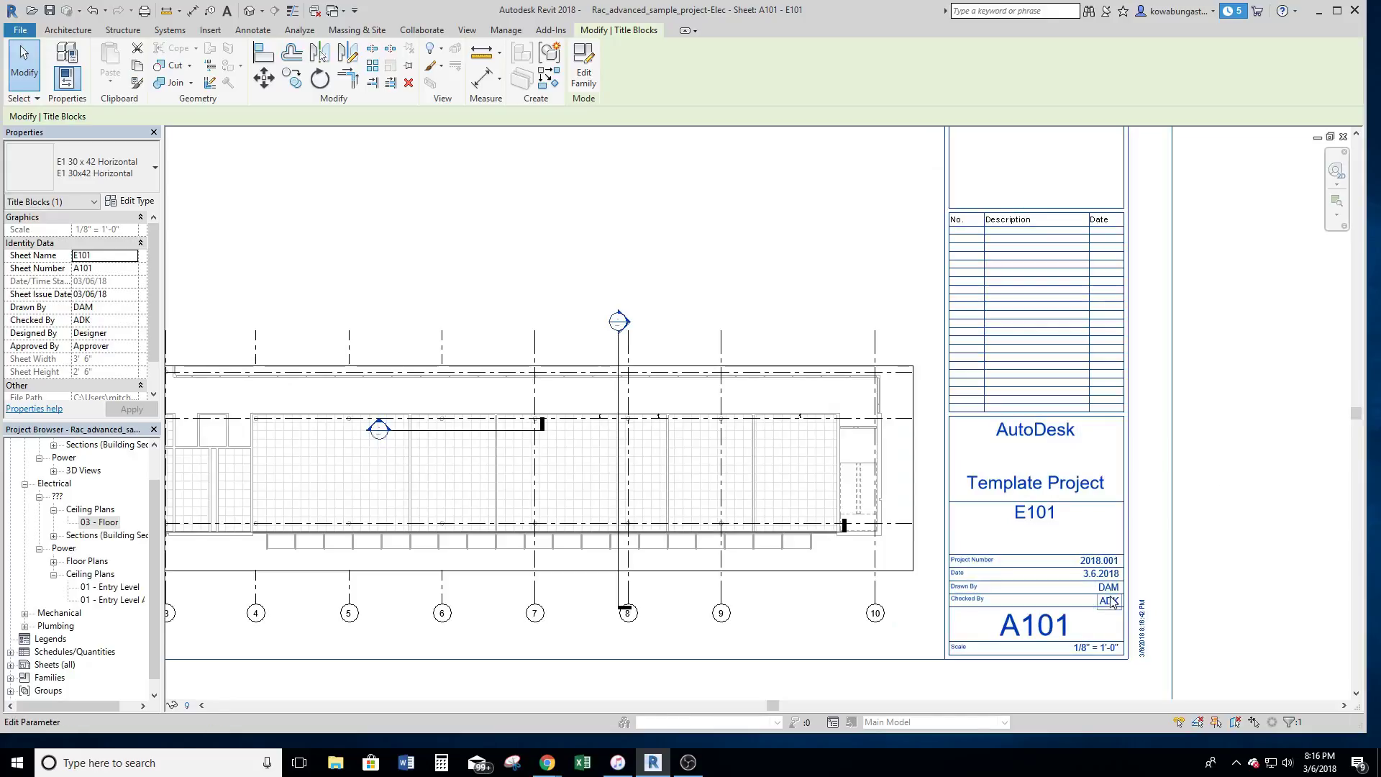
Create a new sheet with the default E1 30 x 42 Horizontal title block
scroll(1247, 481, down, 1)
scroll(1247, 480, down, 1)
key(Escape)
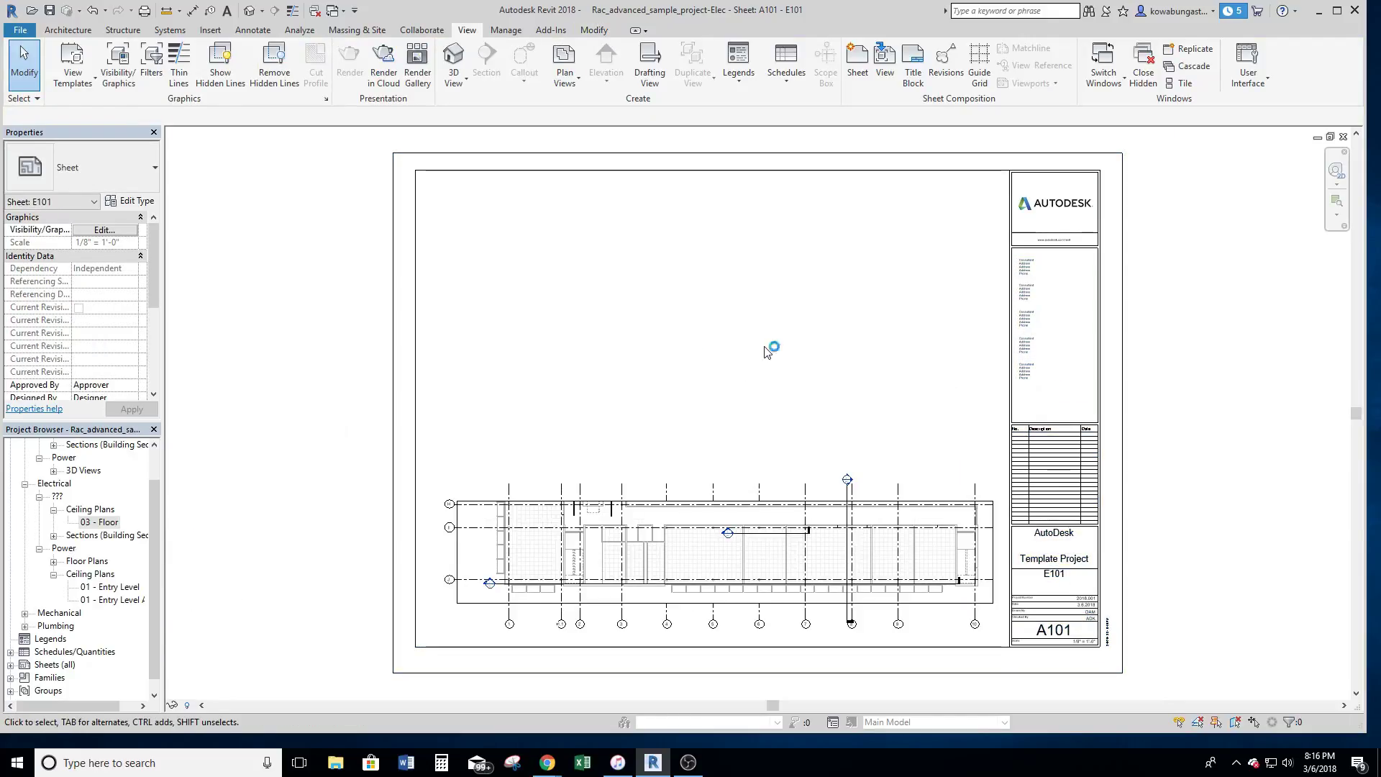
click(850, 72)
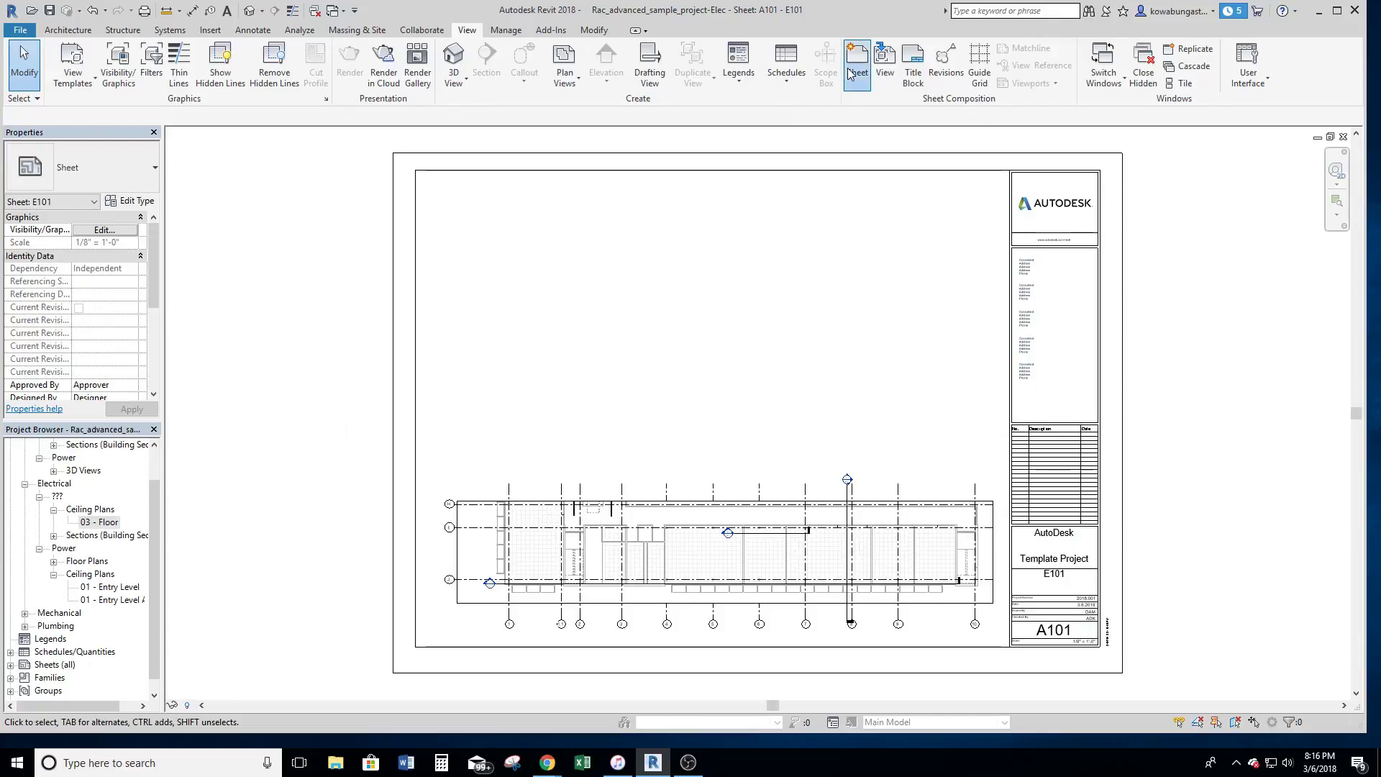
click(726, 536)
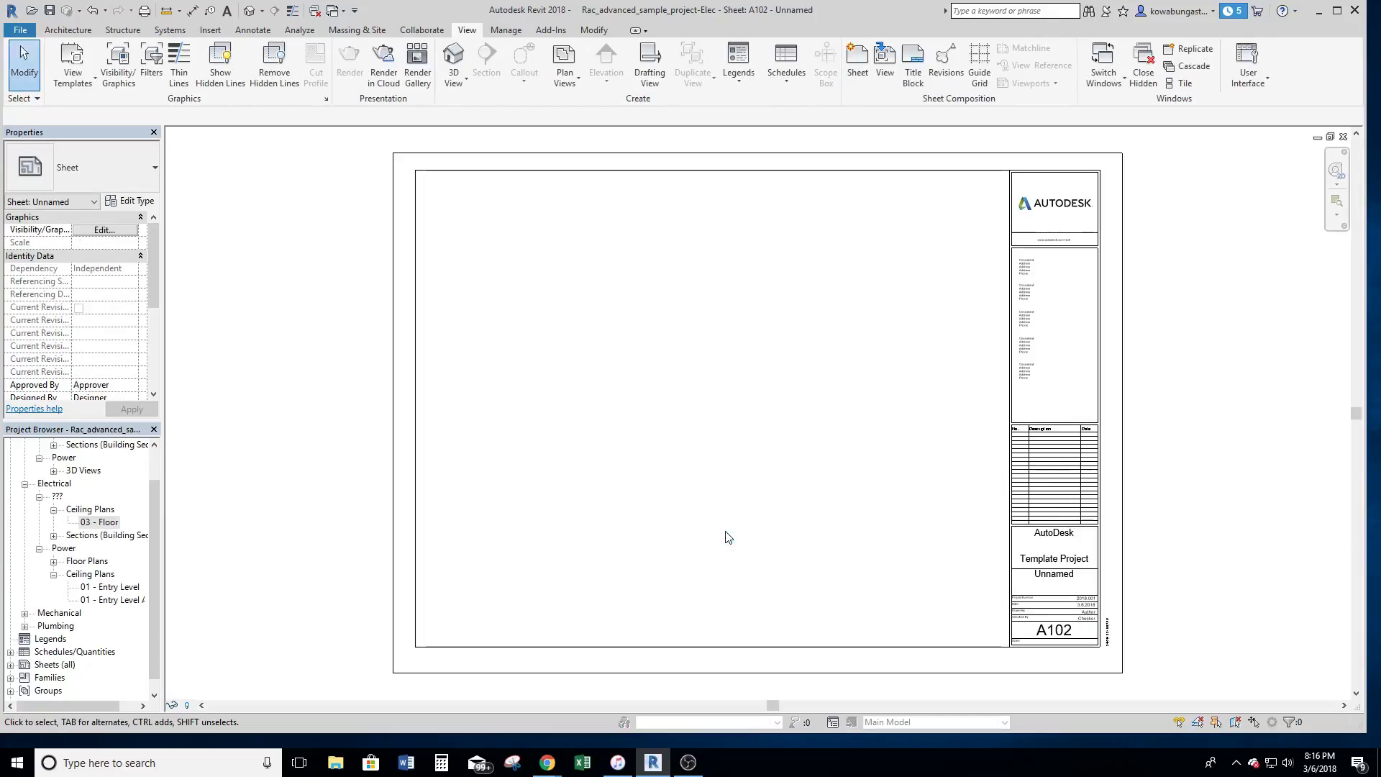
Set the new sheet's number to E102 in its title block
scroll(1031, 547, up, 4)
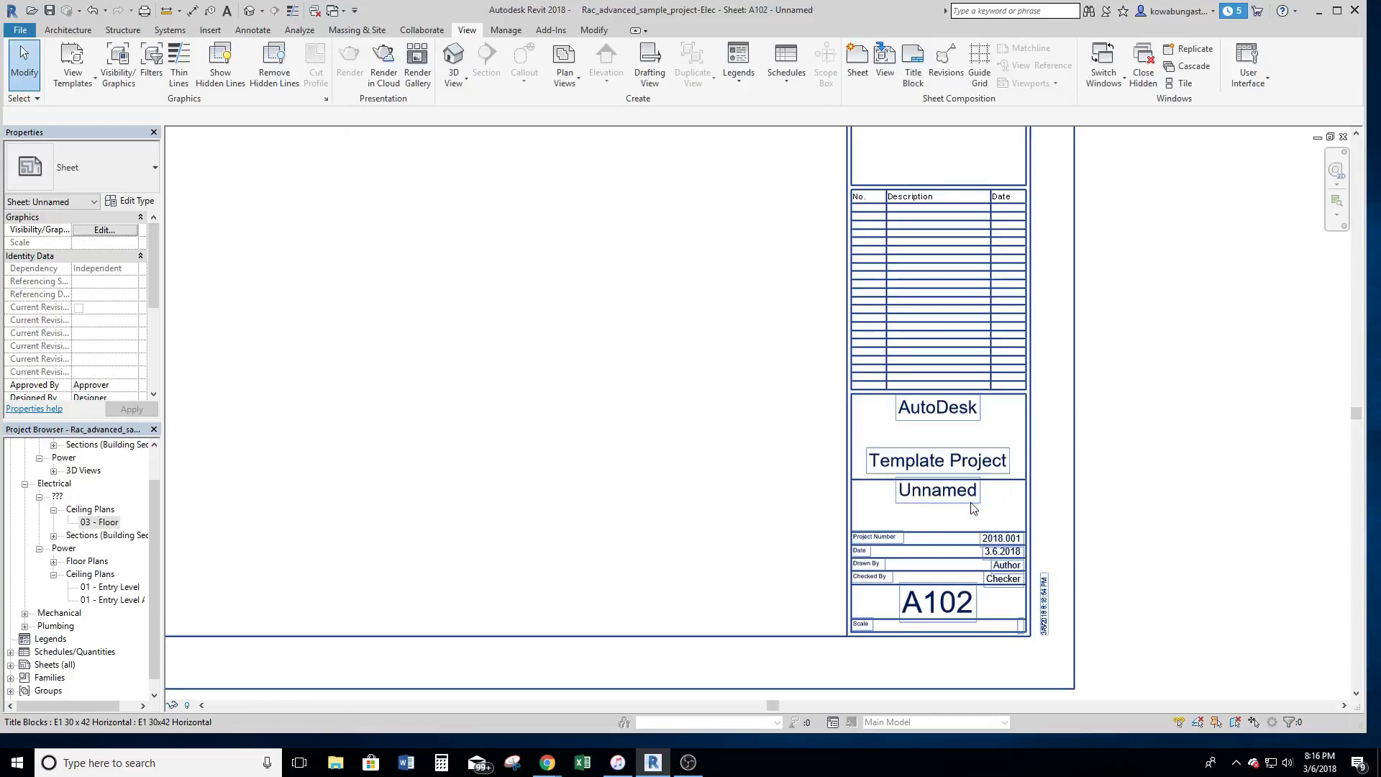
scroll(897, 437, up, 2)
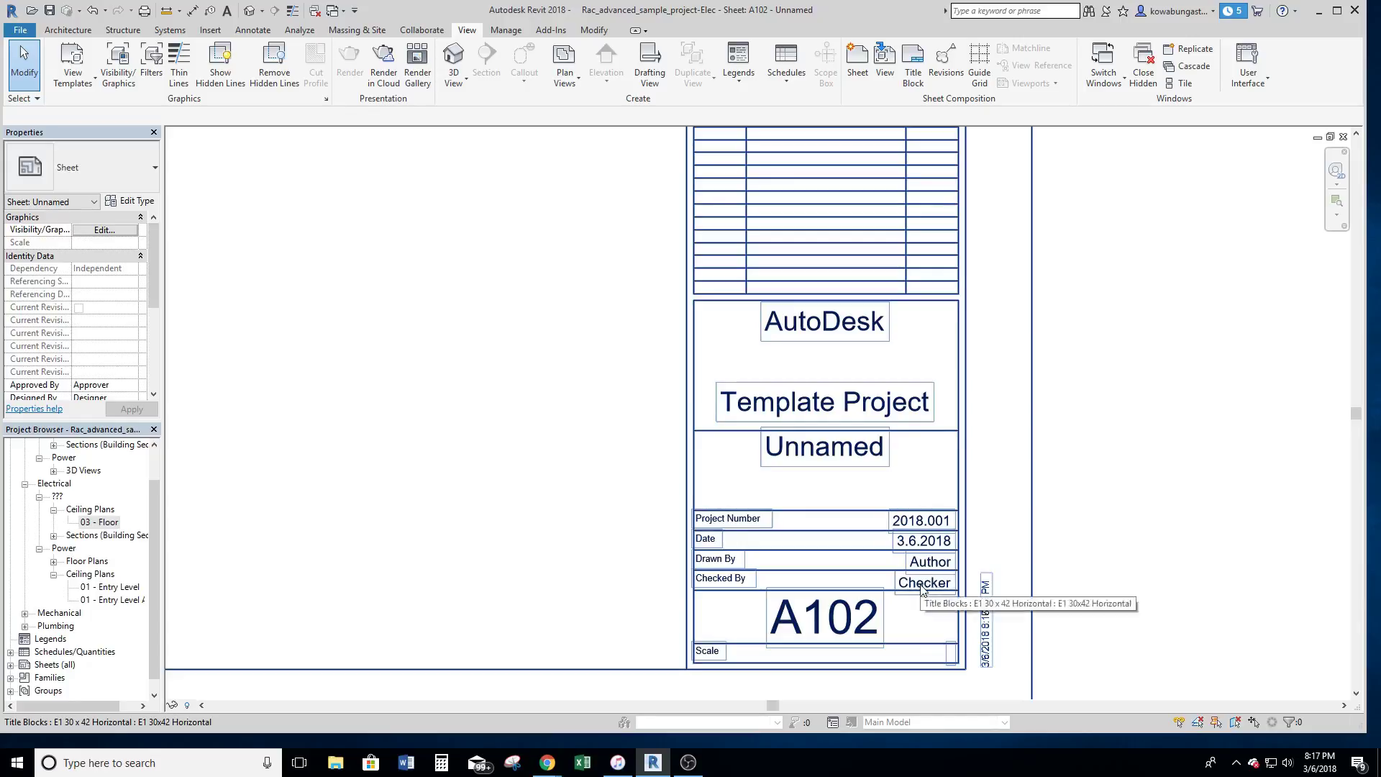
click(915, 623)
scroll(840, 625, down, 3)
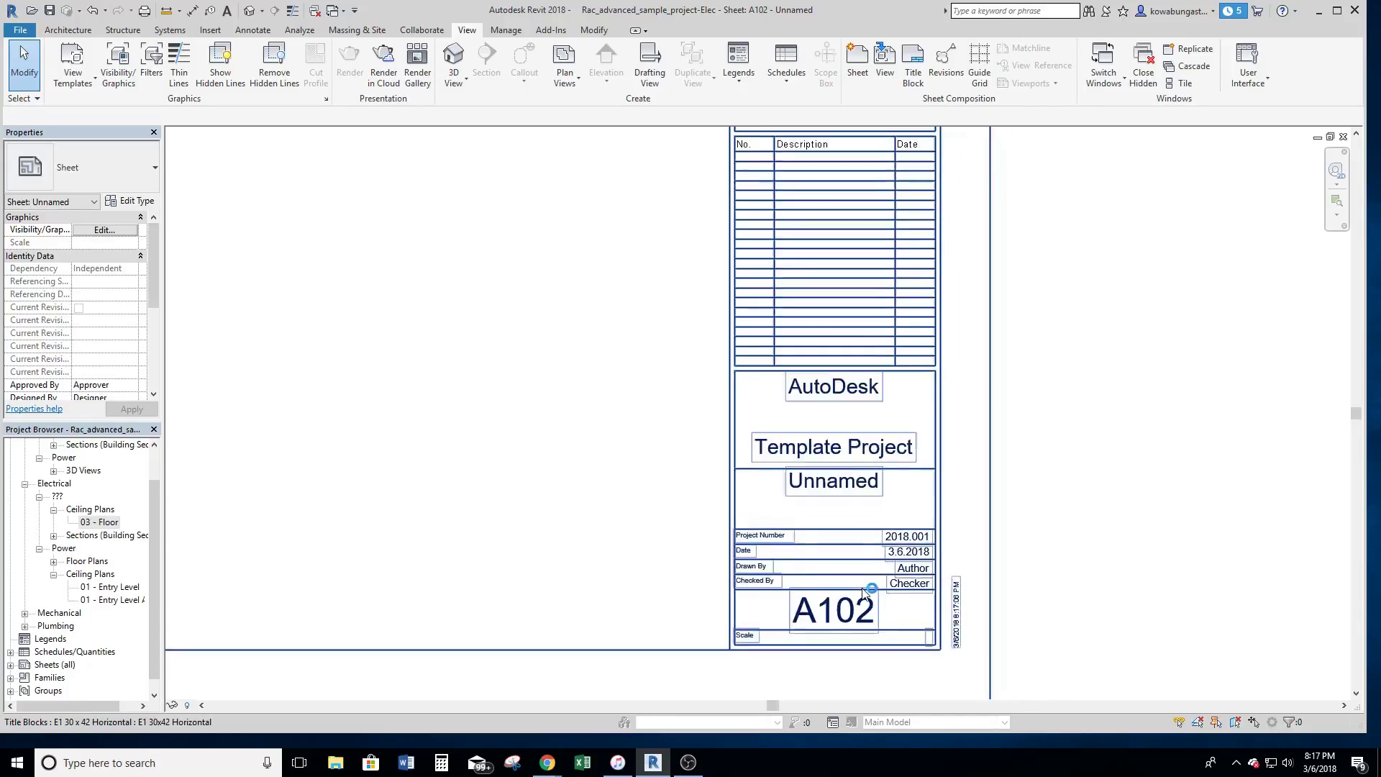
scroll(841, 625, up, 3)
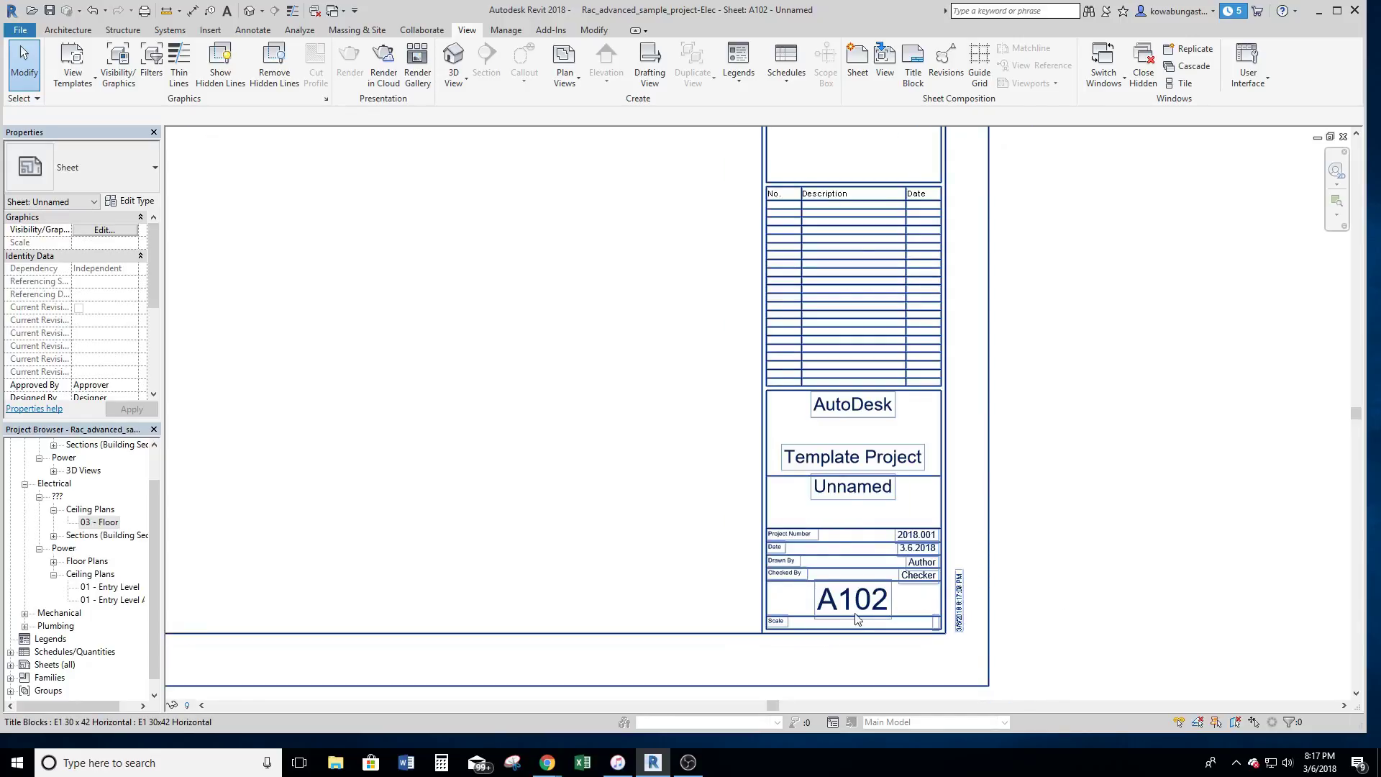
click(856, 599)
click(851, 599)
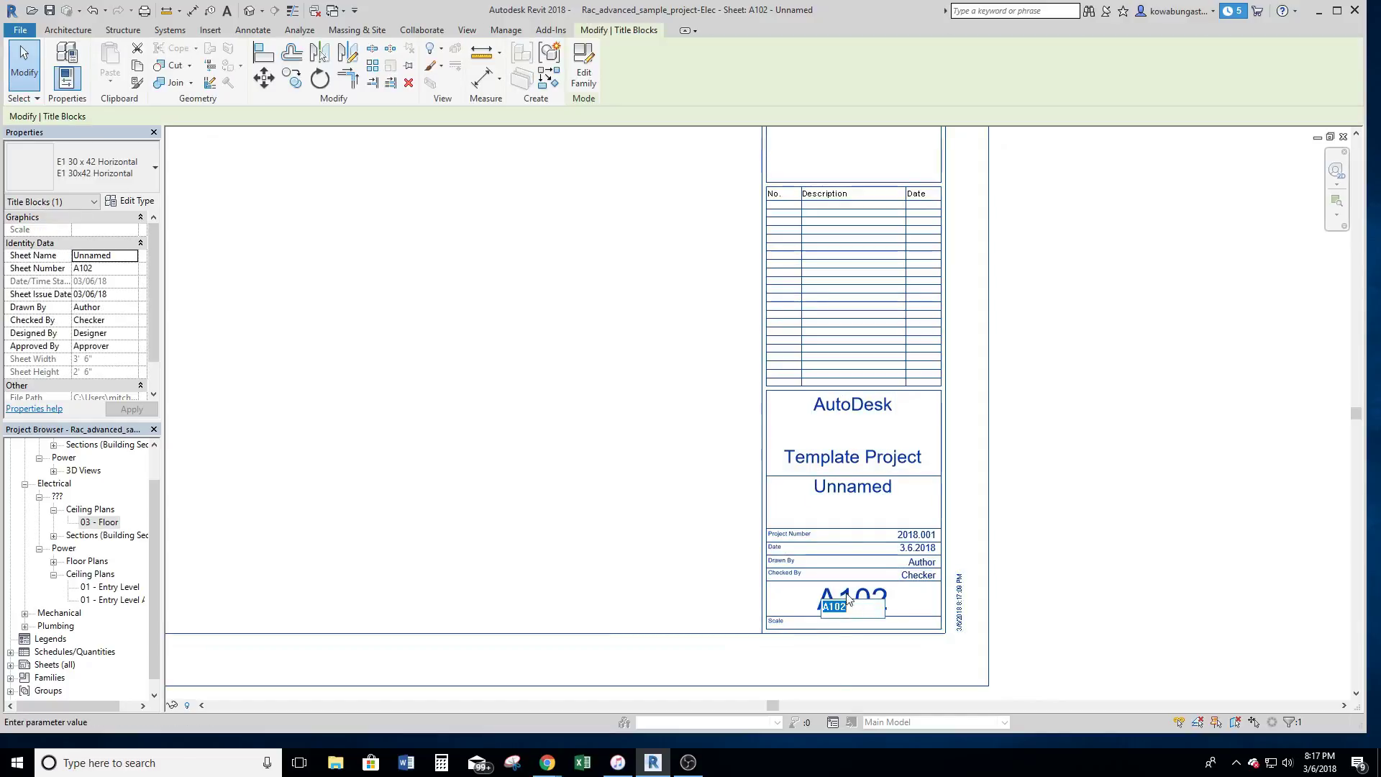
text(E102)
key(Return)
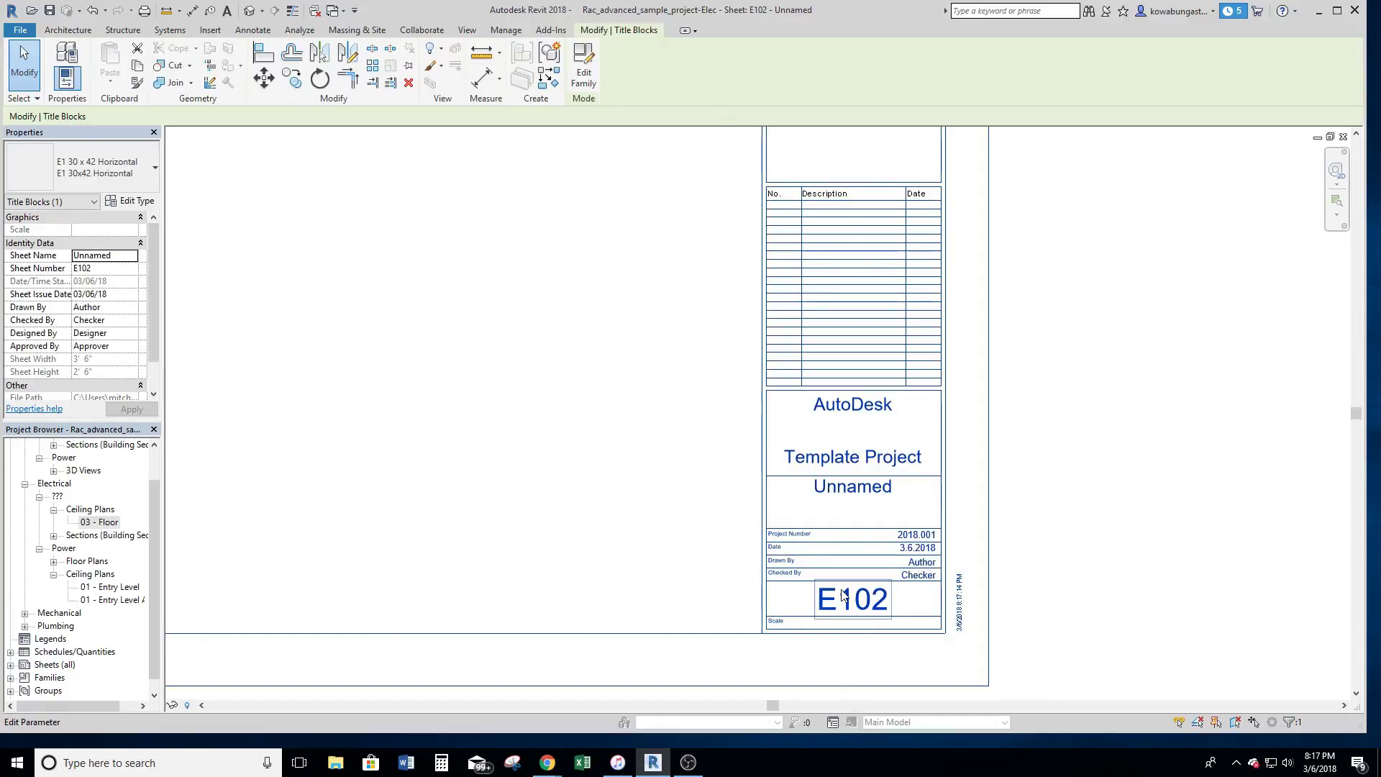
key(Escape)
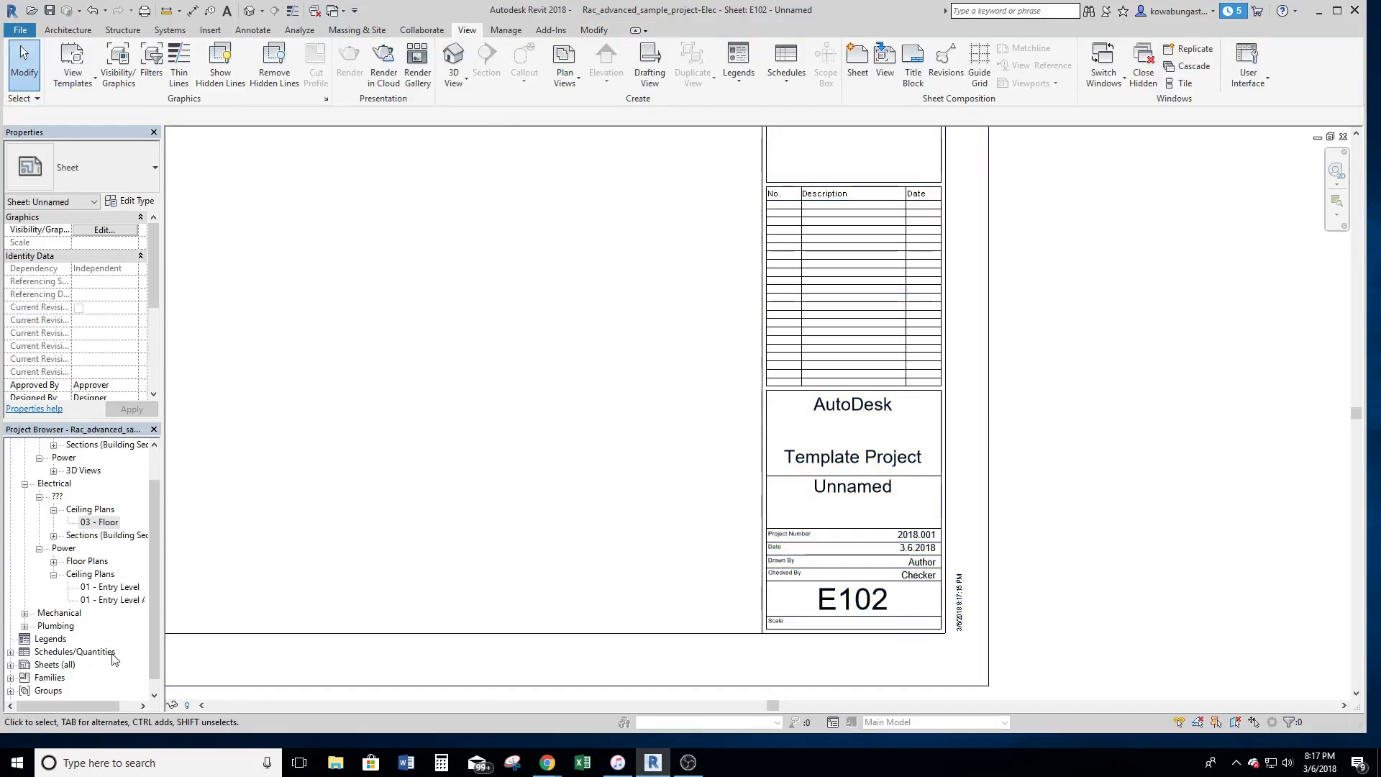
Renumber sheet A101 as E101 and name it CEILING PLAN AREA A
click(11, 664)
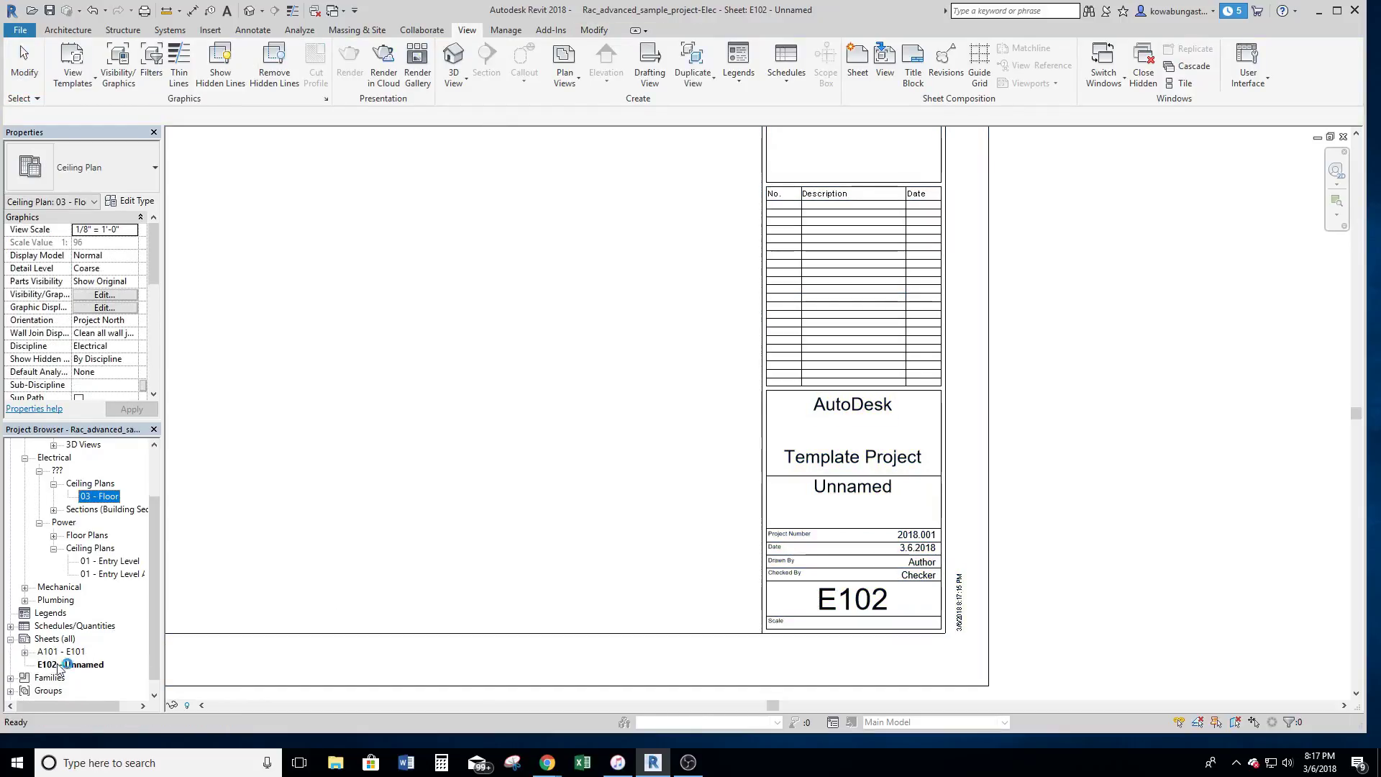
click(61, 653)
click(61, 652)
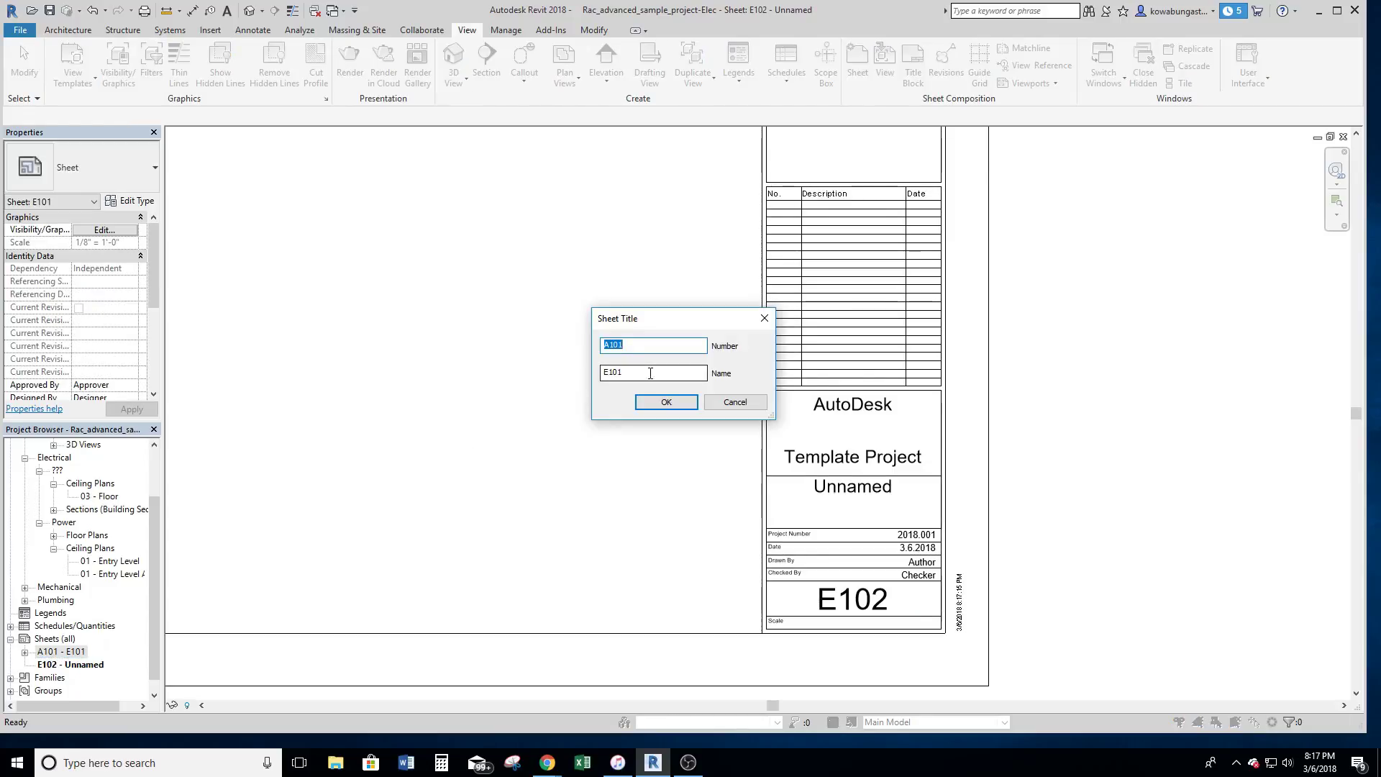
text(E)
click(651, 375)
drag(651, 376, 591, 376)
text(CEILING F)
key(BackSpace)
text(PLAN ARE A)
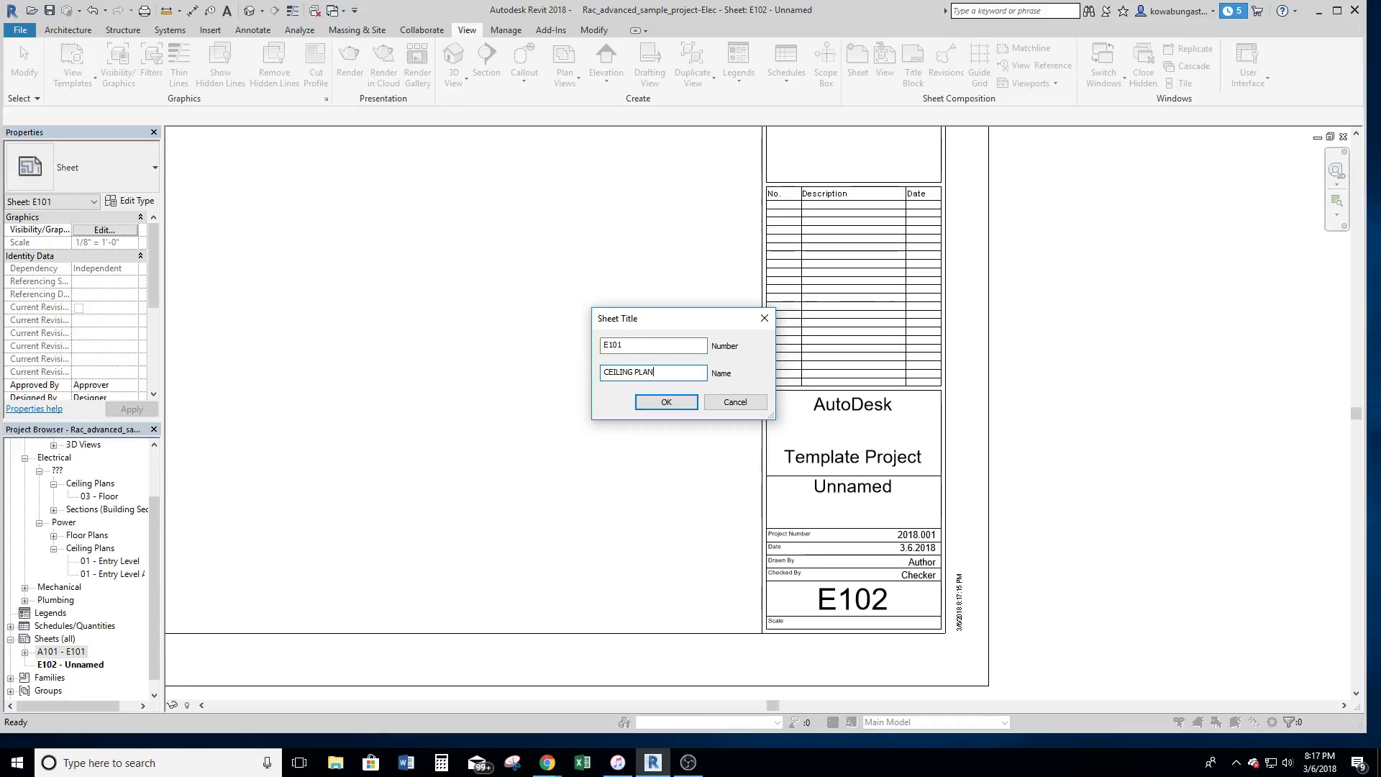
key(Left)
key(Left)
text(A)
click(666, 402)
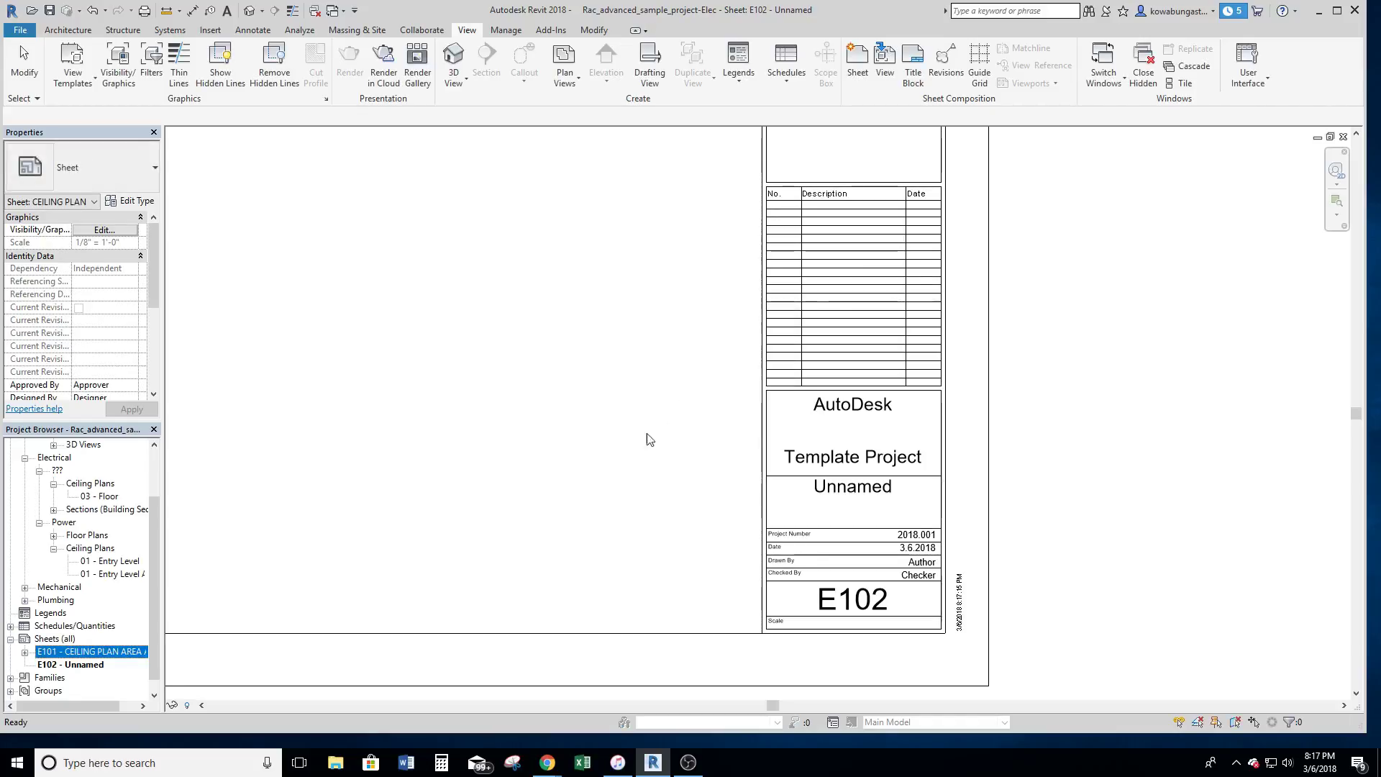
Rename the unnamed sheet E102 as CEILING PLAN AREA B
click(72, 665)
click(77, 664)
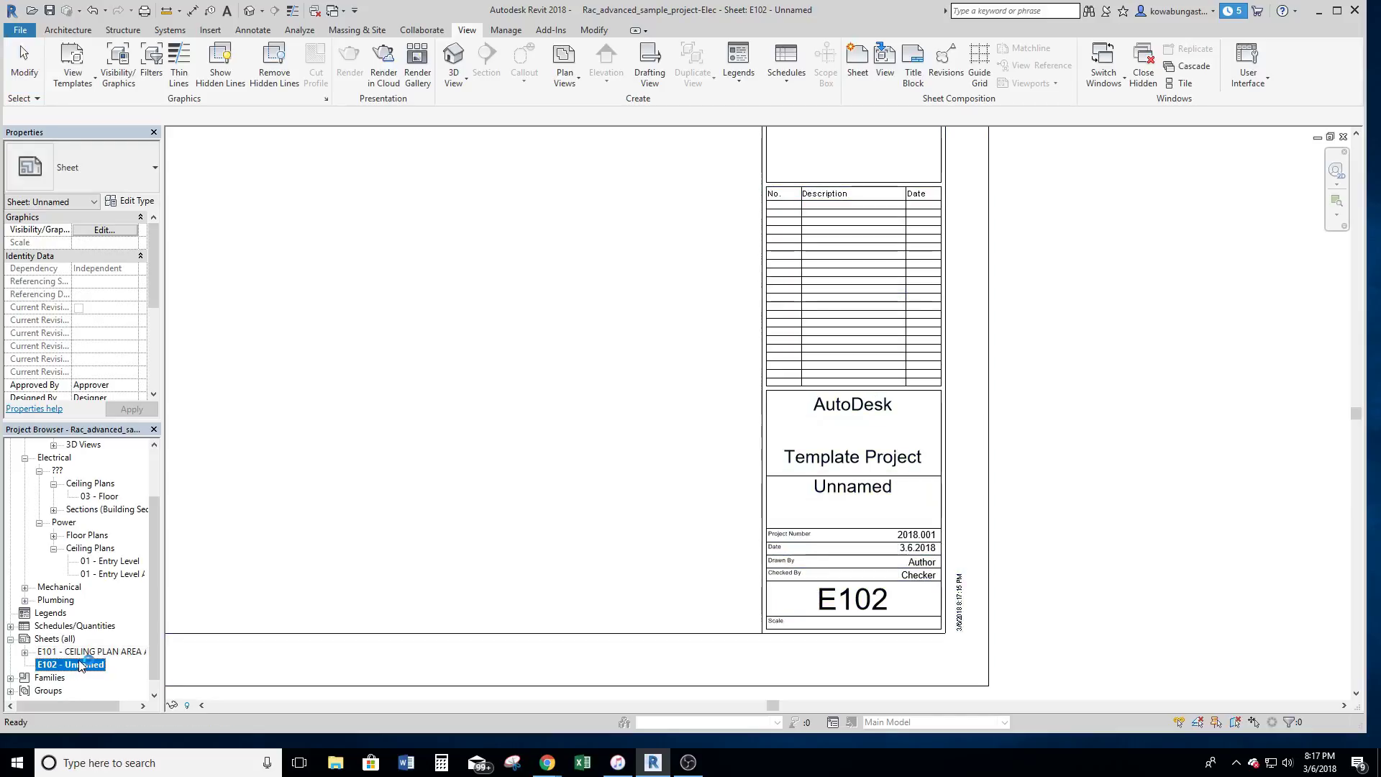
drag(669, 372, 596, 373)
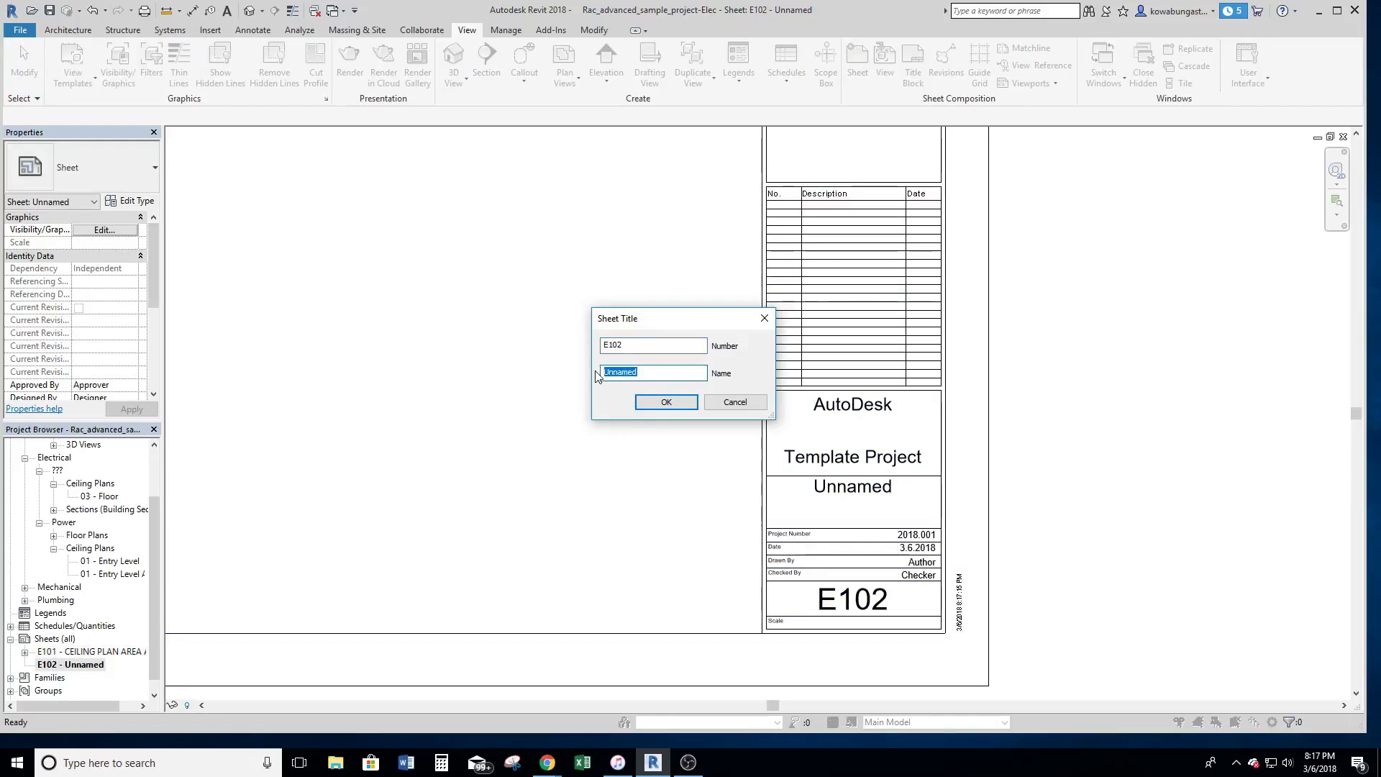
text(CEILING PLAN AREA B)
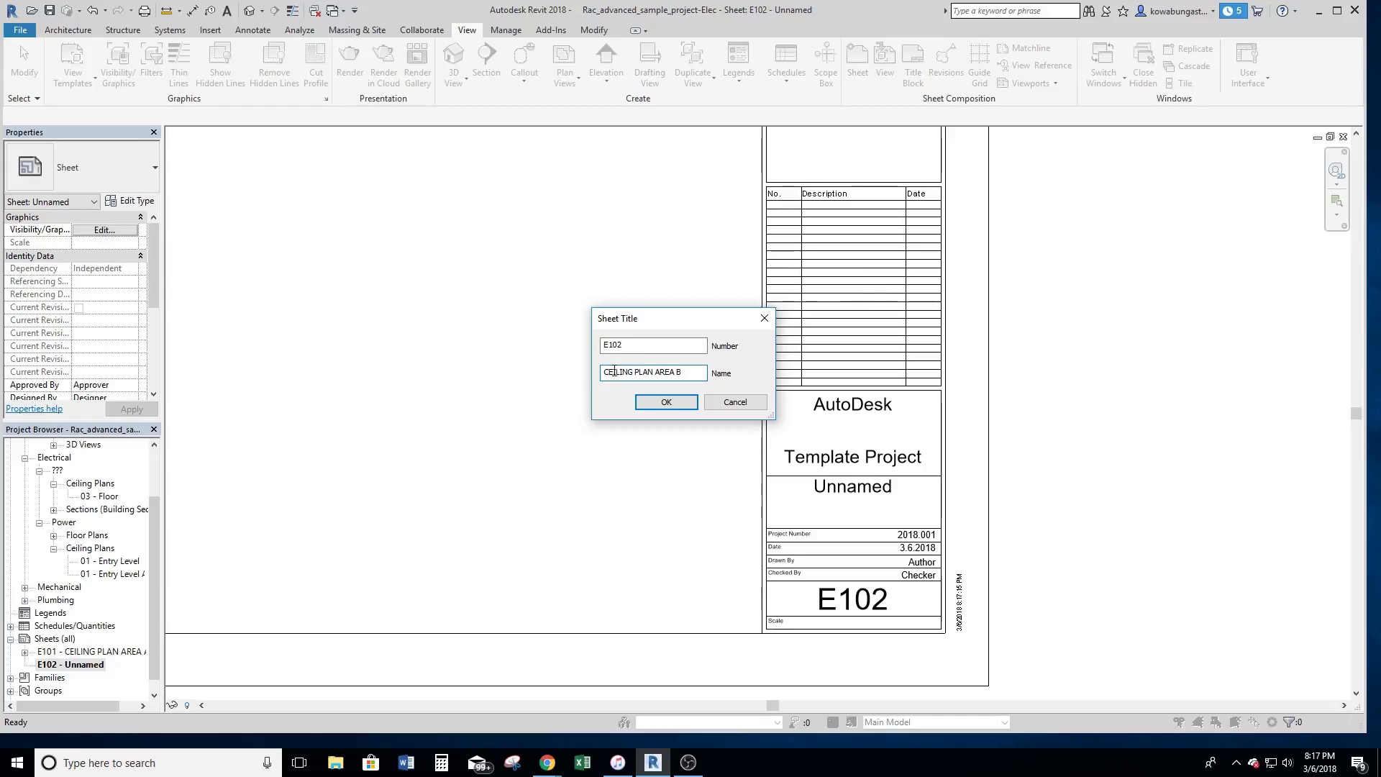
click(658, 403)
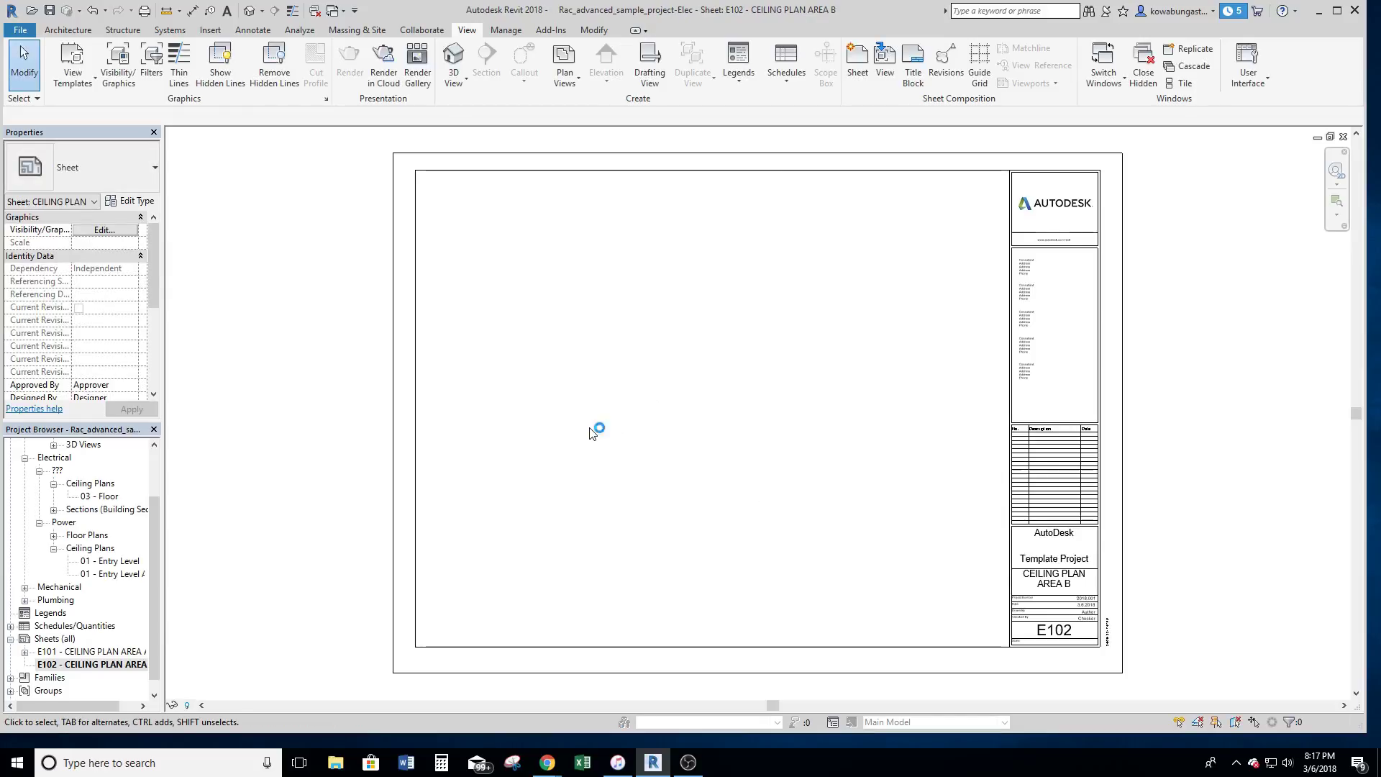
Rename the 01 - Entry Level ceiling plan as 01 - Entry Level AREA B, declining to rename the corresponding level and views
click(119, 563)
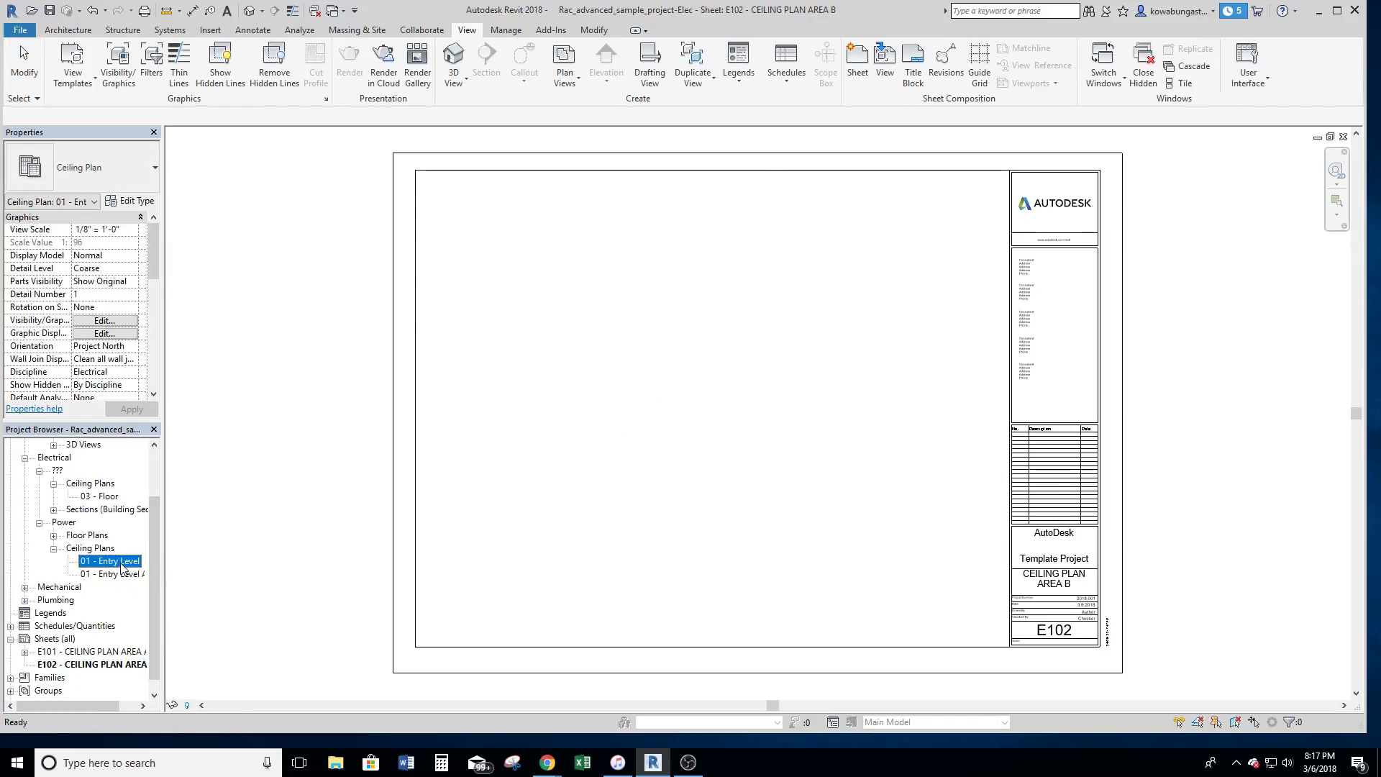
key(F2)
key(Right)
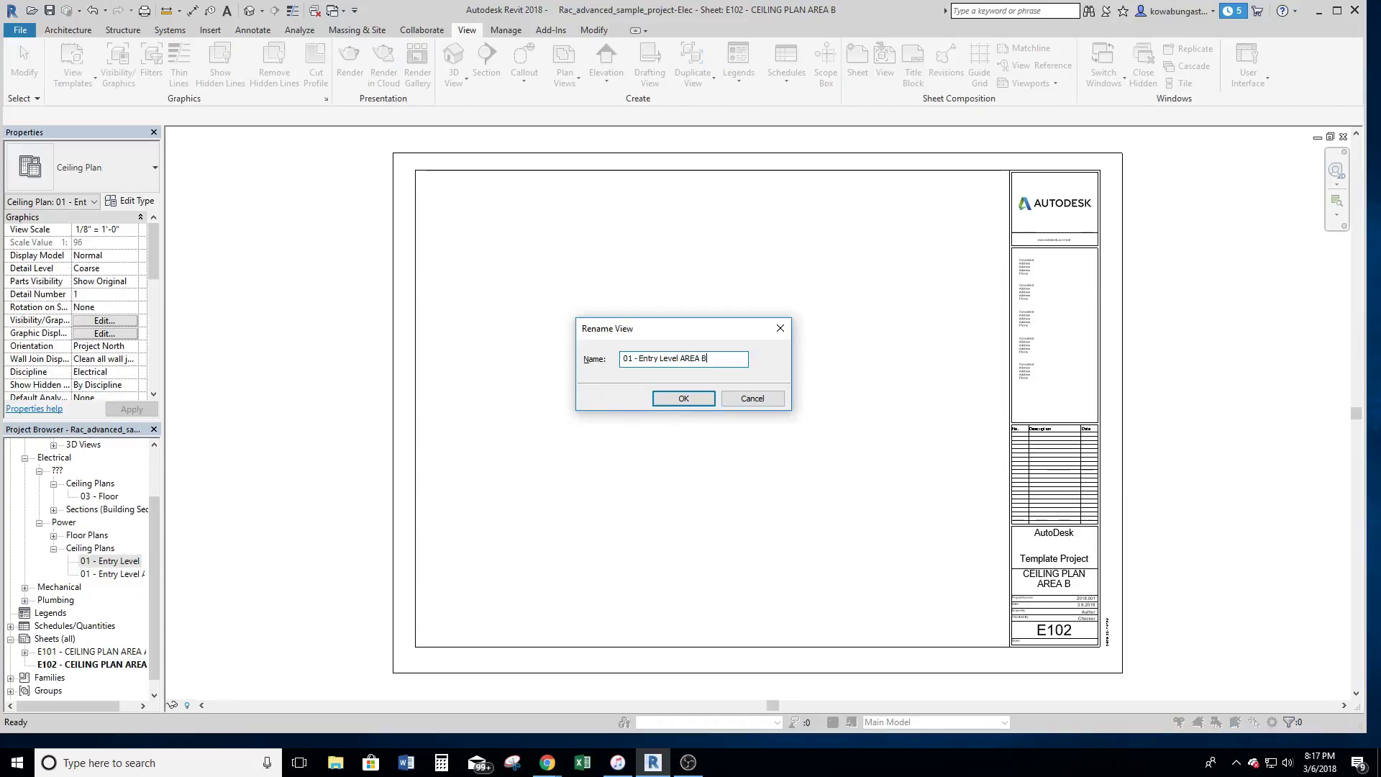
click(693, 401)
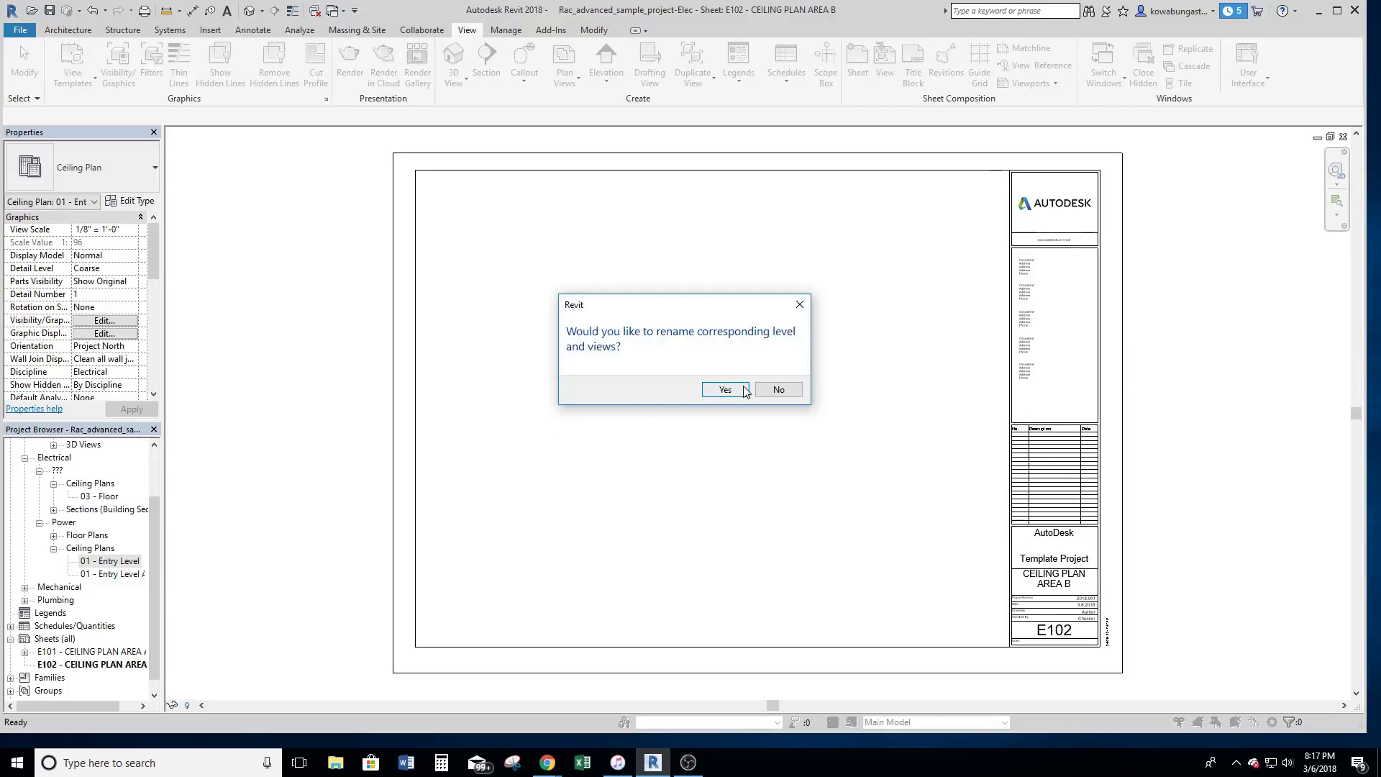
click(779, 390)
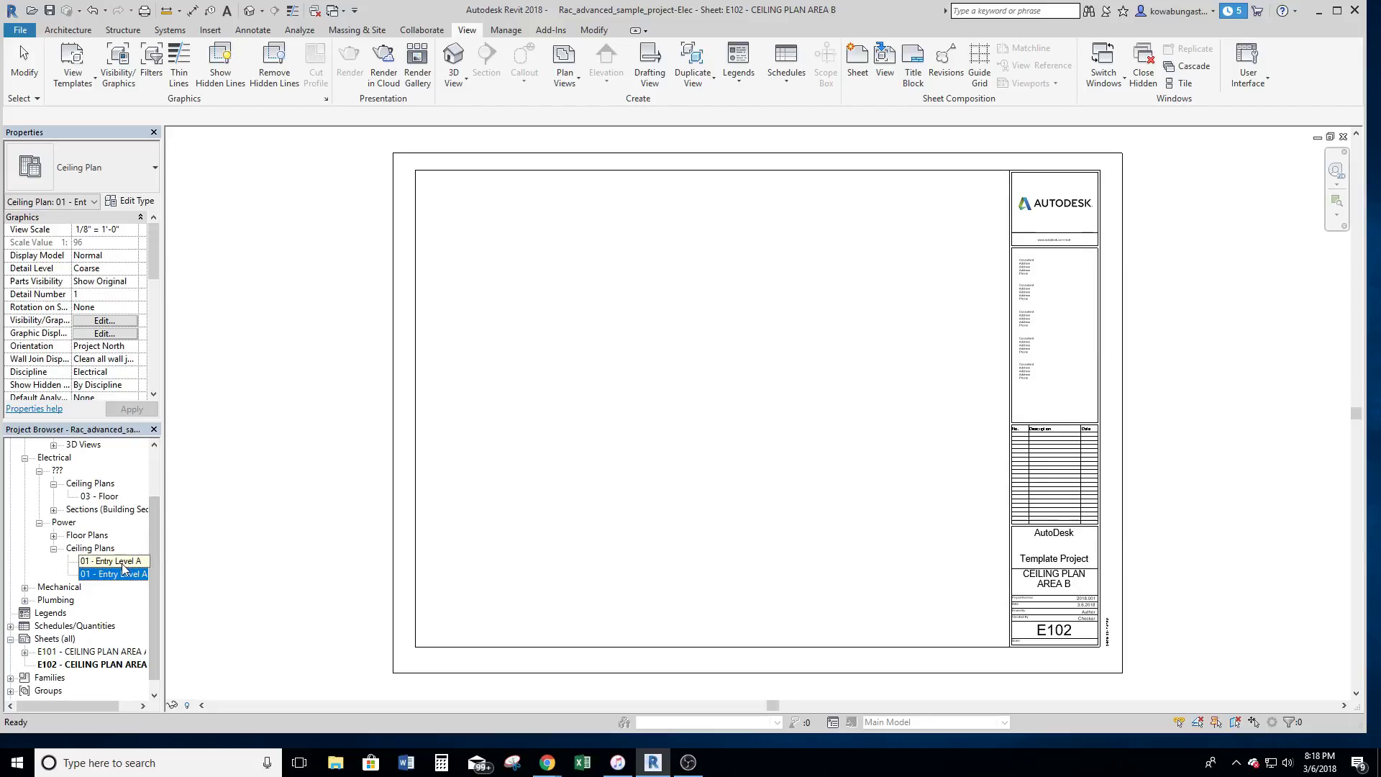
Try to place the Entry Level AREA B ceiling plan on sheet E102, and delete its existing viewport from sheet E101
drag(122, 580, 715, 496)
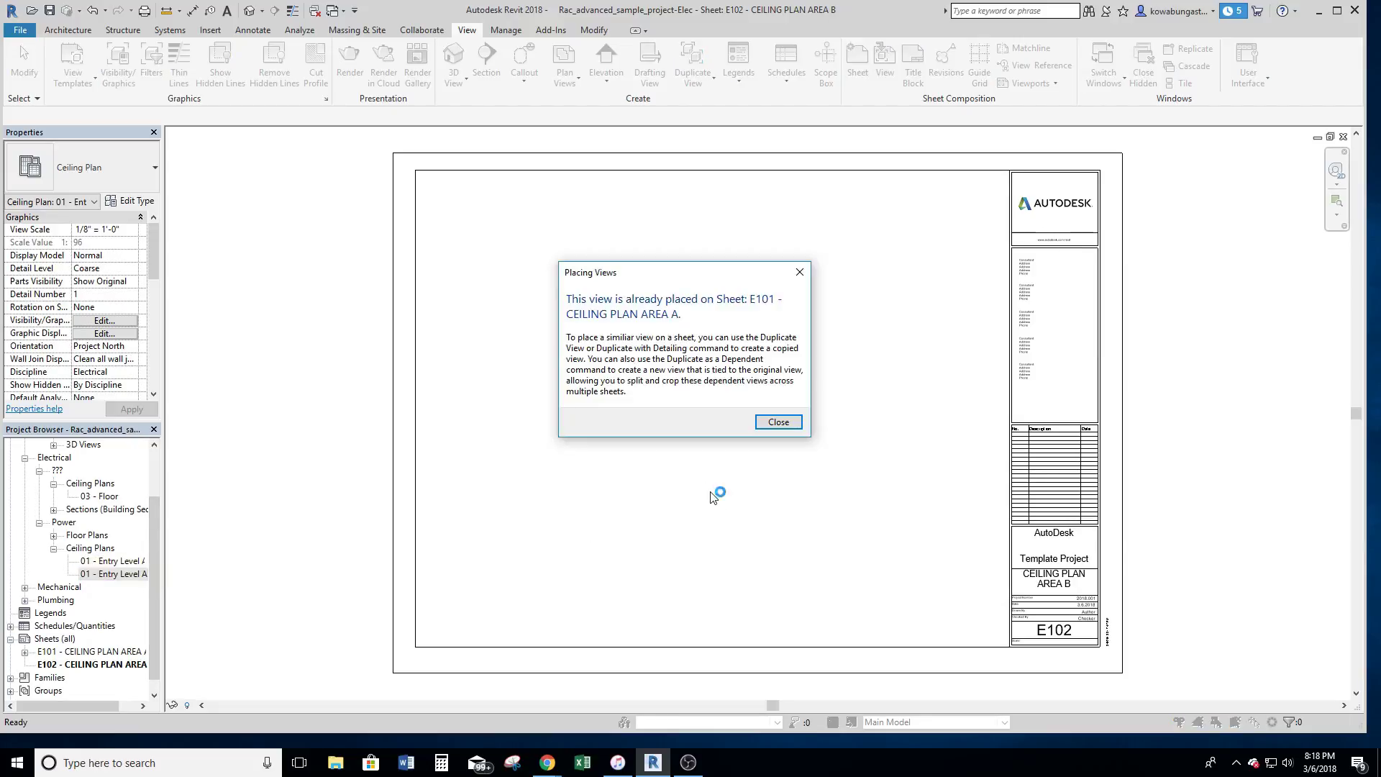
click(774, 422)
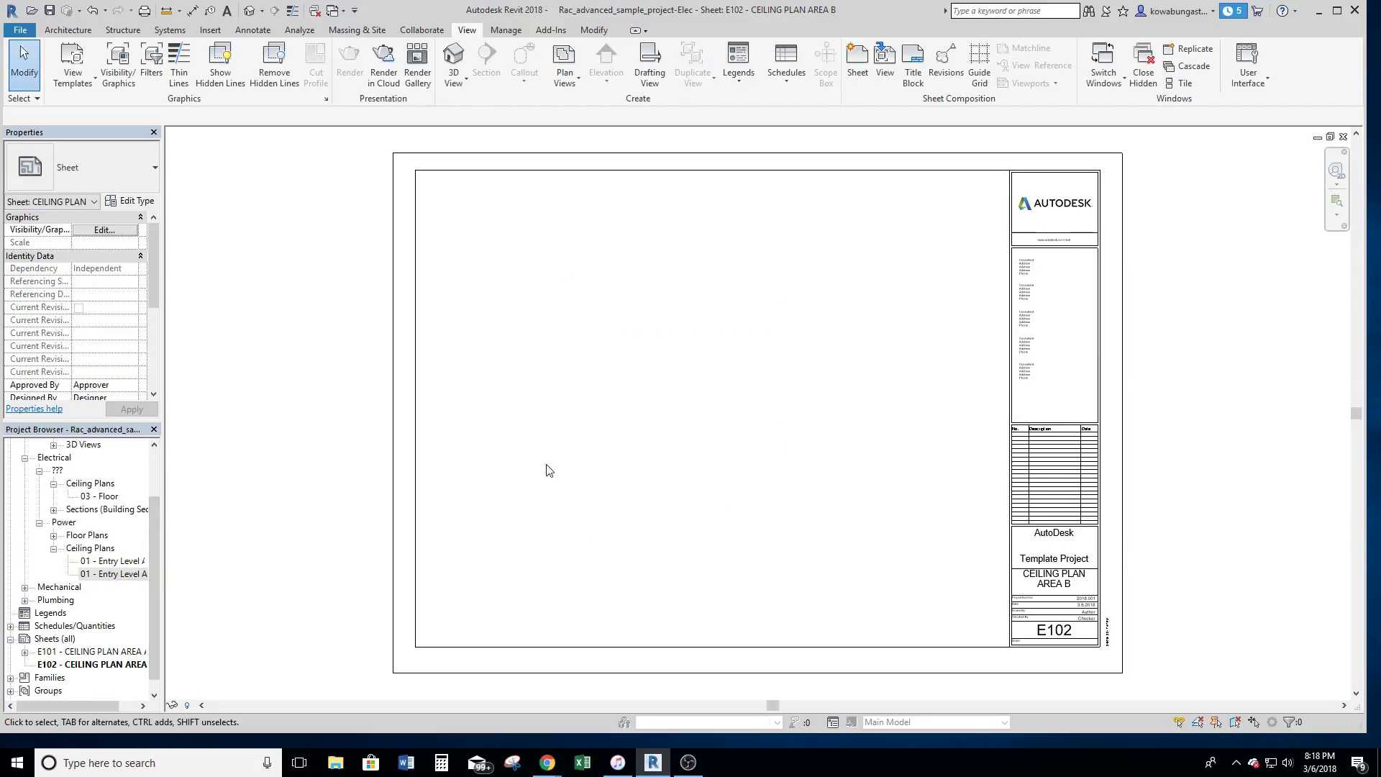
key(ctrl+Tab)
click(714, 526)
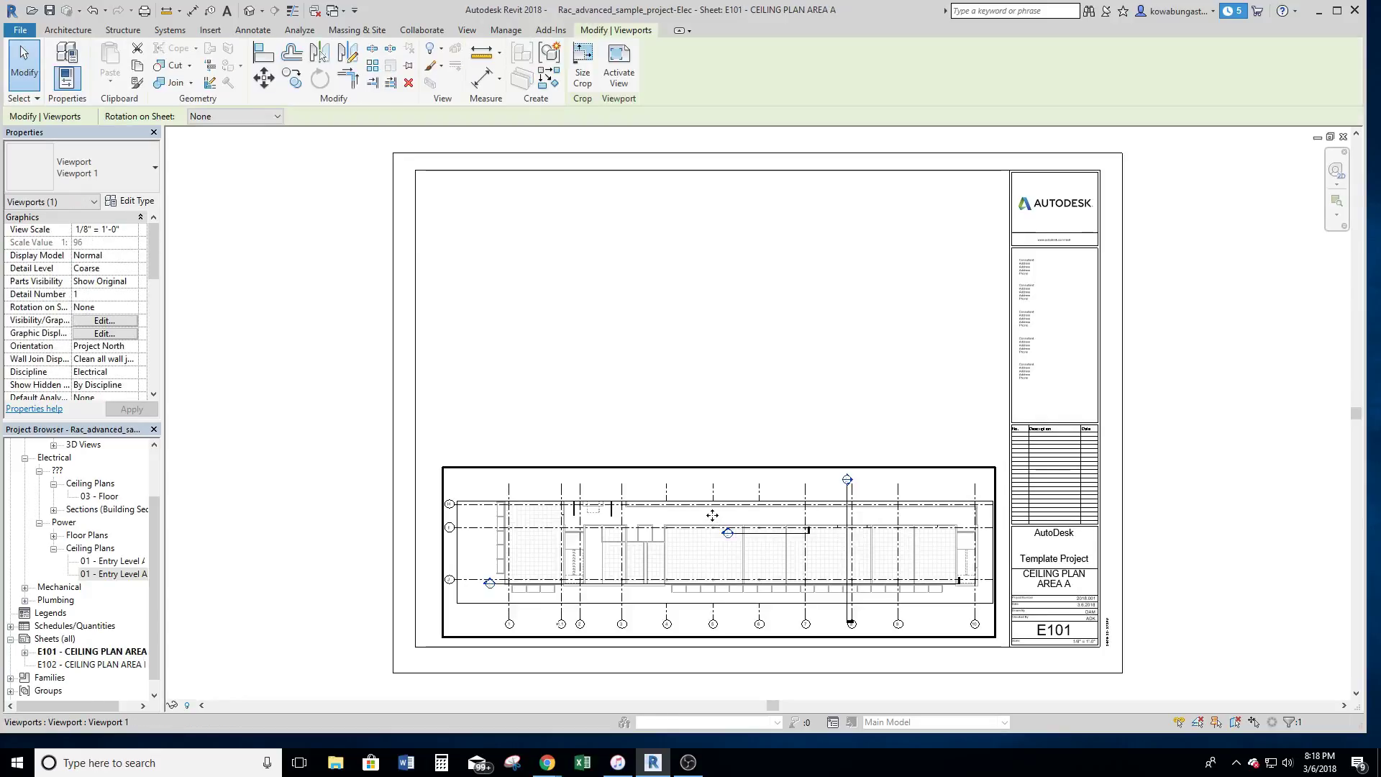
key(Delete)
Place the 01 - Entry Level A ceiling plan on sheet E101, in the middle of the drawing area
click(95, 562)
drag(95, 566, 632, 416)
click(669, 406)
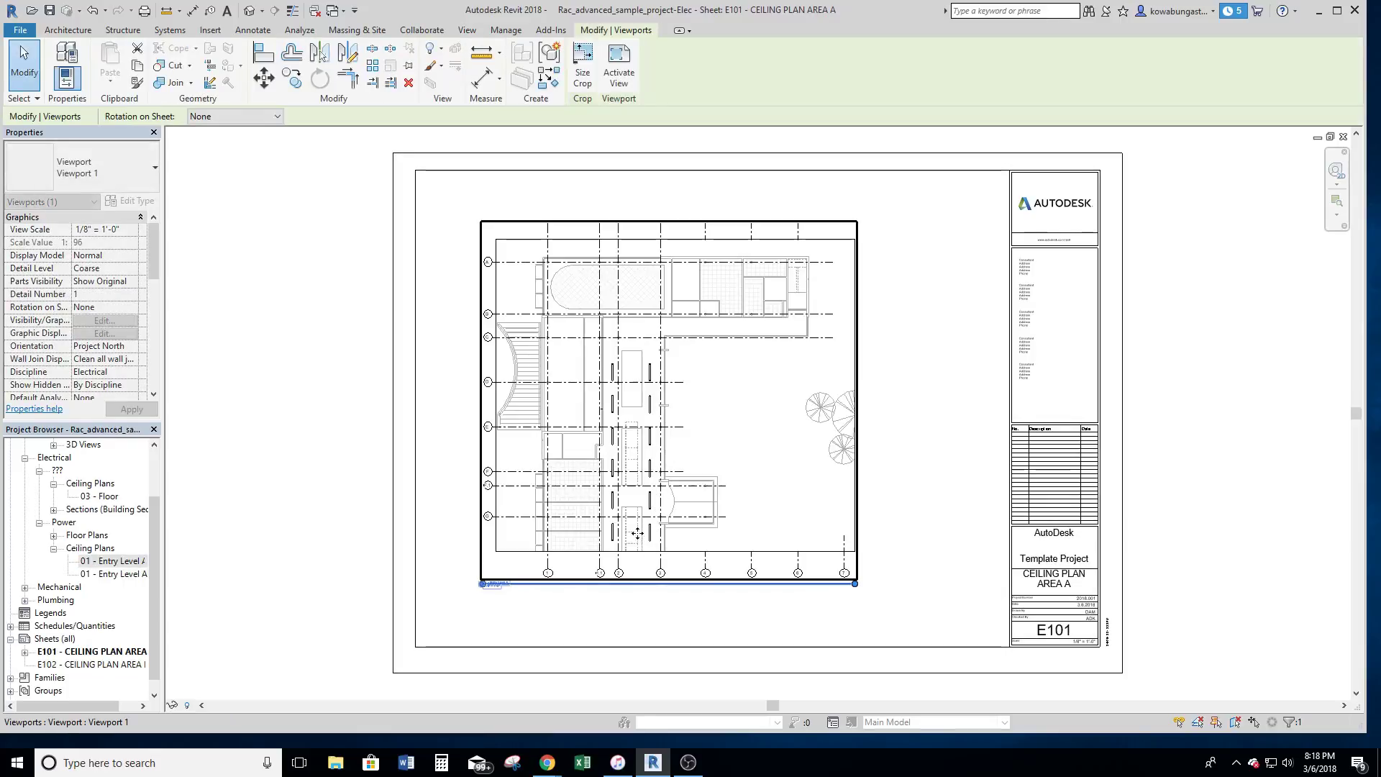
click(928, 497)
scroll(517, 537, up, 5)
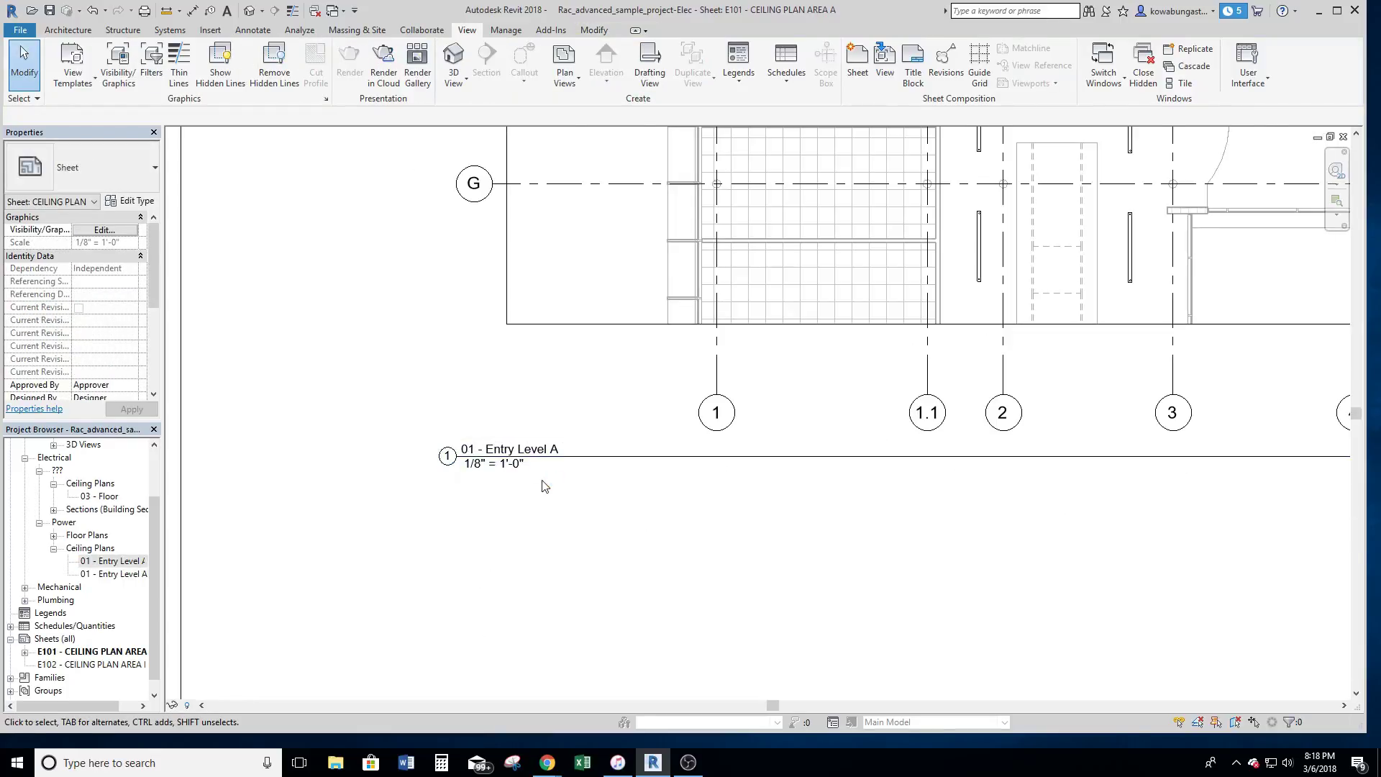
Open sheet E102 and place the 01 - Entry Level AREA B ceiling plan in the middle of its drawing area
click(129, 574)
click(423, 548)
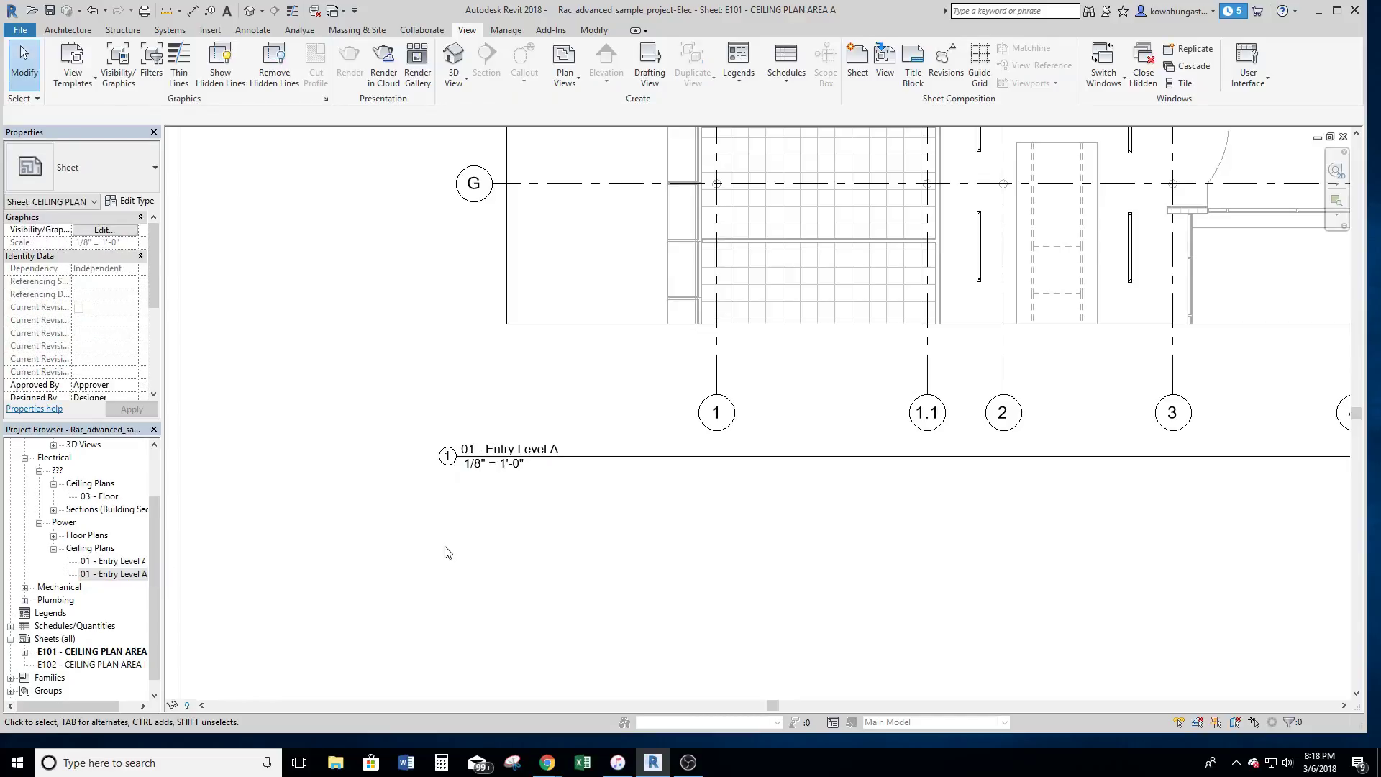
middle_click(428, 556)
middle_click(428, 556)
double_click(108, 664)
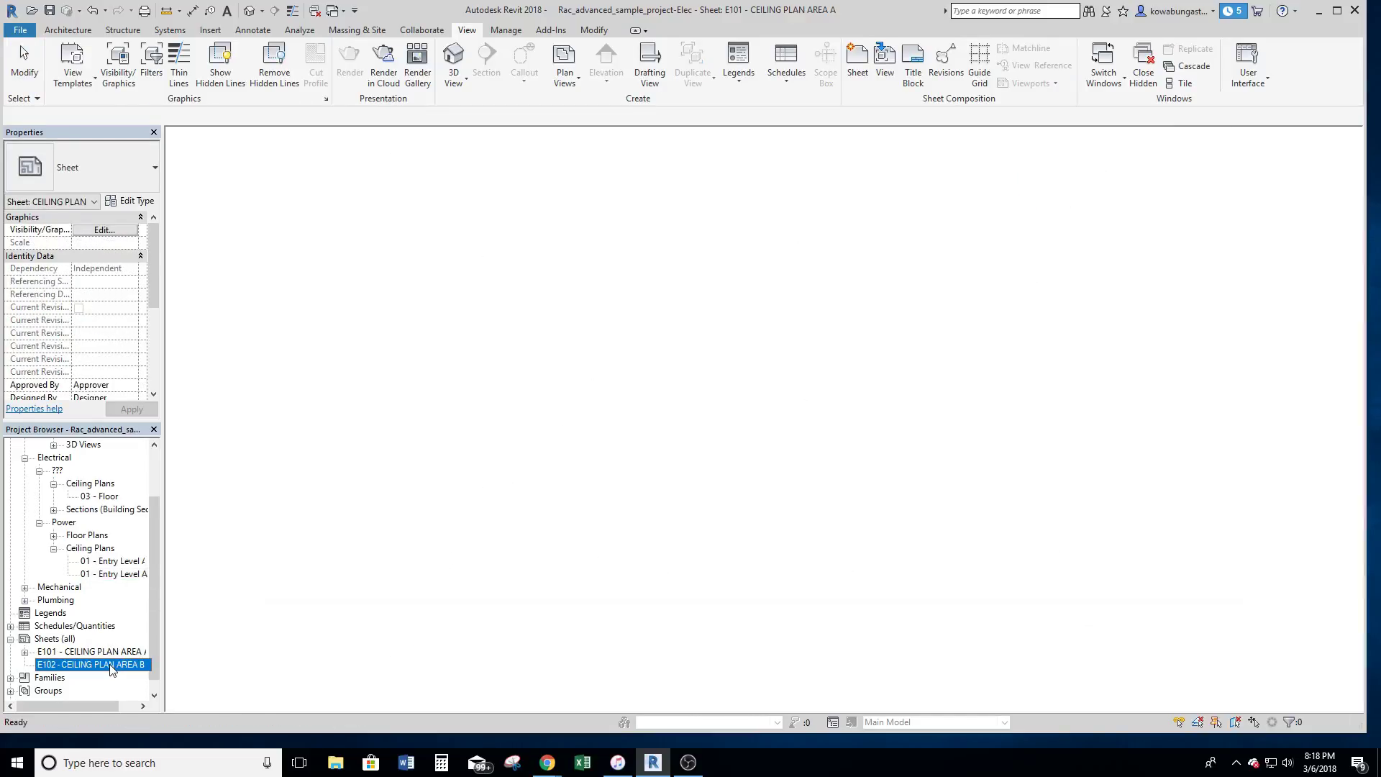
drag(115, 574, 717, 411)
click(717, 535)
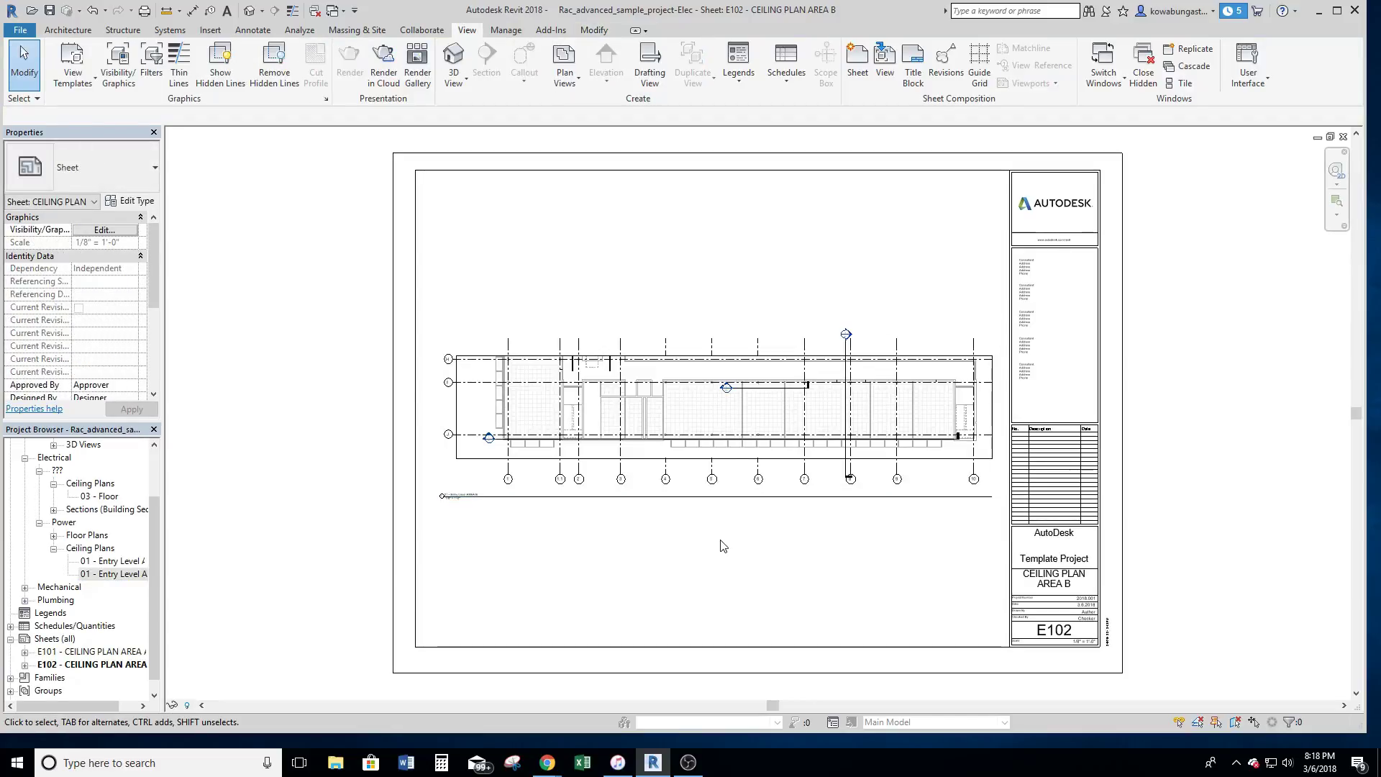
Move the AREA B view title slightly farther down below the plan on sheet E102
scroll(650, 517, up, 4)
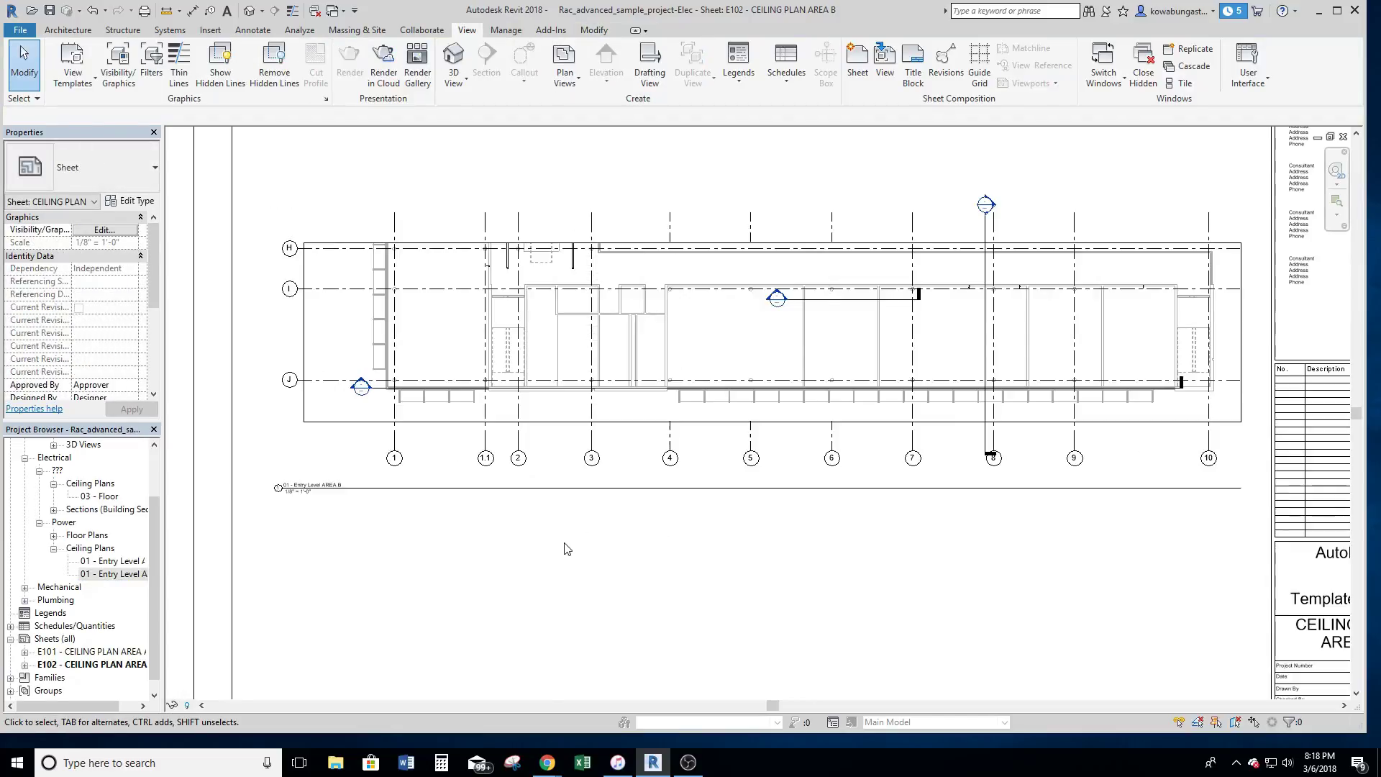
mouse_move(603, 495)
mouse_down()
mouse_move(615, 495)
mouse_move(618, 525)
mouse_move(619, 503)
mouse_up()
click(674, 561)
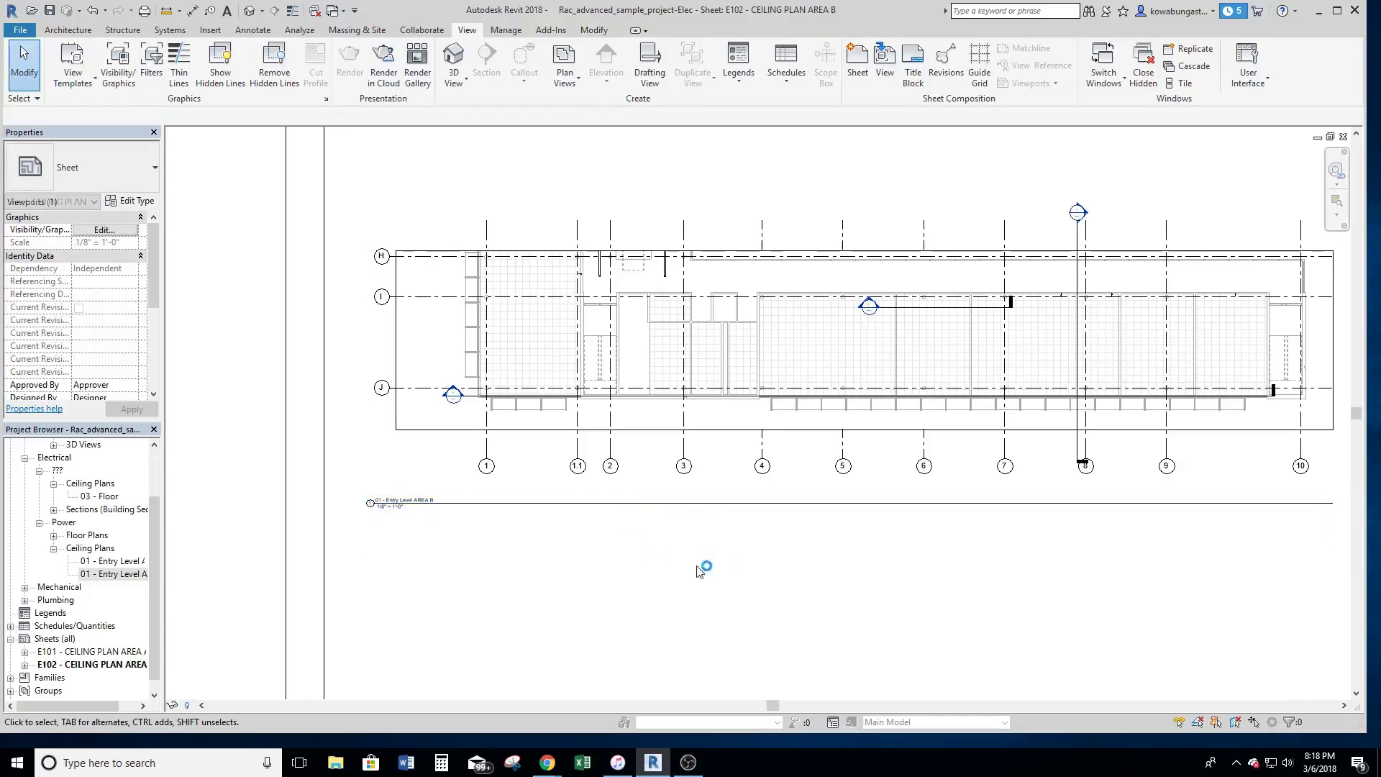
Shorten the AREA B view title's line to just past its text and move the title under the middle of the plan
middle_drag(776, 477, 673, 468)
click(712, 386)
click(833, 557)
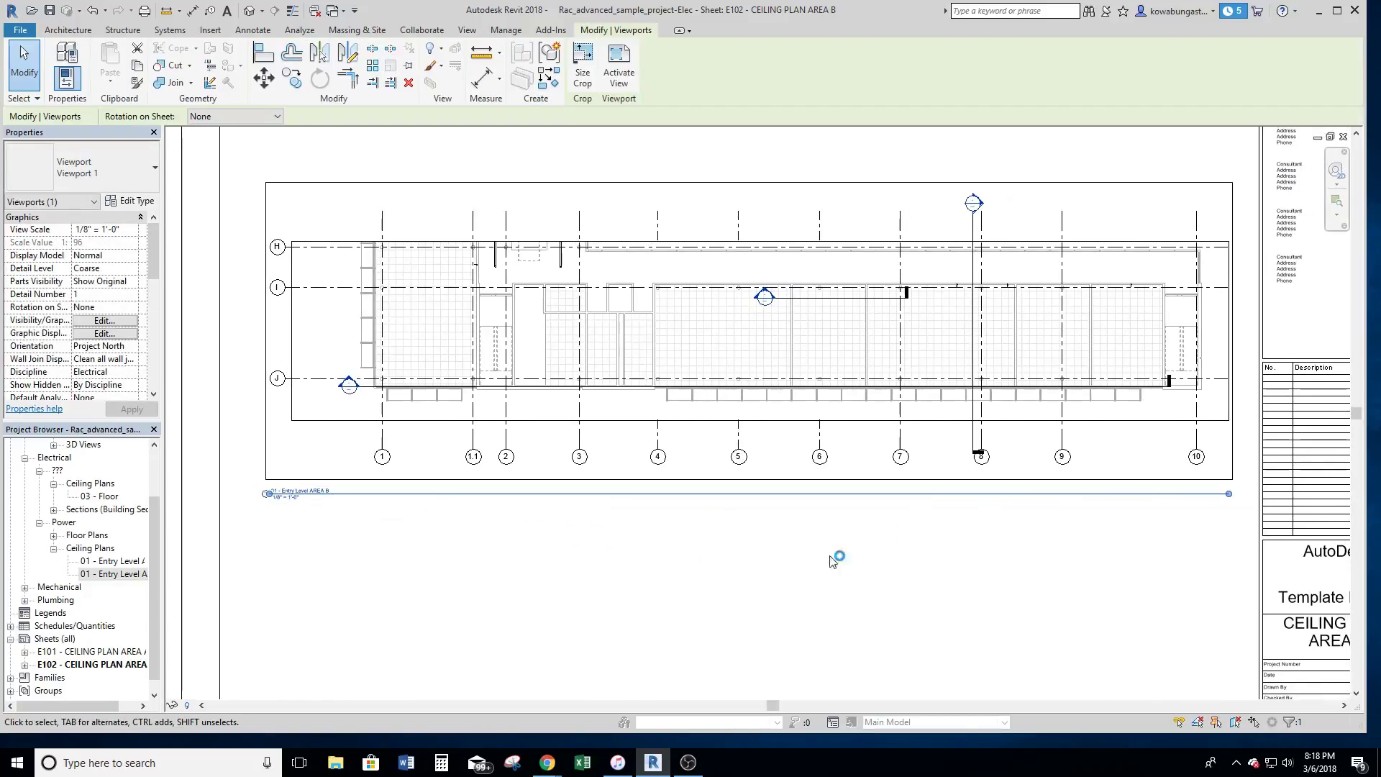
click(844, 386)
drag(1228, 494, 418, 541)
click(442, 550)
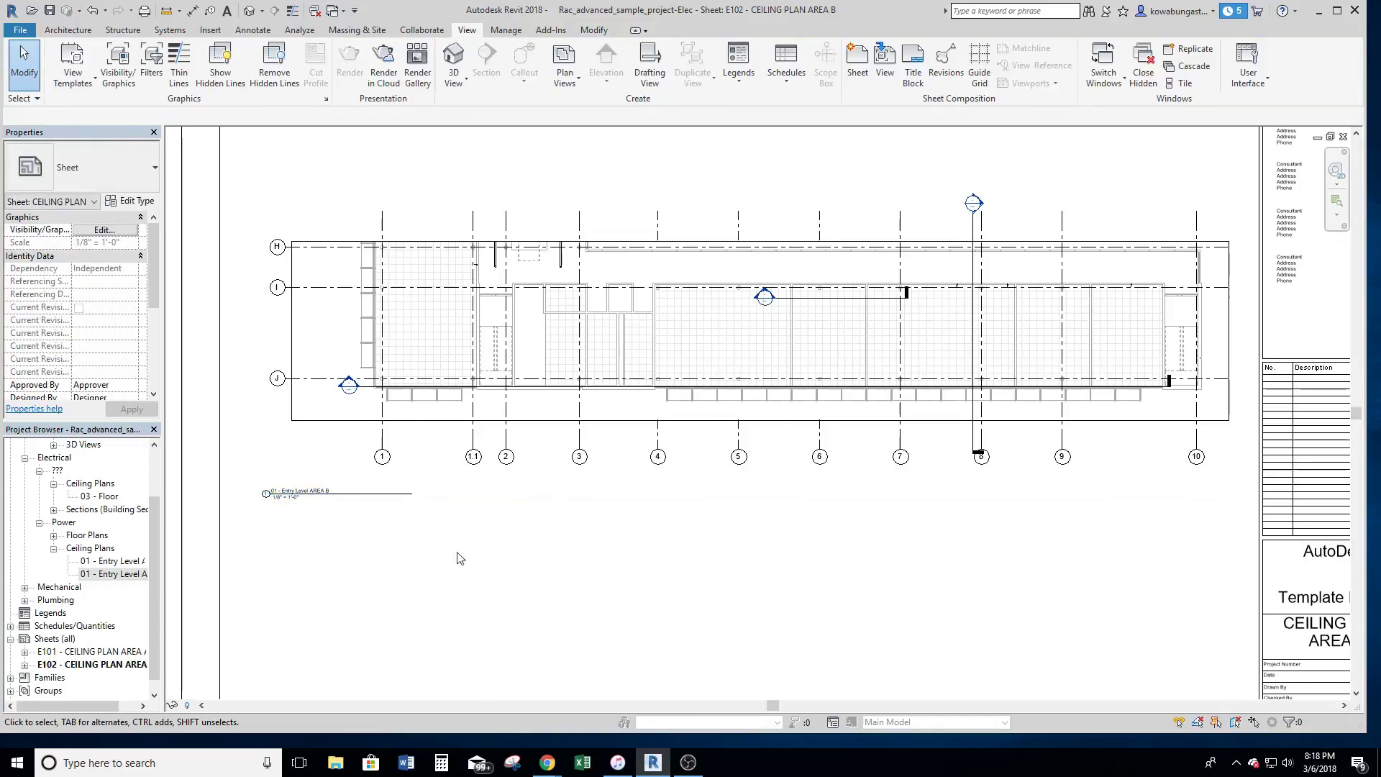
drag(371, 496, 806, 498)
click(731, 551)
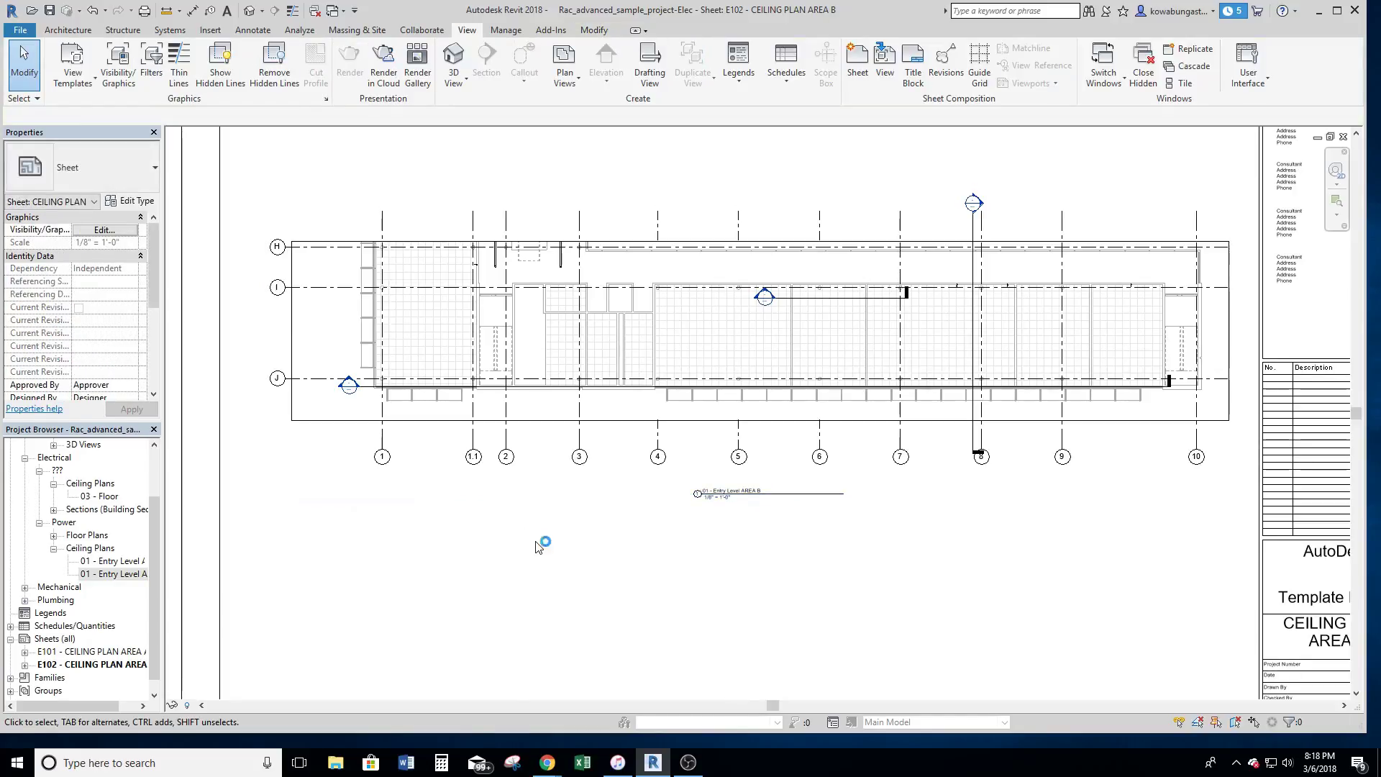
Move the AREA B ceiling plan down into the lower part of sheet E102, with its view title just below it
drag(618, 379, 618, 515)
click(614, 265)
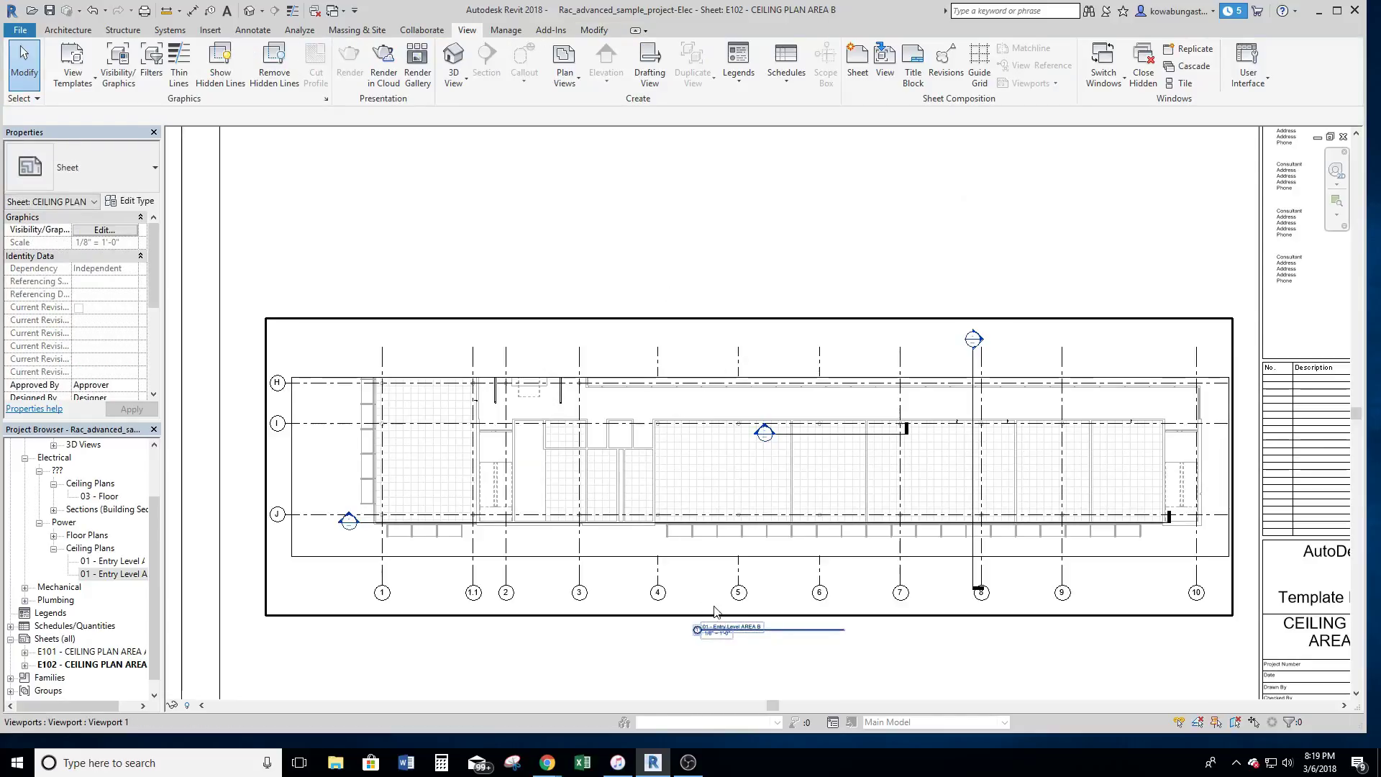
drag(752, 639, 777, 682)
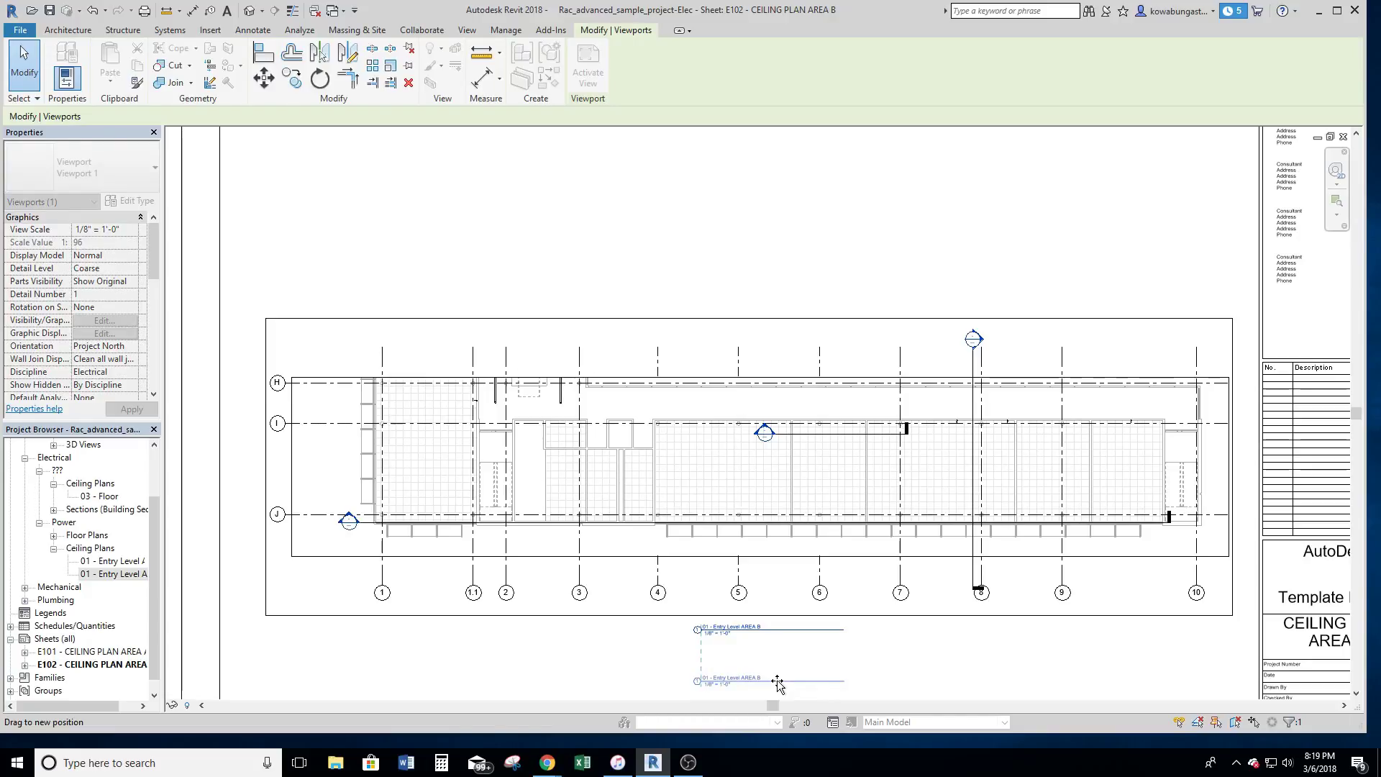
drag(777, 682, 782, 636)
click(835, 651)
scroll(829, 523, down, 2)
drag(828, 494, 830, 546)
click(641, 425)
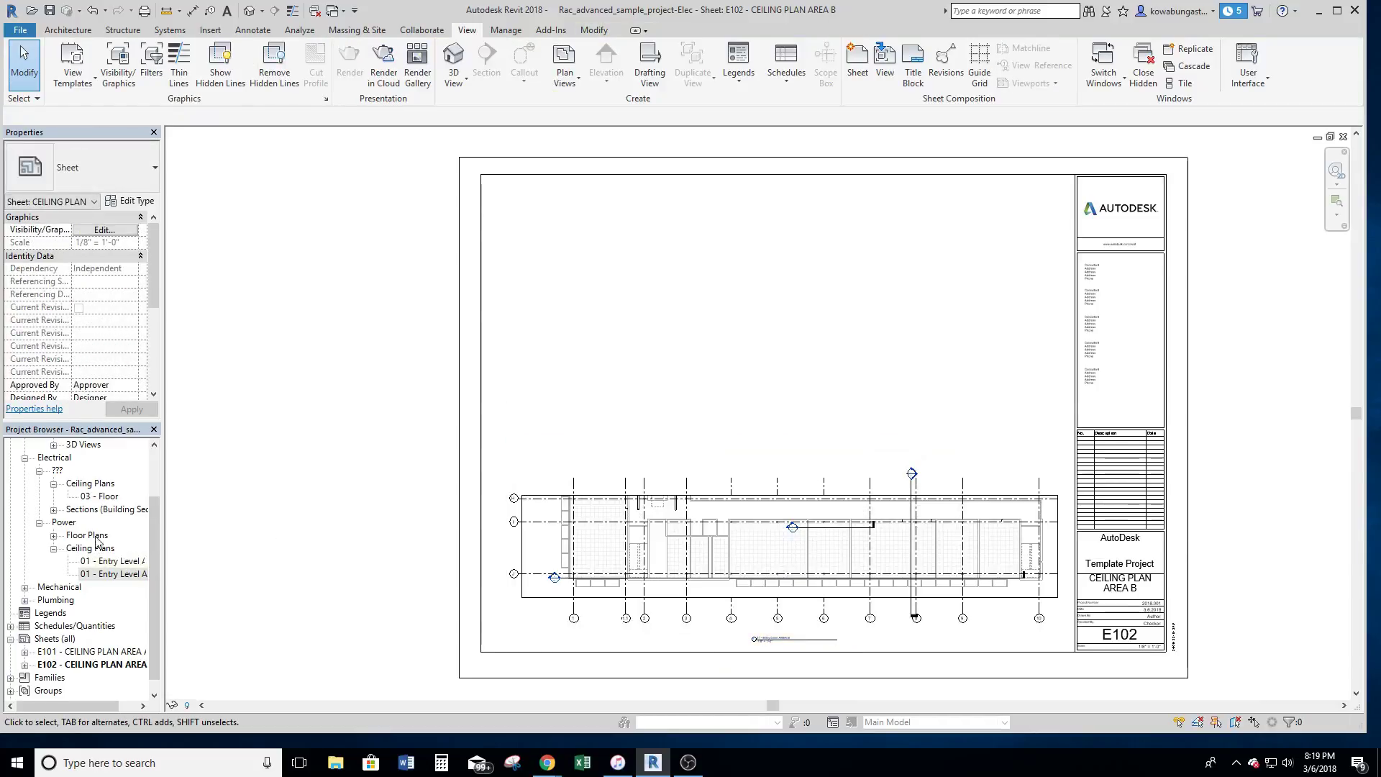
Place the 01 - Entry Level power floor plan on sheet E102, above the AREA B ceiling plan
double_click(63, 534)
double_click(87, 551)
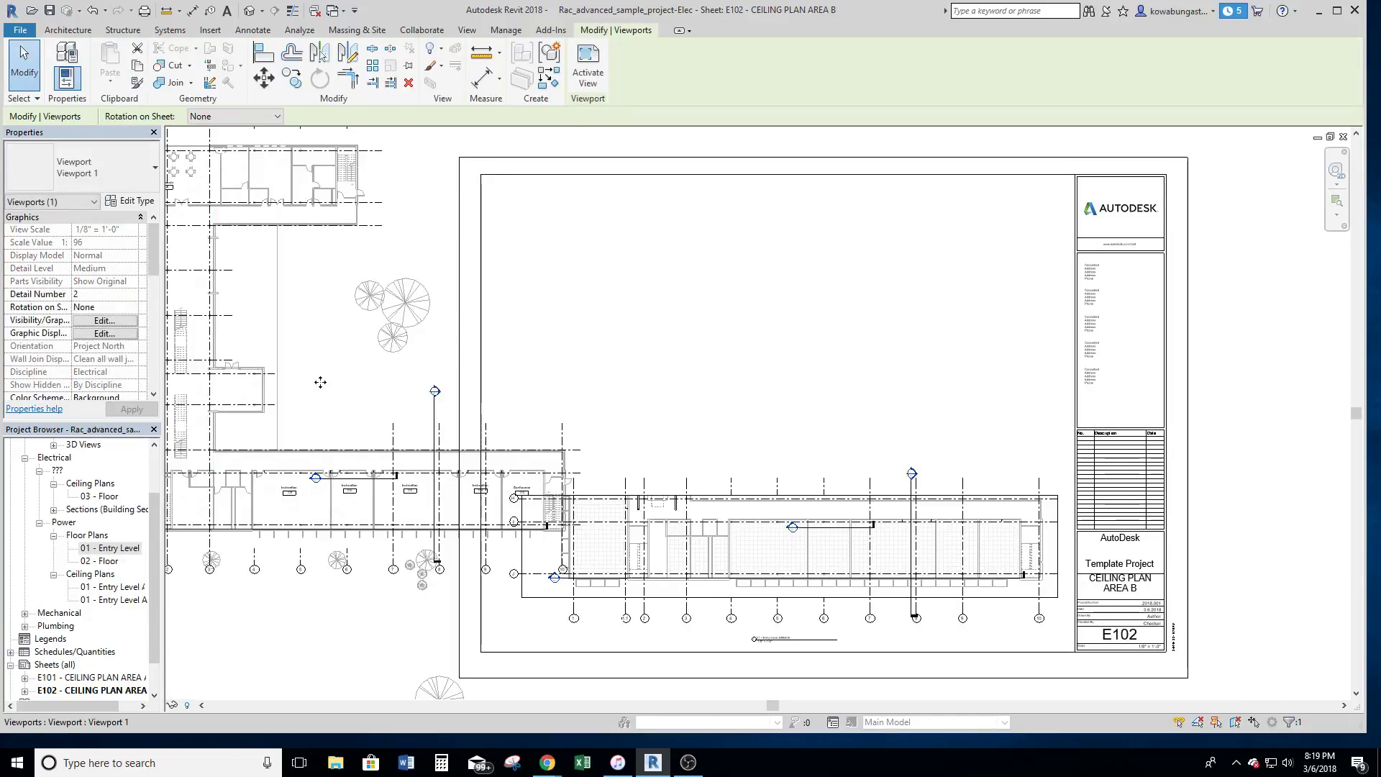
scroll(320, 382, down, 2)
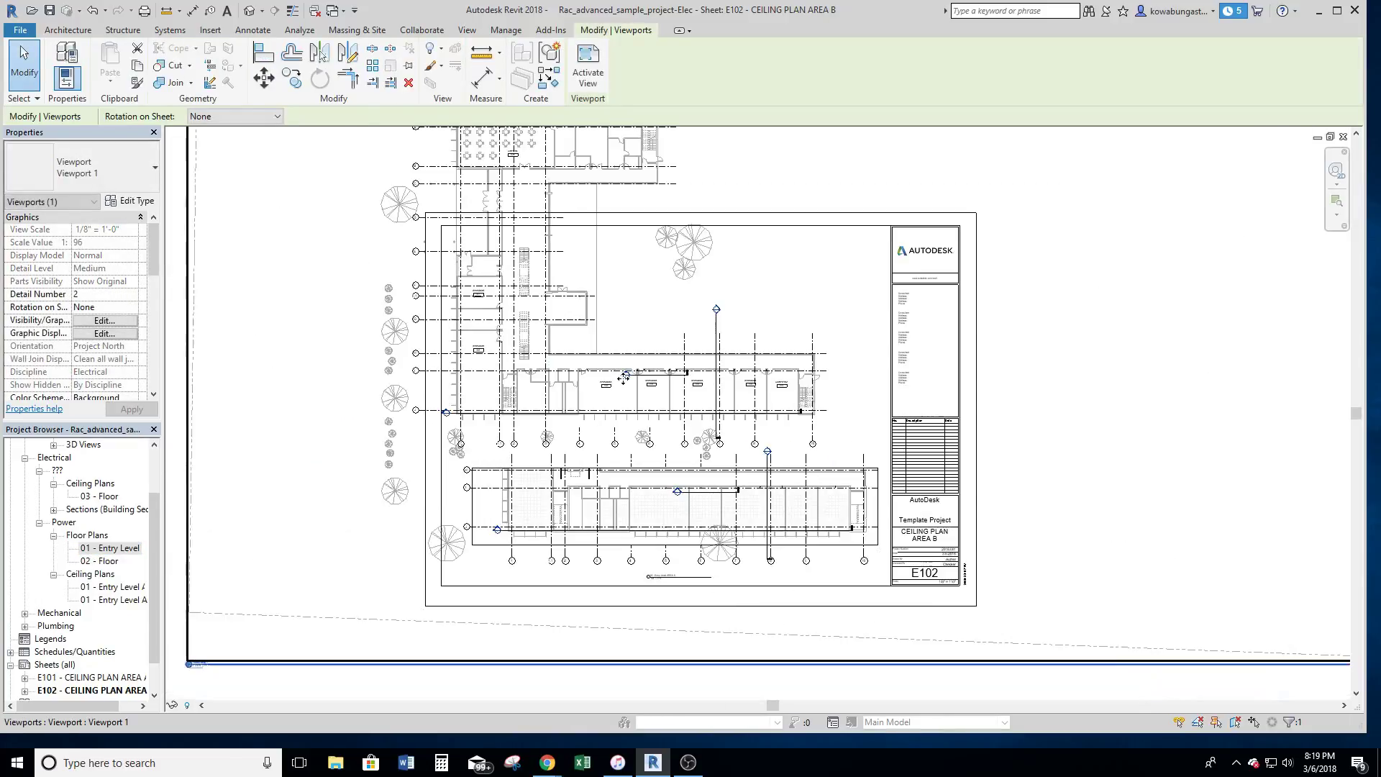
Activate the placed Entry Level floor plan, show its crop region and shrink it on all four sides to fit tightly around the building
double_click(635, 349)
scroll(710, 468, down, 1)
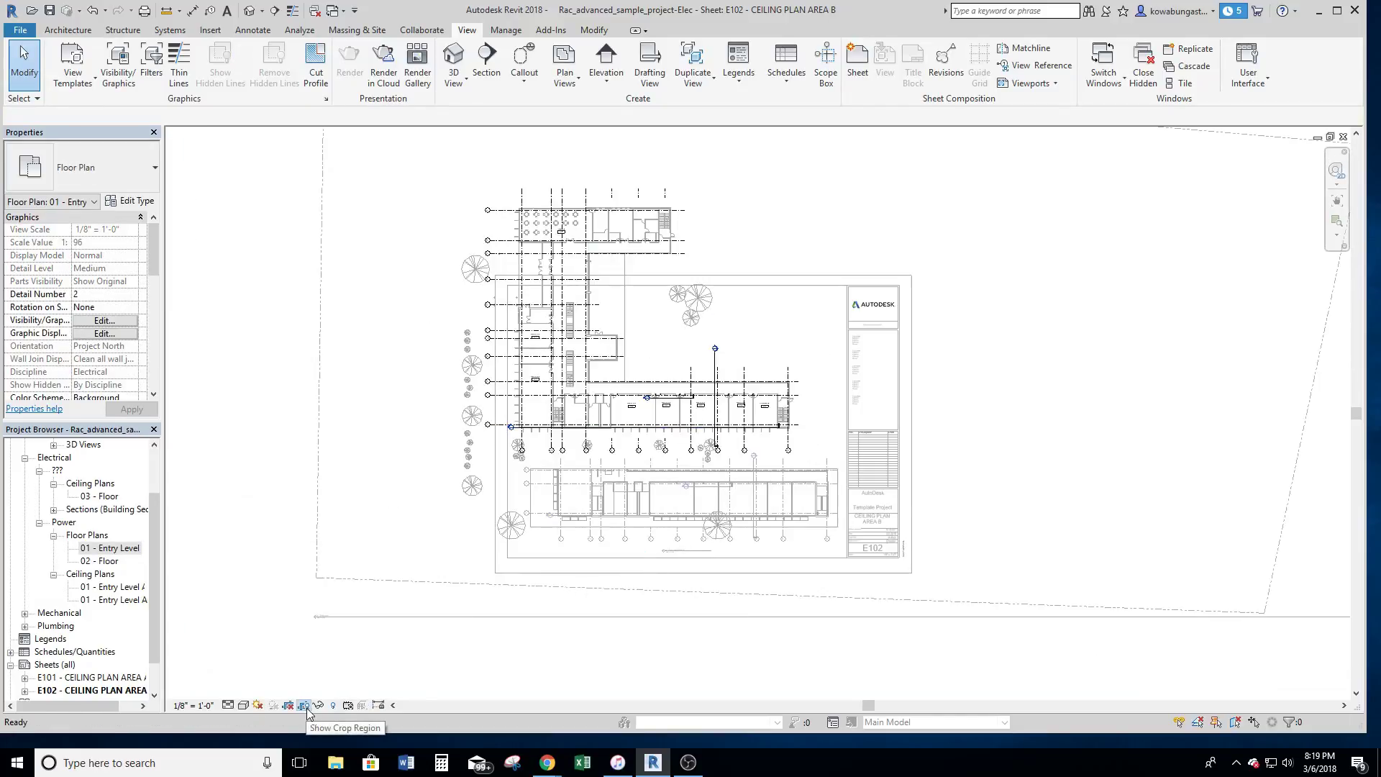
scroll(597, 622, down, 2)
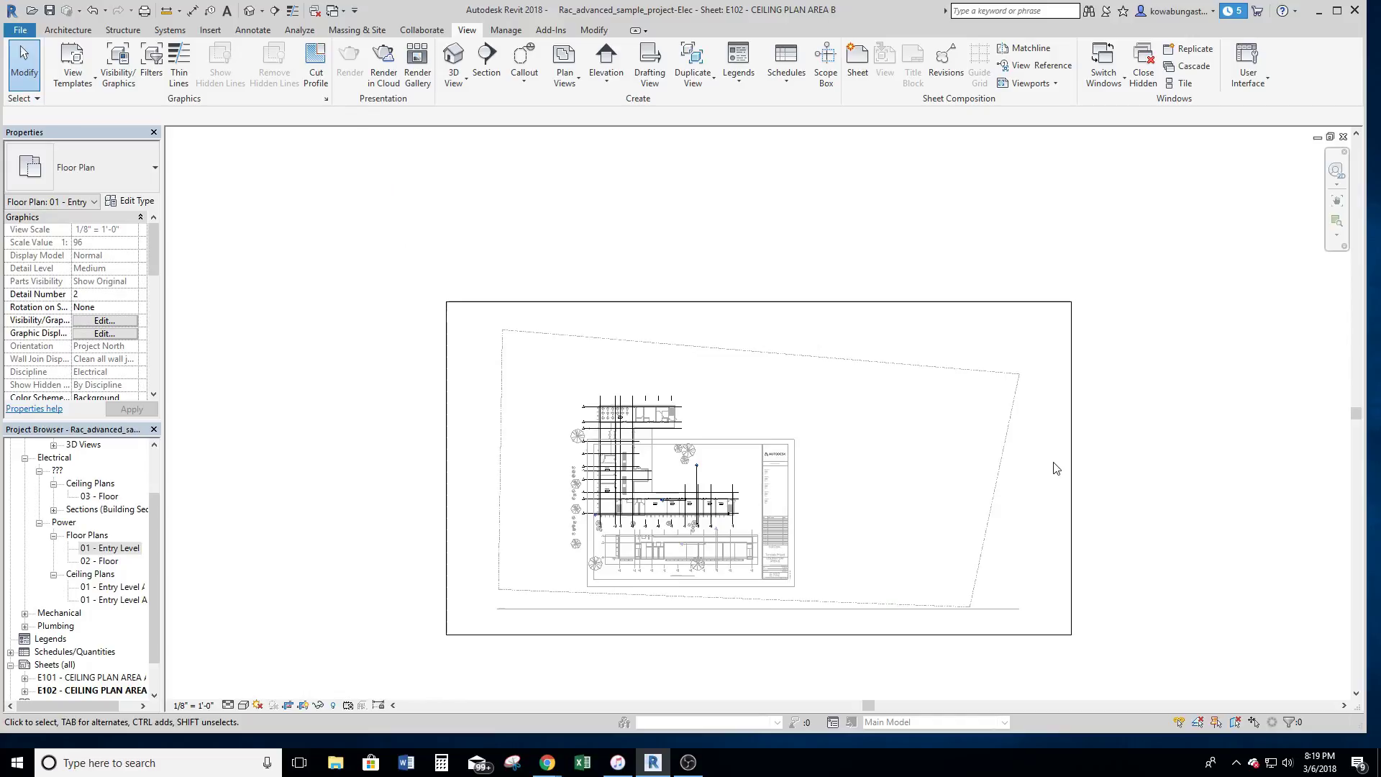
click(1071, 468)
drag(1071, 468, 738, 487)
drag(443, 464, 587, 469)
drag(663, 635, 672, 517)
drag(663, 302, 659, 400)
click(836, 342)
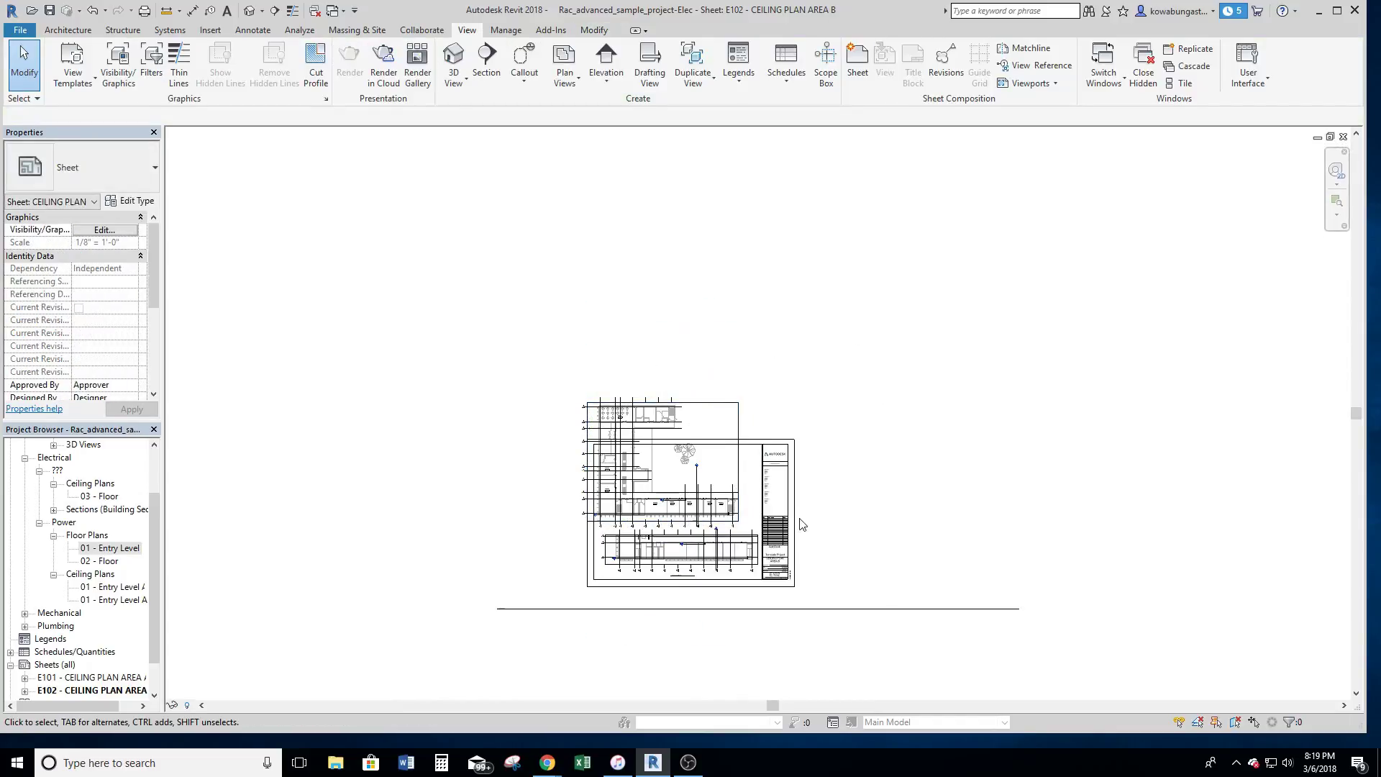
Move the cropped Entry Level floor plan so that its grid lines align with those of the AREA B ceiling plan below
scroll(795, 524, up, 5)
scroll(658, 520, down, 1)
middle_drag(660, 521, 923, 508)
drag(568, 431, 639, 415)
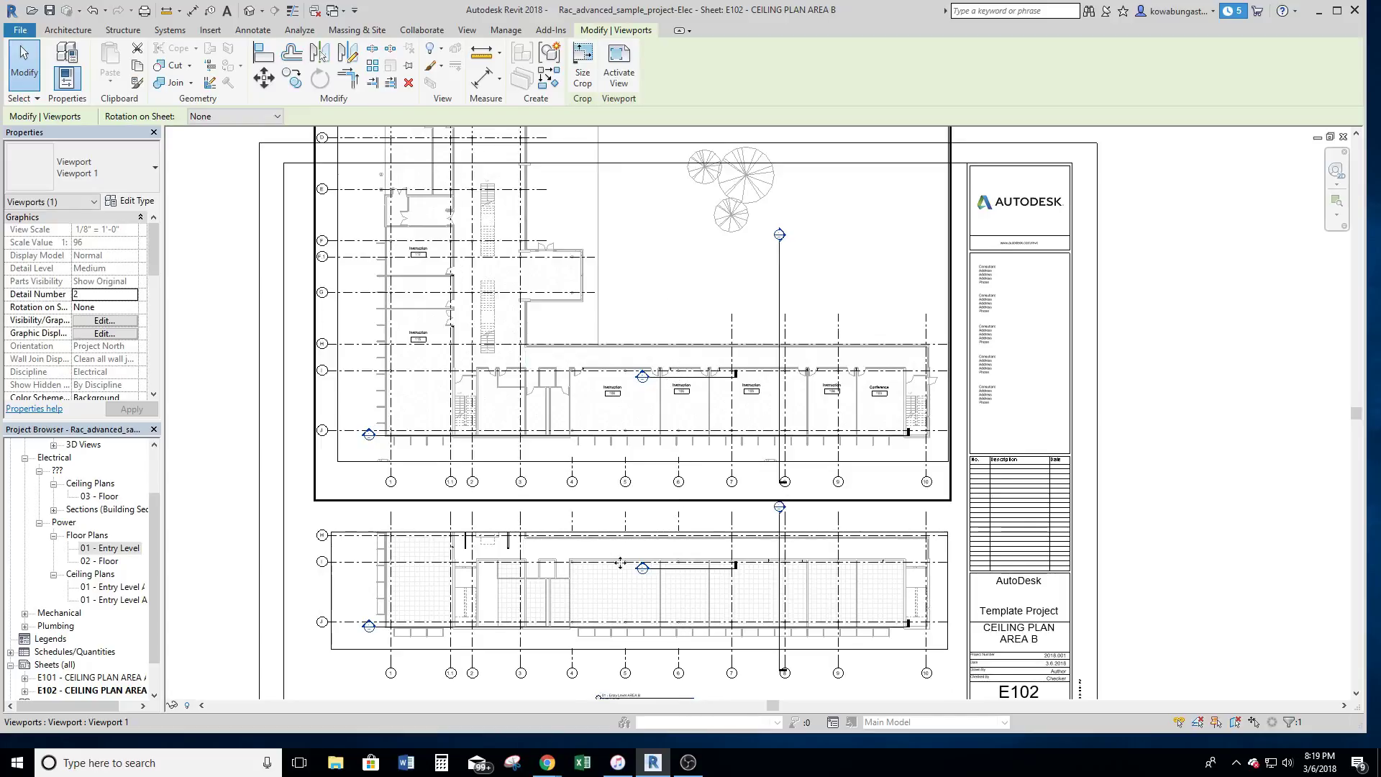
Delete the Entry Level floor plan viewport from sheet E102
scroll(806, 533, down, 2)
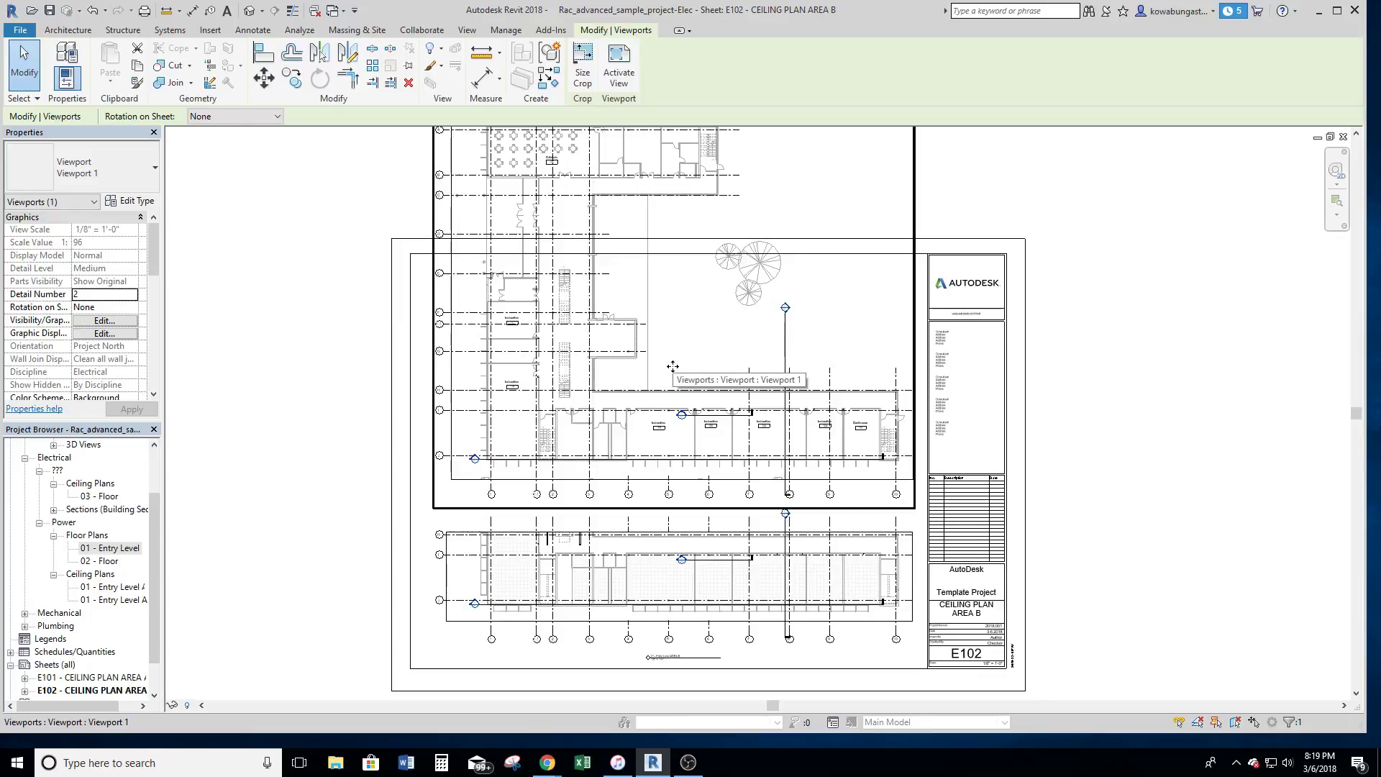
key(Delete)
scroll(723, 409, up, 1)
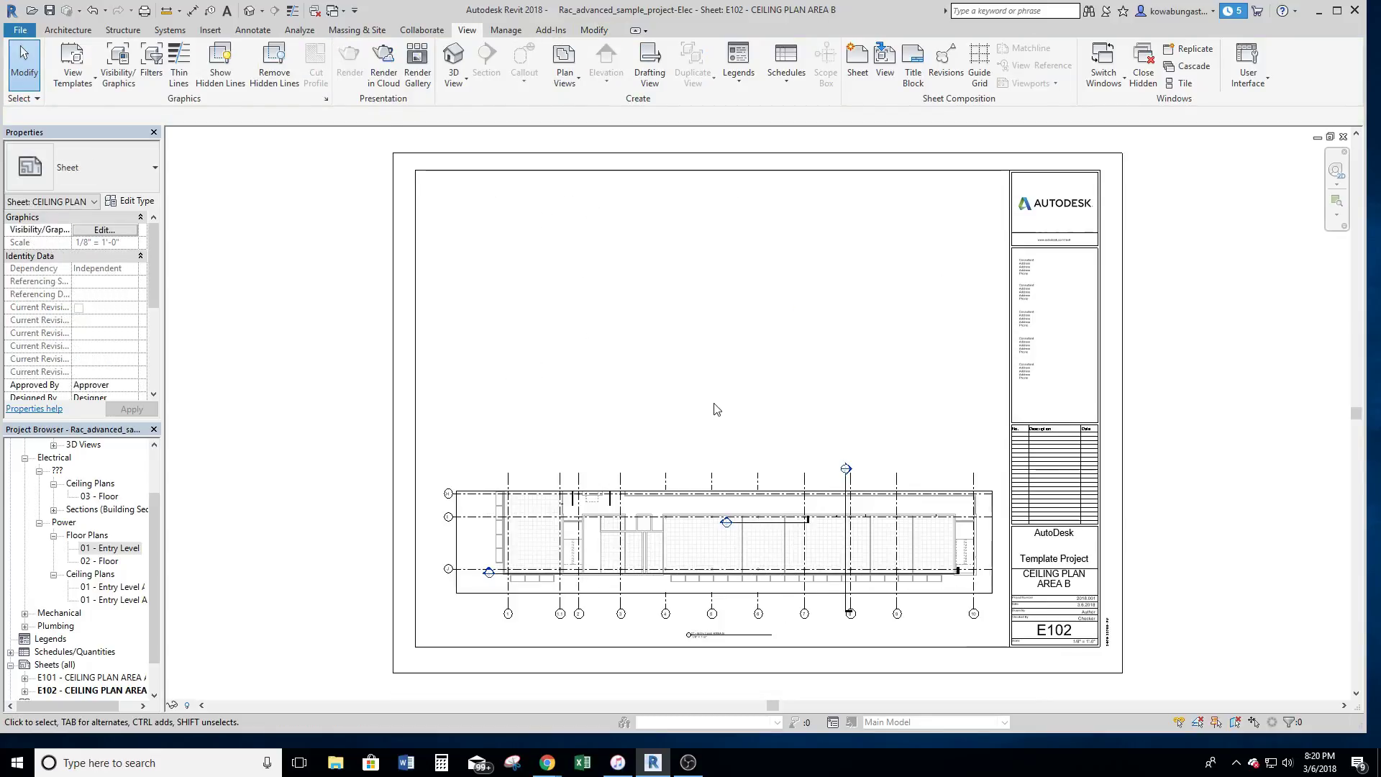